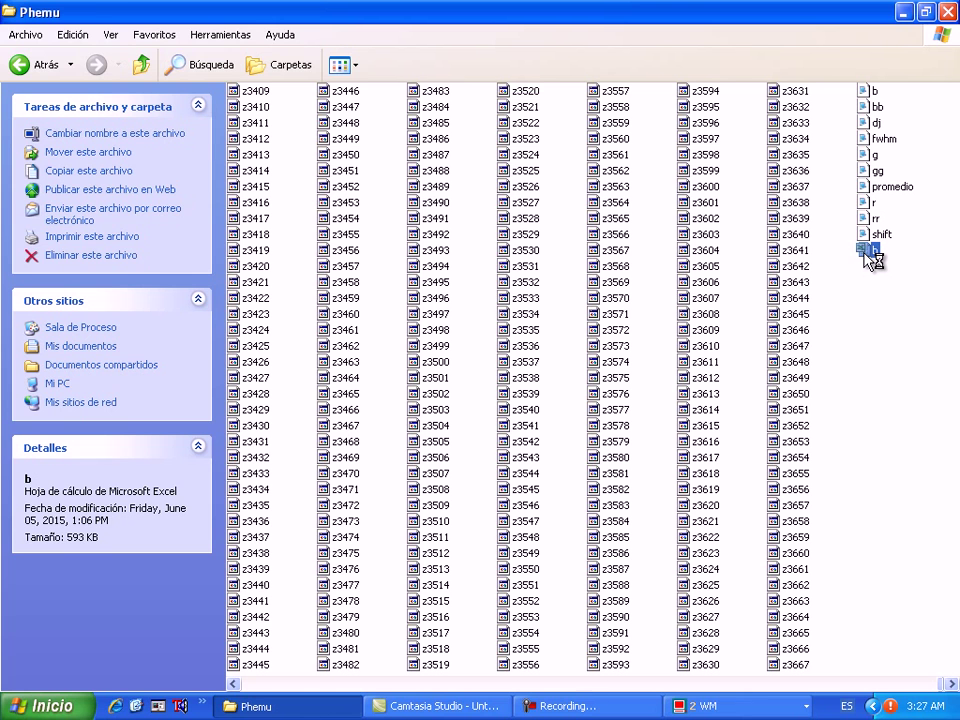
Step: Open the Excel workbook b in the Phemu folder
double_click(866, 251)
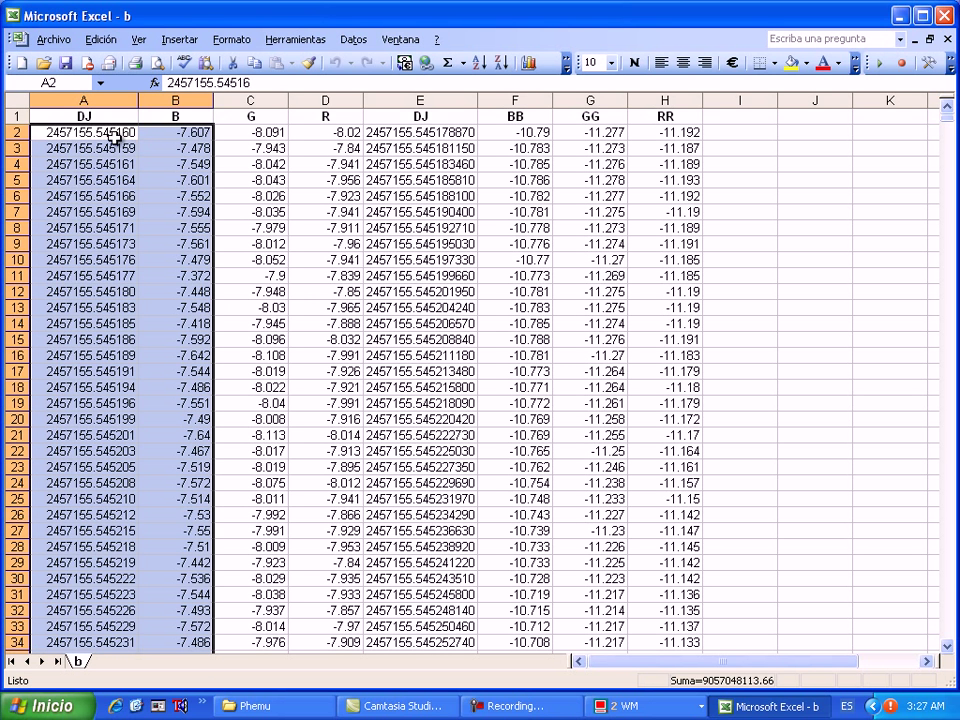
Step: Examine the date and B, G, R magnitude columns and compare them with the DJ, BB, GG and RR columns
drag(106, 137, 326, 222)
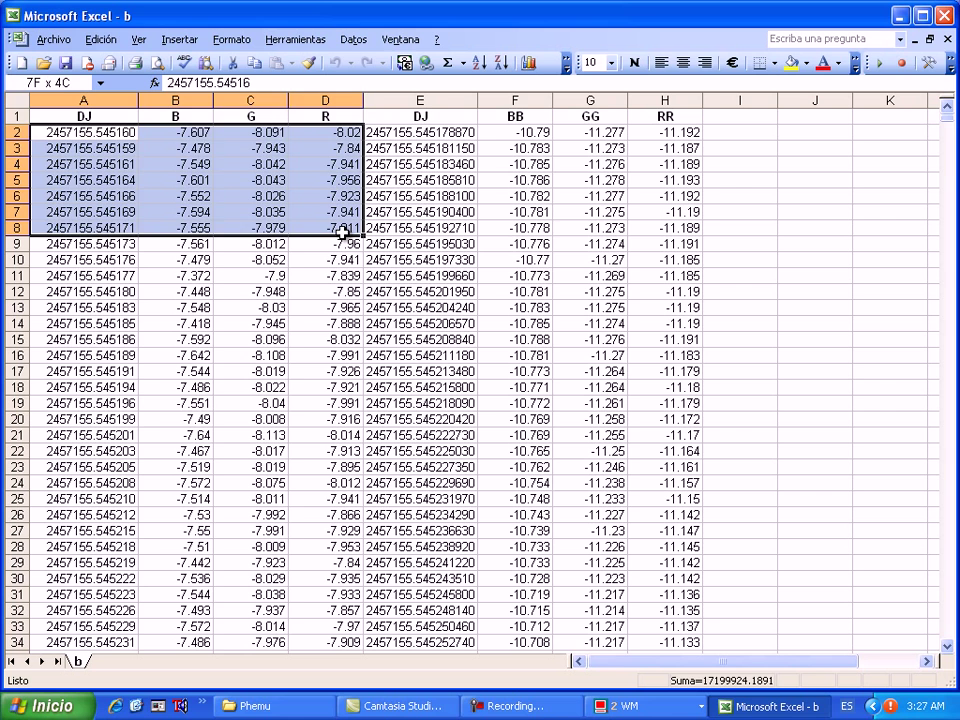
click(188, 131)
click(268, 133)
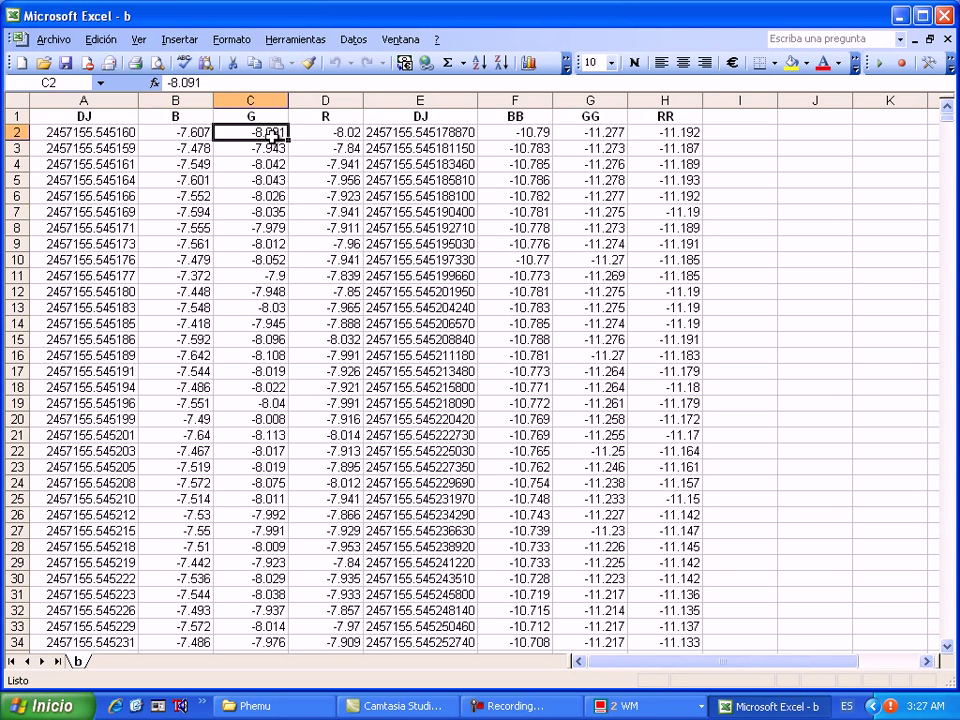
click(270, 149)
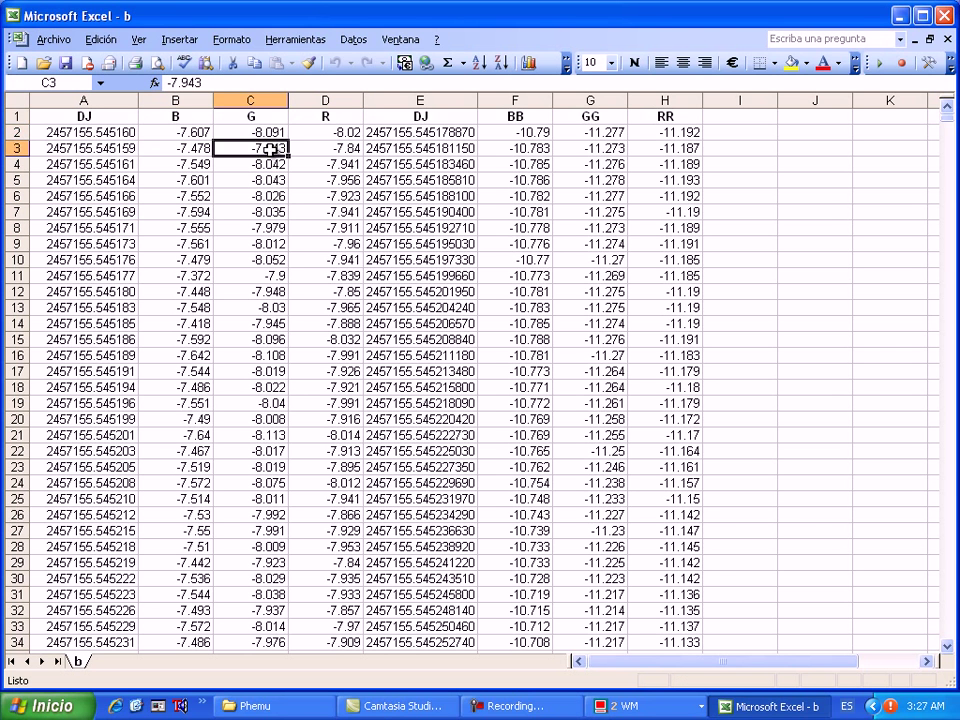
click(428, 134)
drag(430, 134, 666, 324)
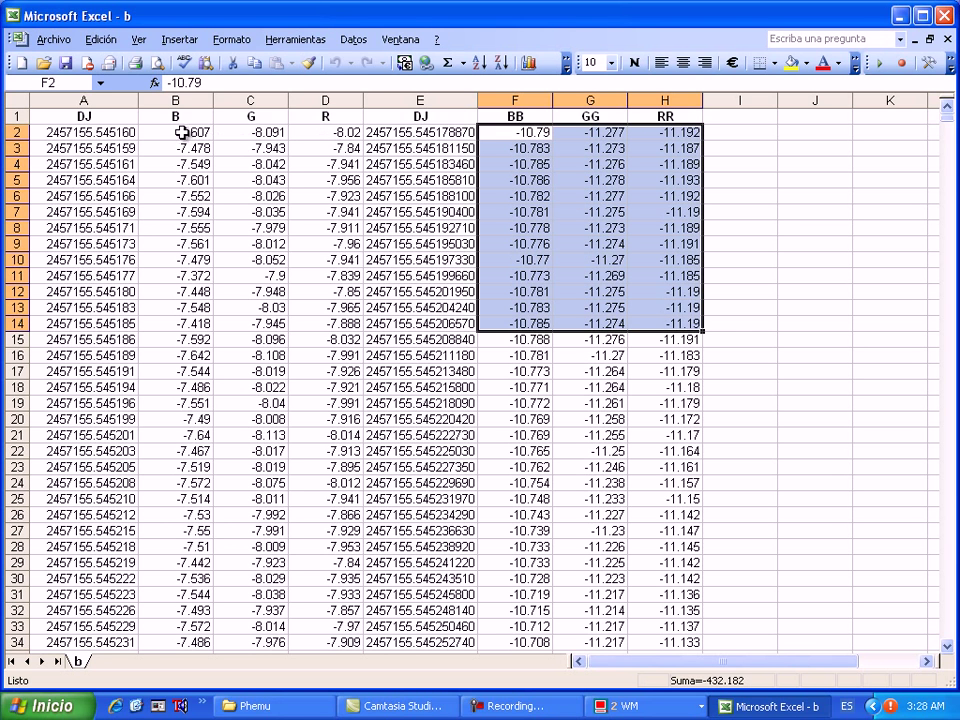
click(524, 136)
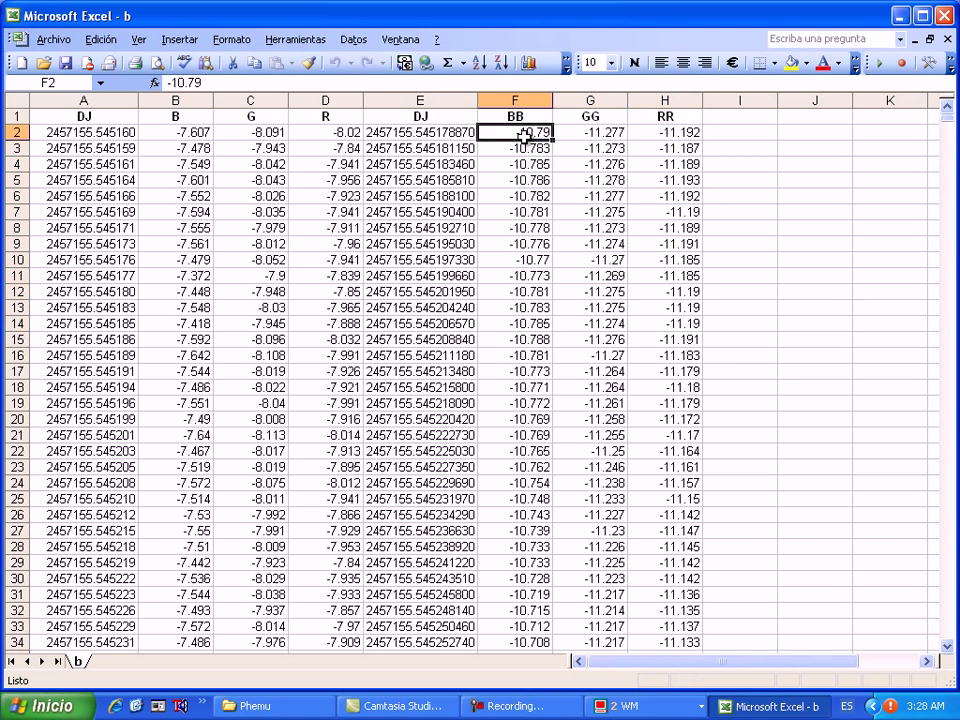
click(192, 133)
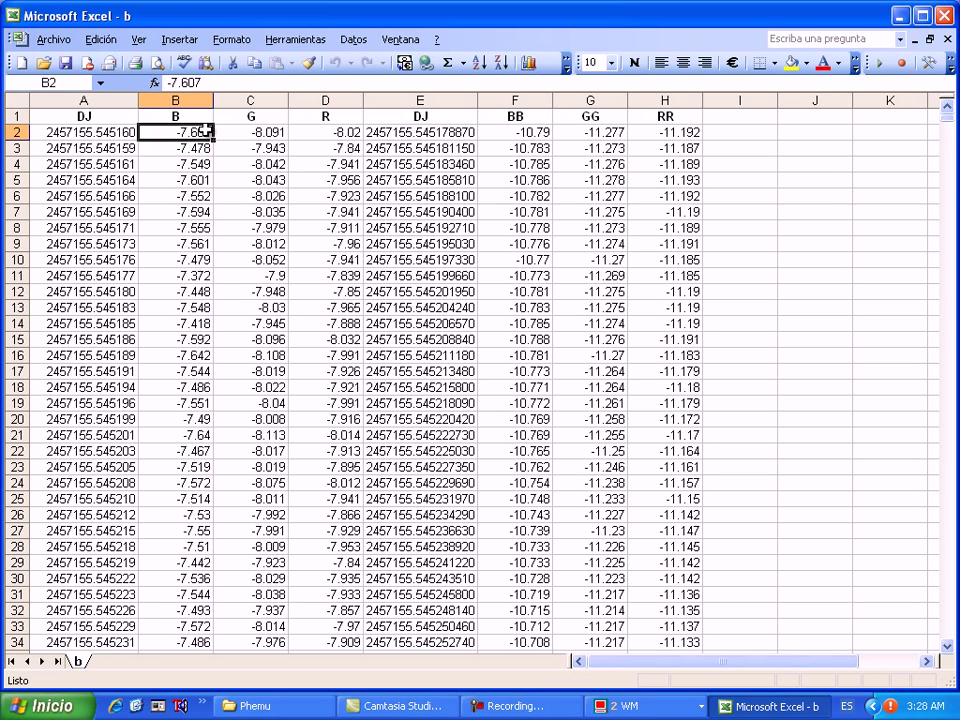
click(530, 133)
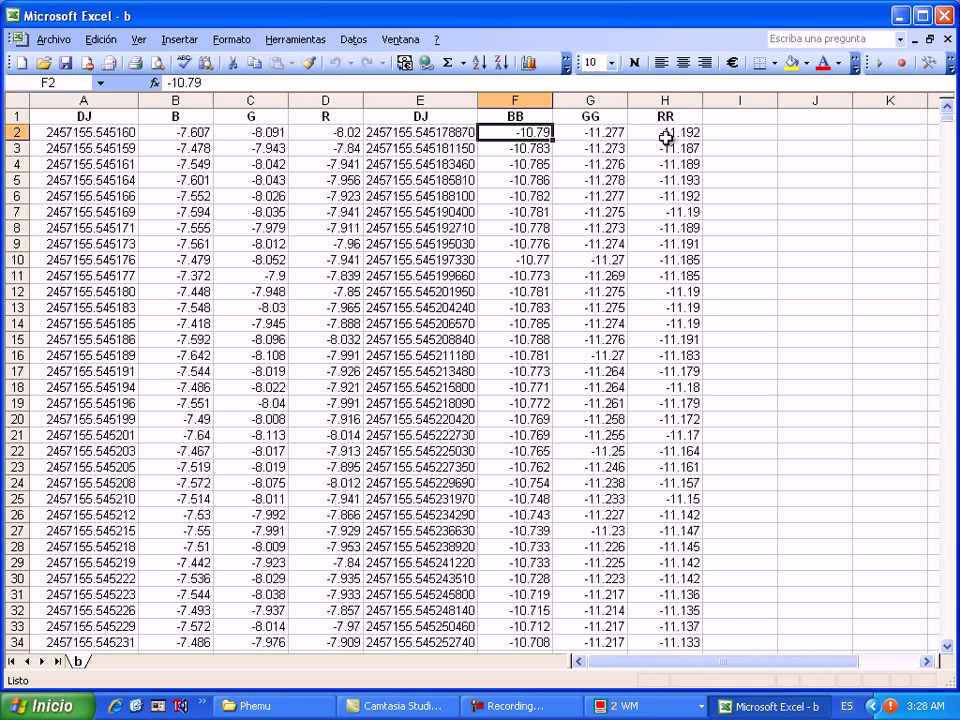
Step: Calculate the difference between the first B and BB magnitudes in cell I2 with the formula =B2-F2
click(746, 133)
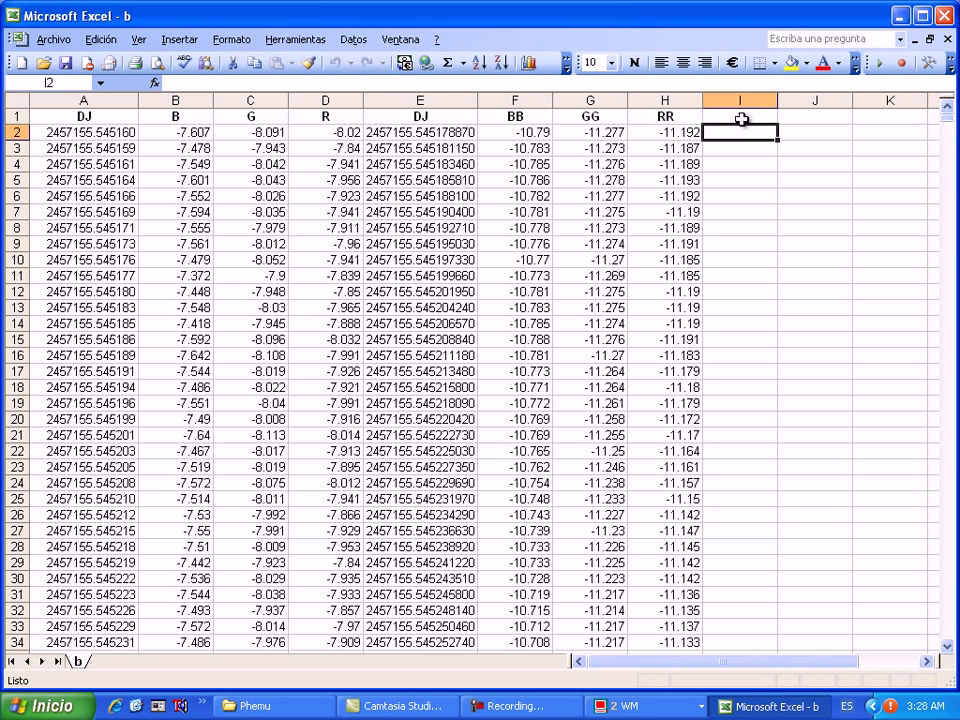
text(=)
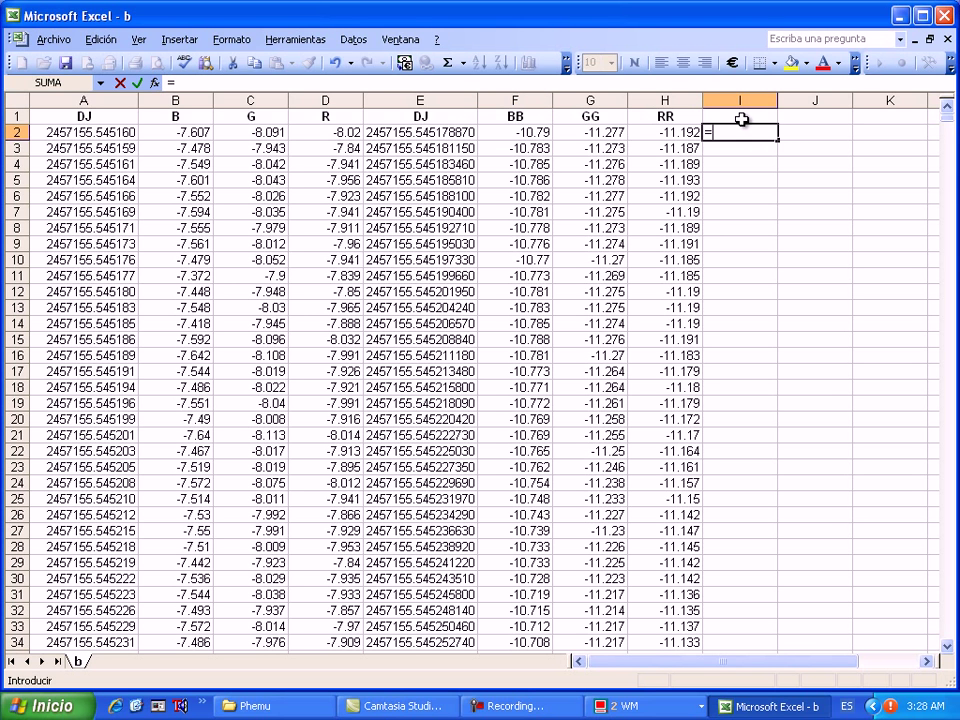
click(195, 130)
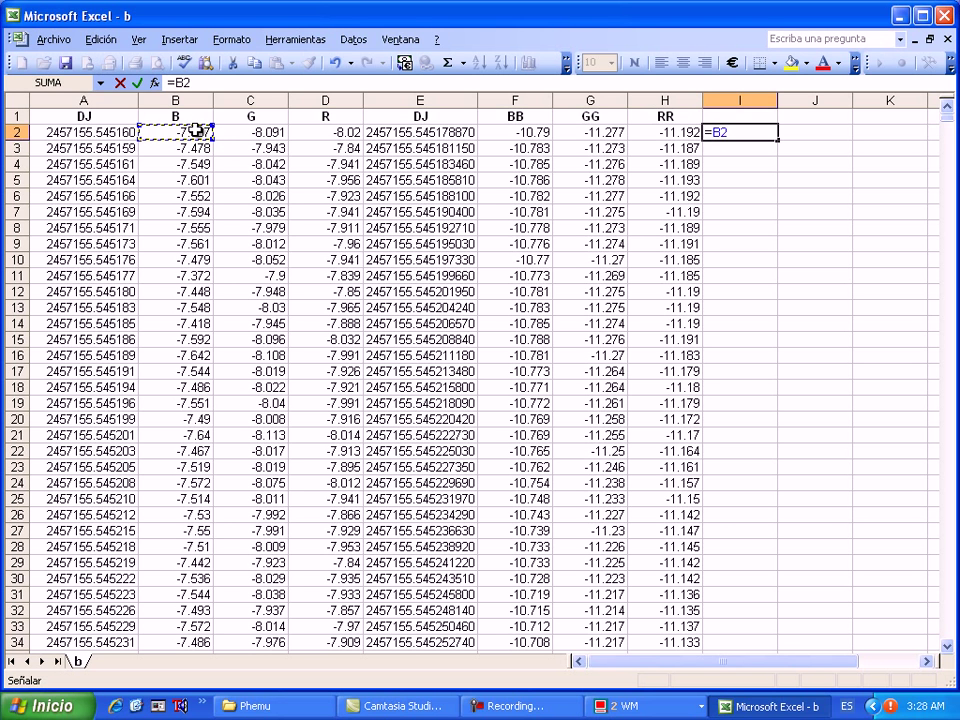
text(-)
click(530, 130)
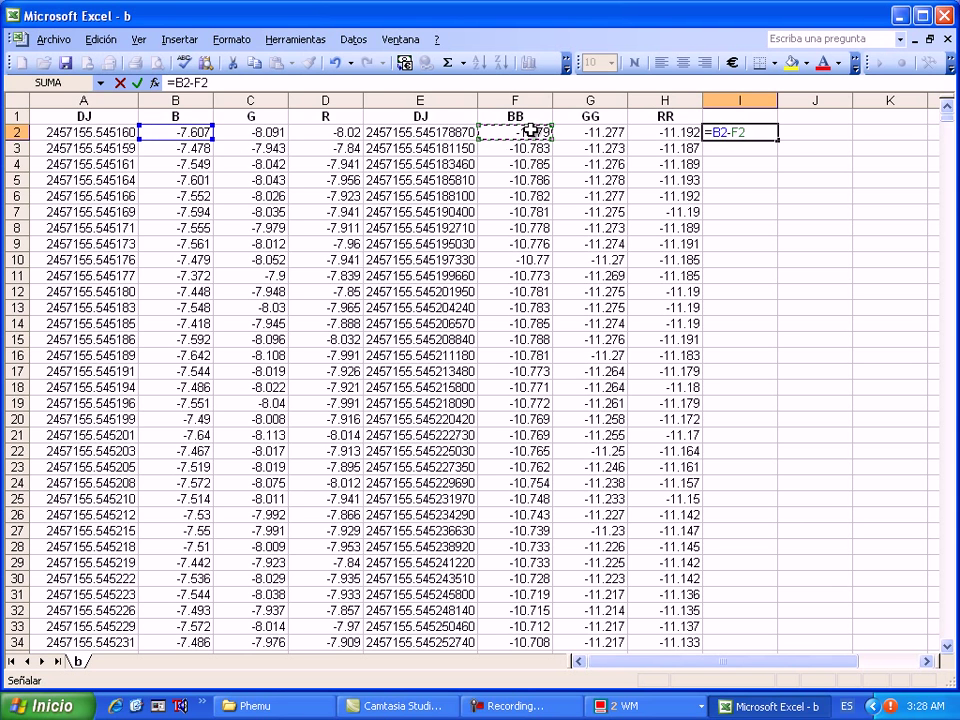
key(Return)
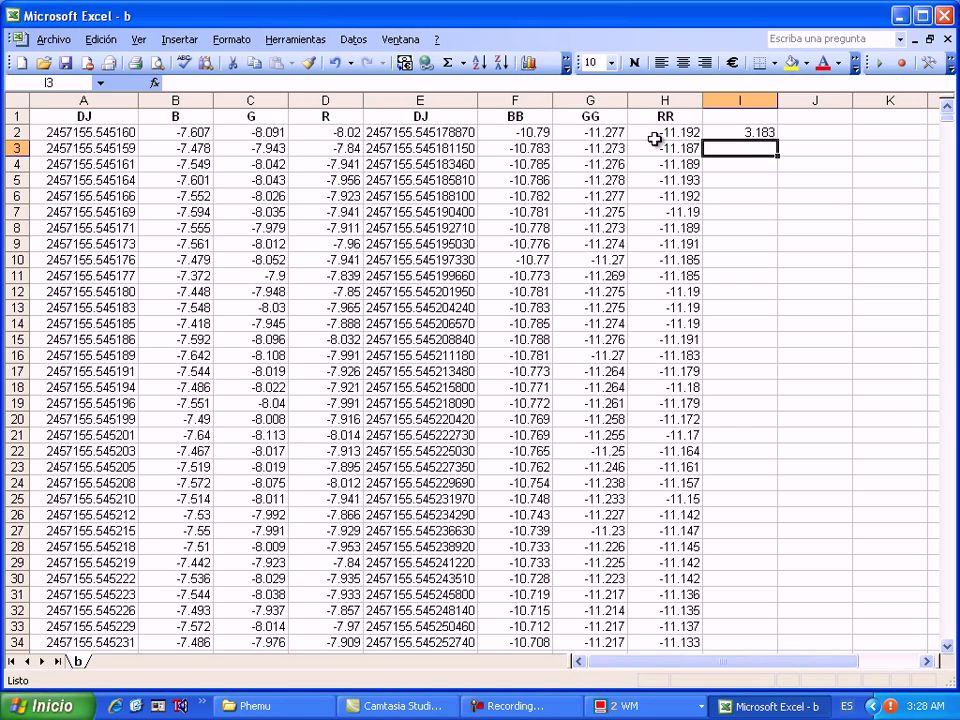
click(525, 134)
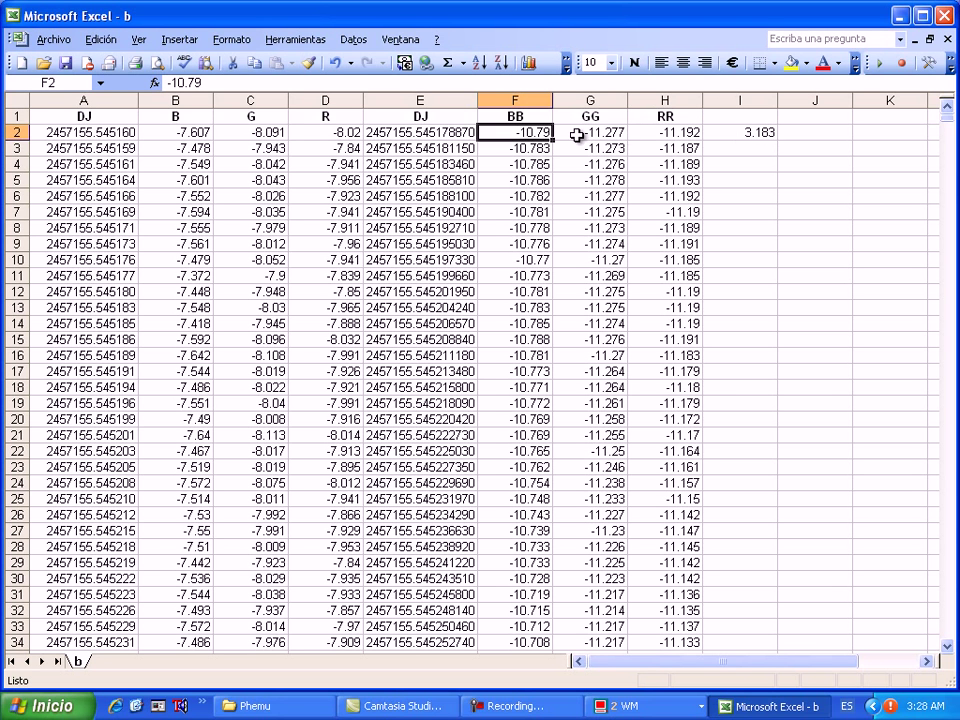
click(187, 129)
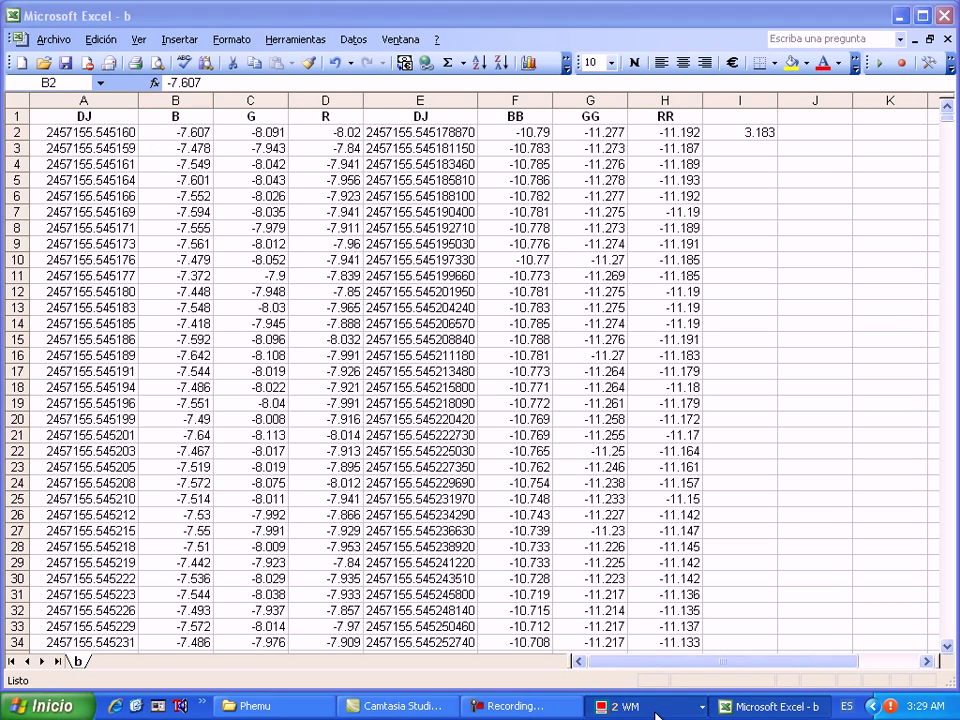
Step: Switch to Iris and convert the grayscale star-field image to colour with the cfa2rgb command
click(655, 706)
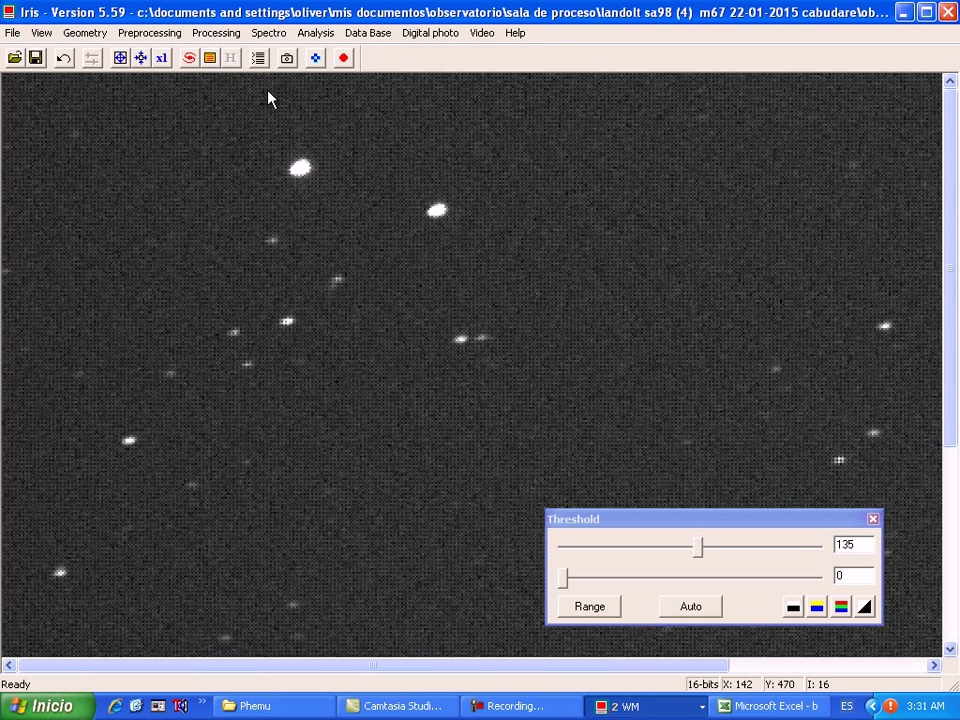
click(258, 57)
text(dfa)
text(2rgb)
key(Return)
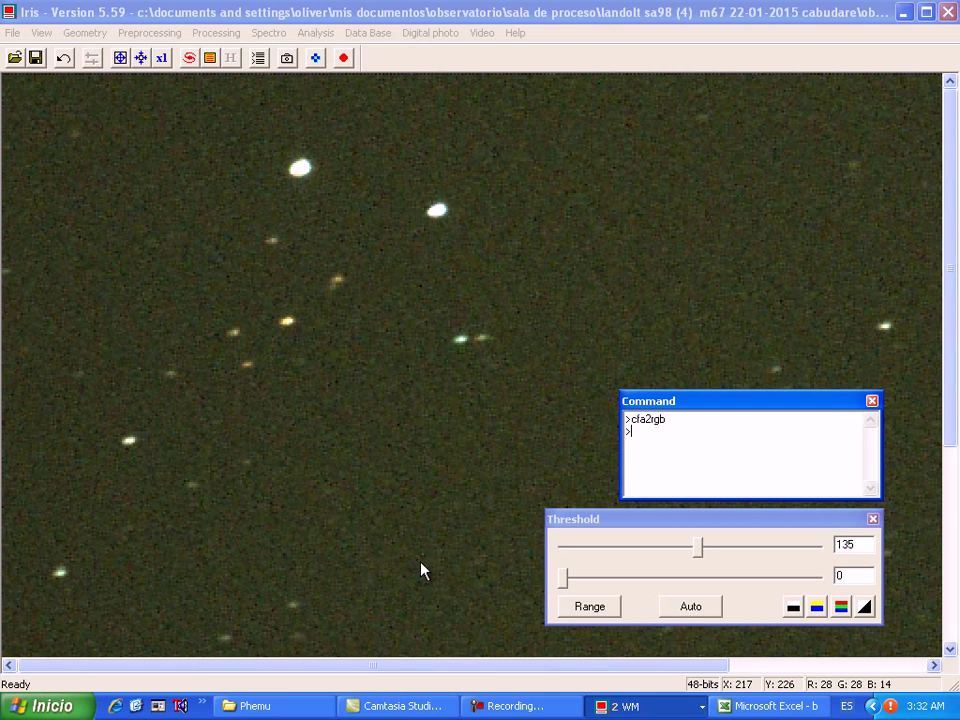
click(617, 707)
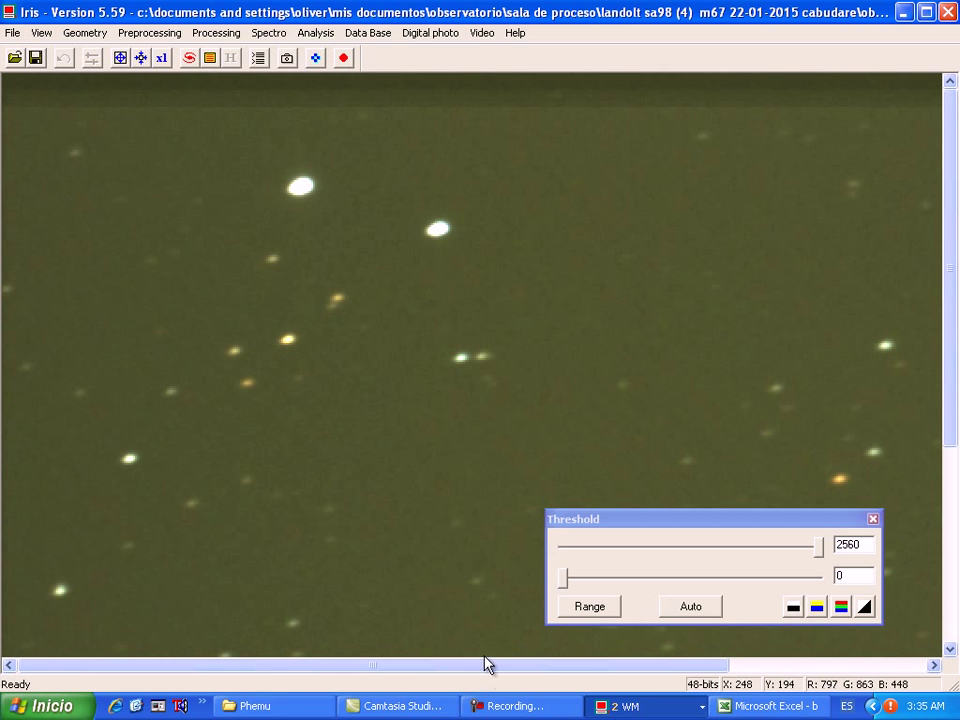
Step: Switch back to Excel and create an XY scatter chart of the second DJ column against BB, using range E2:F3668
click(758, 706)
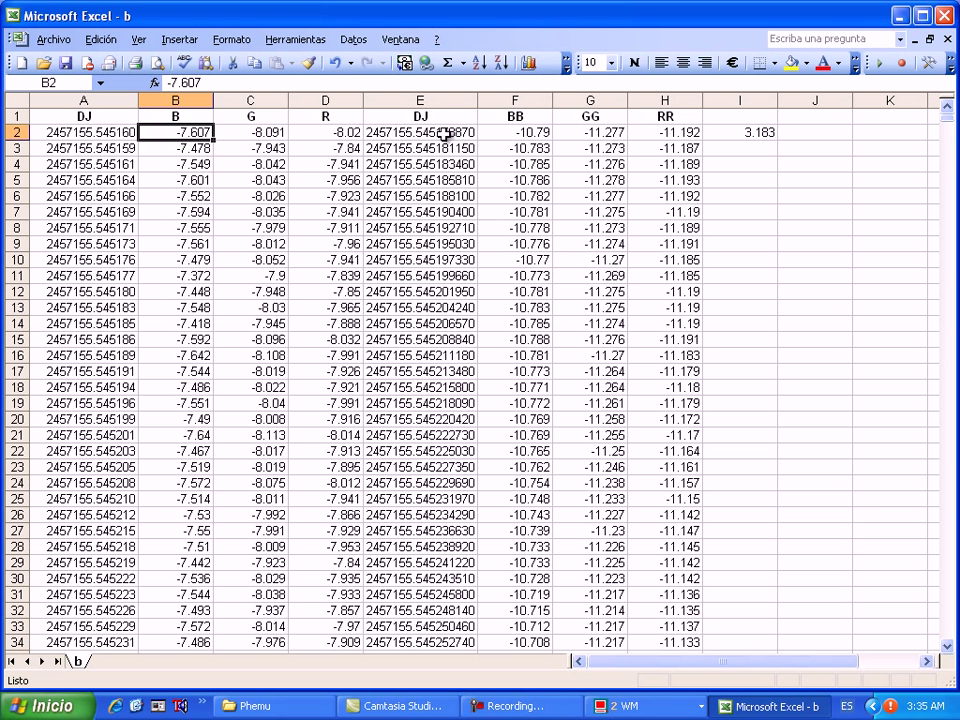
drag(430, 131, 545, 138)
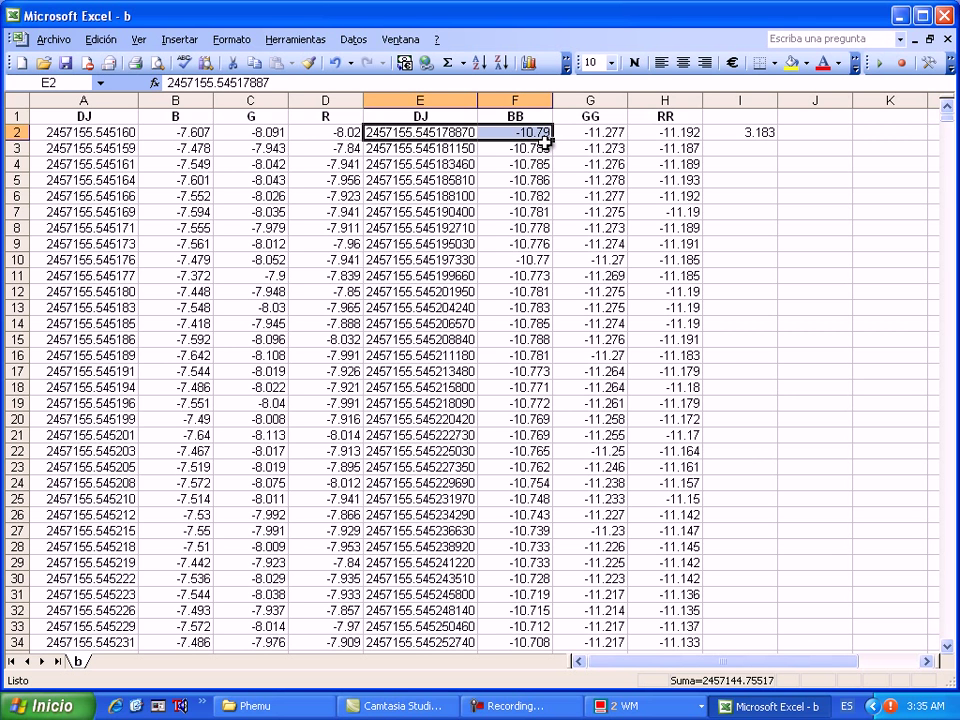
key(ctrl+shift+Down)
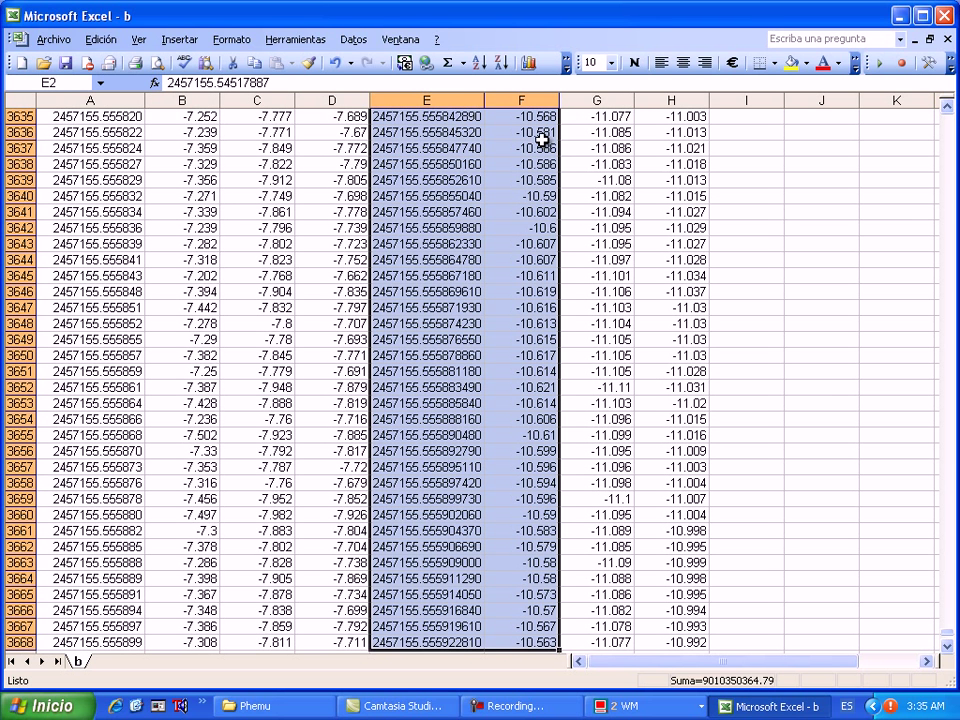
click(526, 64)
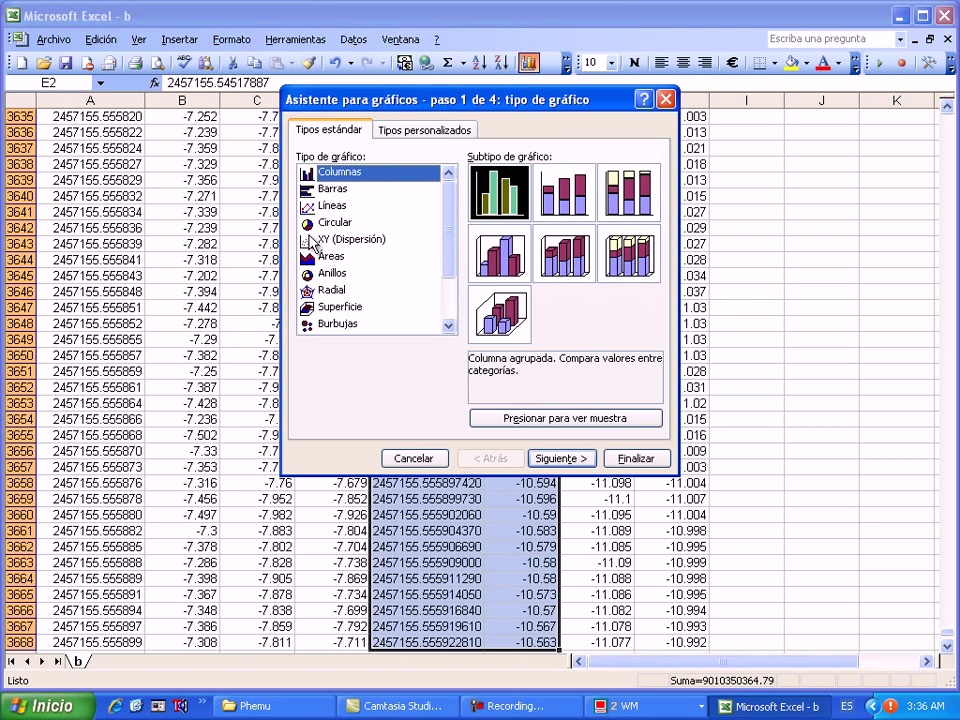
click(318, 241)
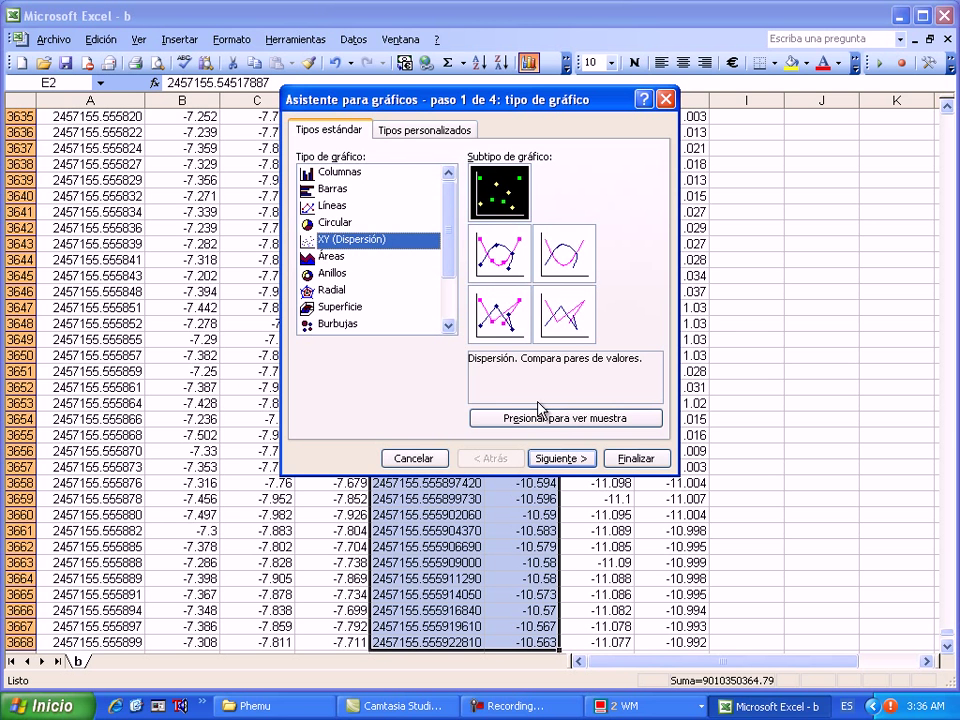
click(560, 460)
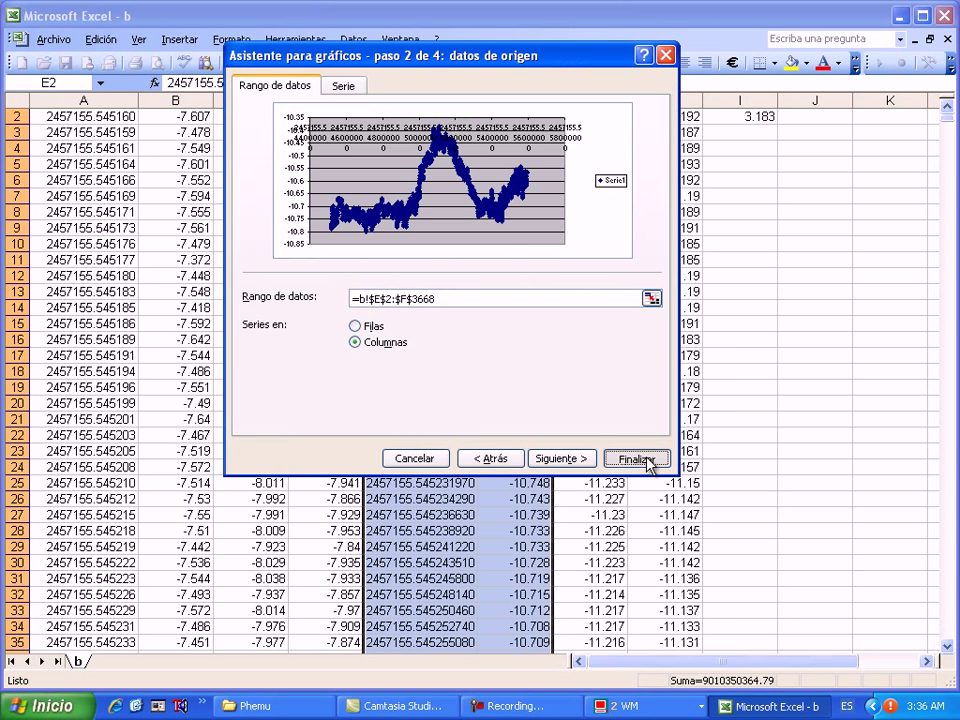
click(636, 459)
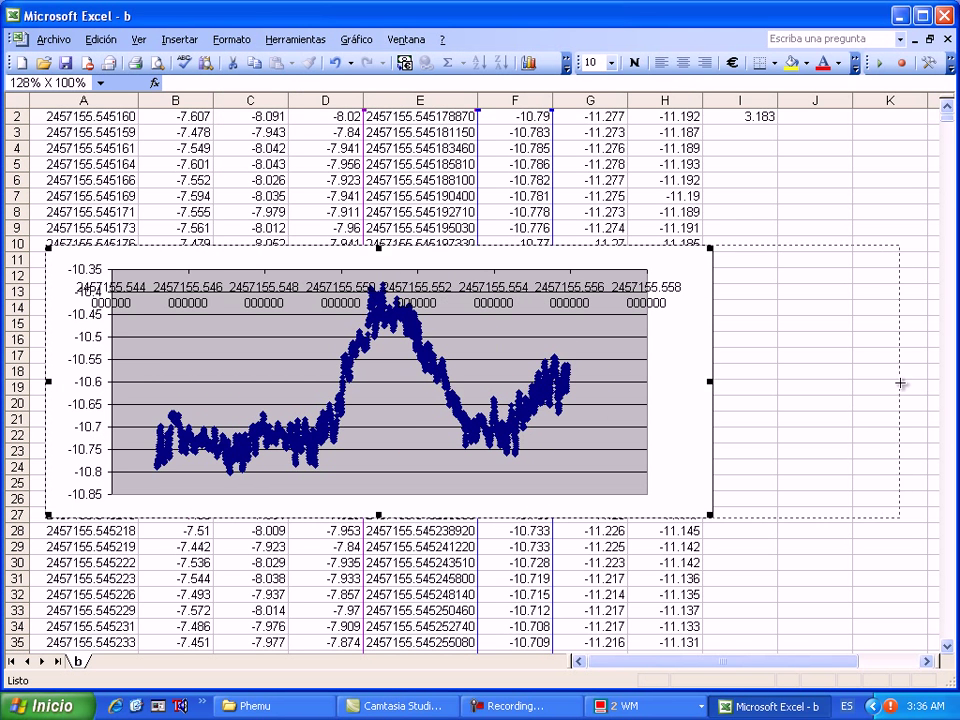
Step: Show the values on the scatter chart's vertical axis in reverse order
click(59, 342)
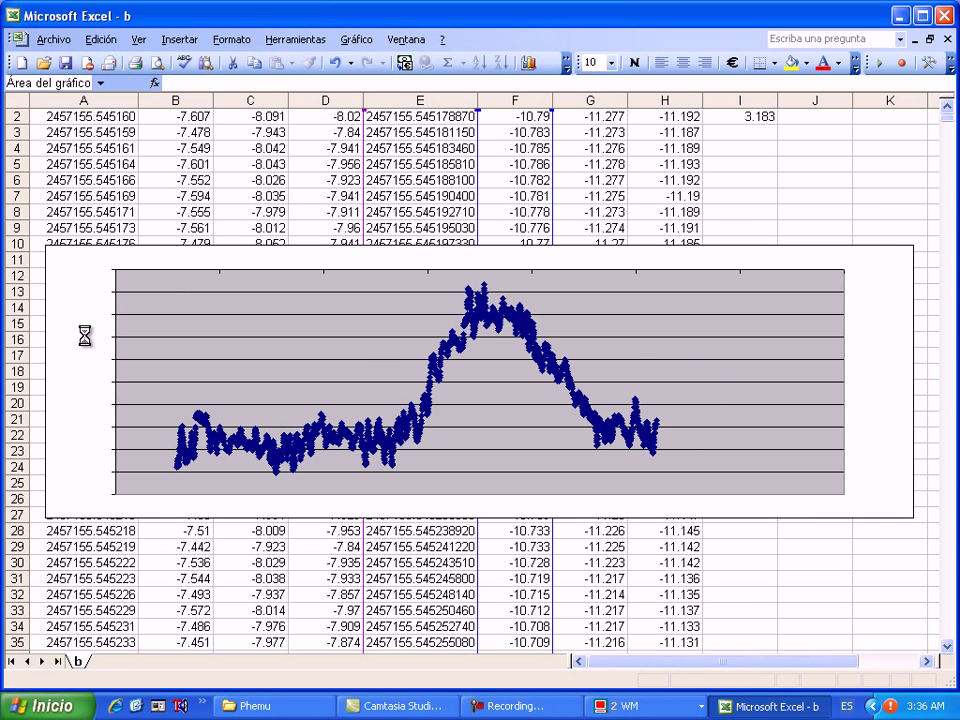
click(95, 343)
right_click(93, 339)
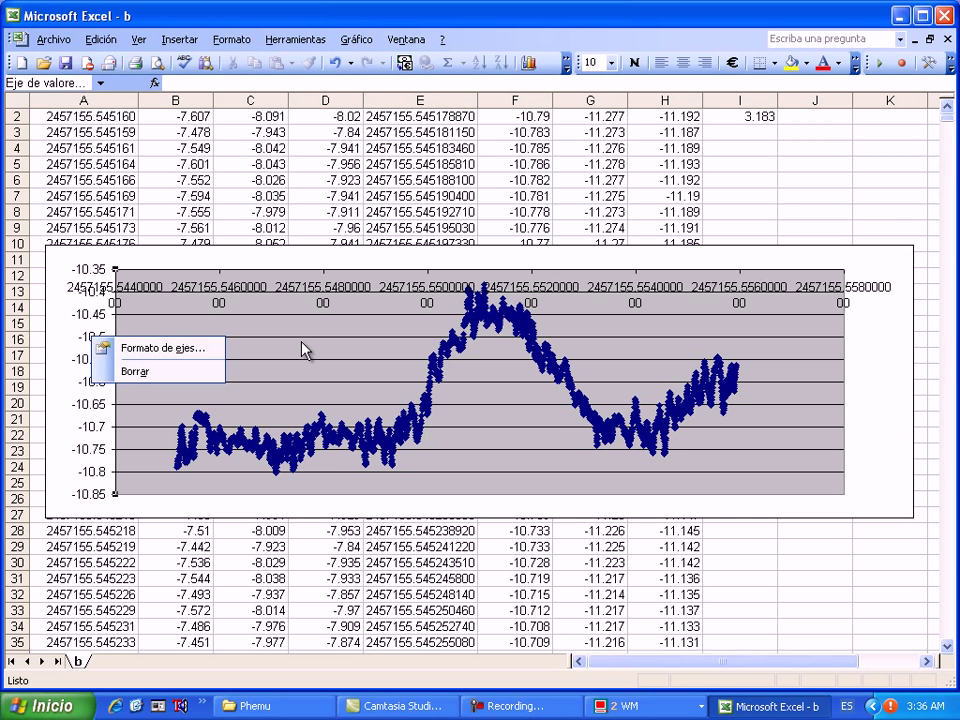
click(163, 348)
click(90, 189)
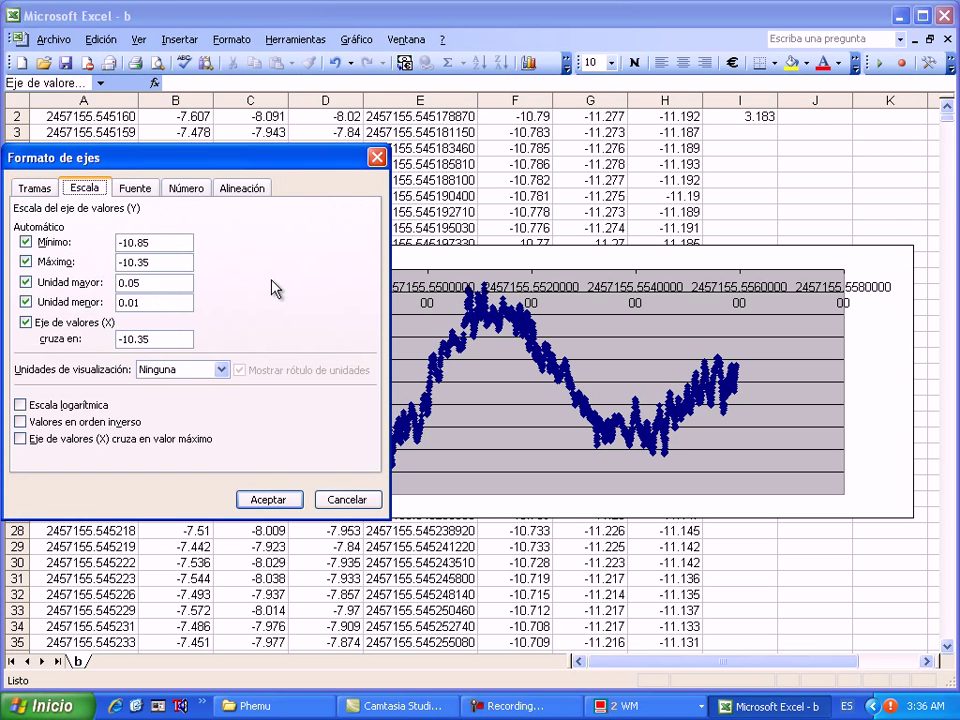
click(20, 422)
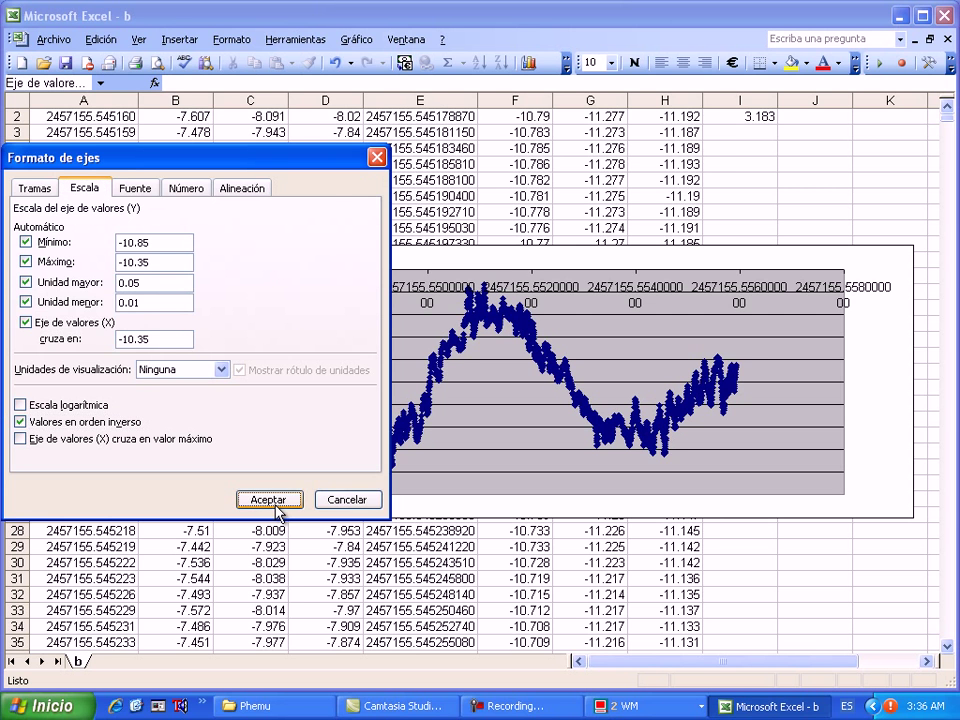
click(277, 510)
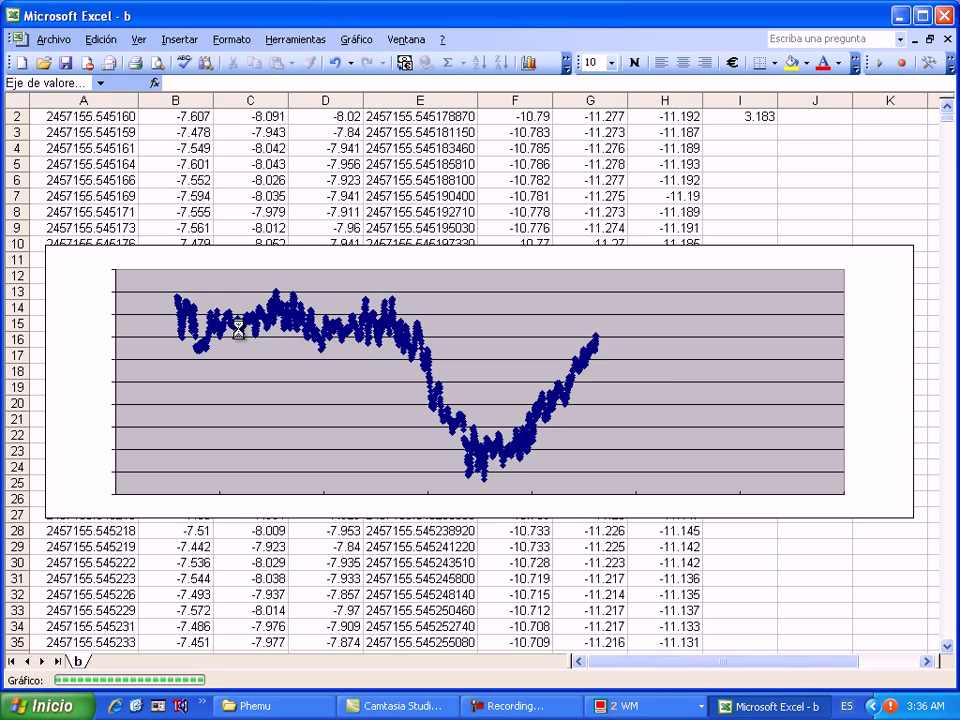
Step: Reduce the marker size of the plotted BB data series to 2 pt
click(372, 322)
right_click(372, 322)
click(464, 330)
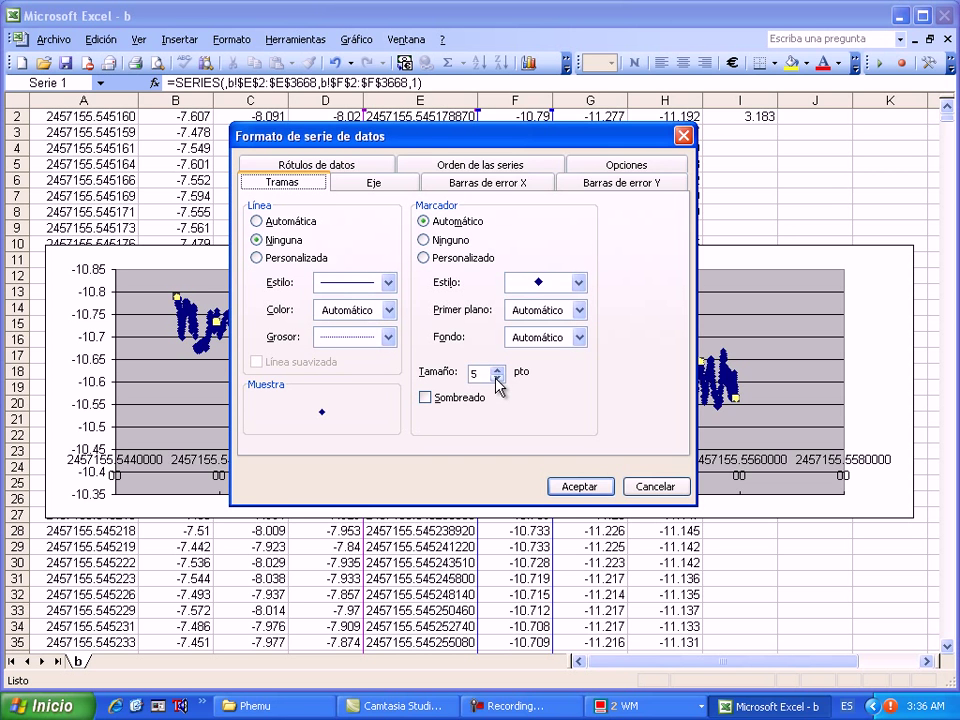
click(497, 378)
click(497, 378)
click(497, 378)
click(580, 487)
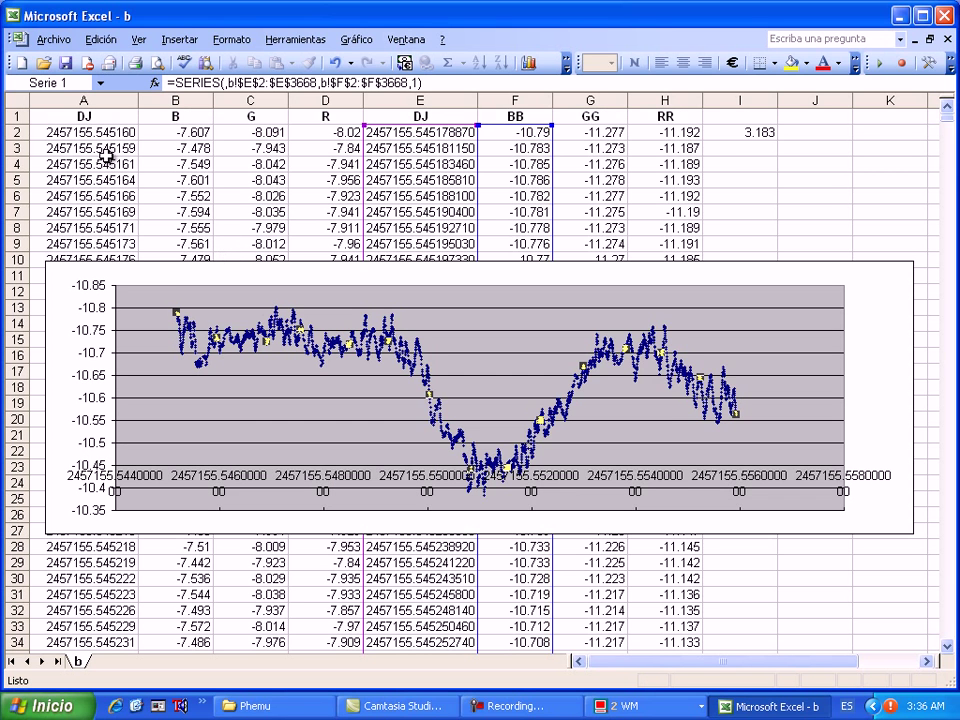
Step: Create a second XY scatter chart from the DJ and B data in columns A and B, and move it below the first chart
drag(119, 131, 178, 133)
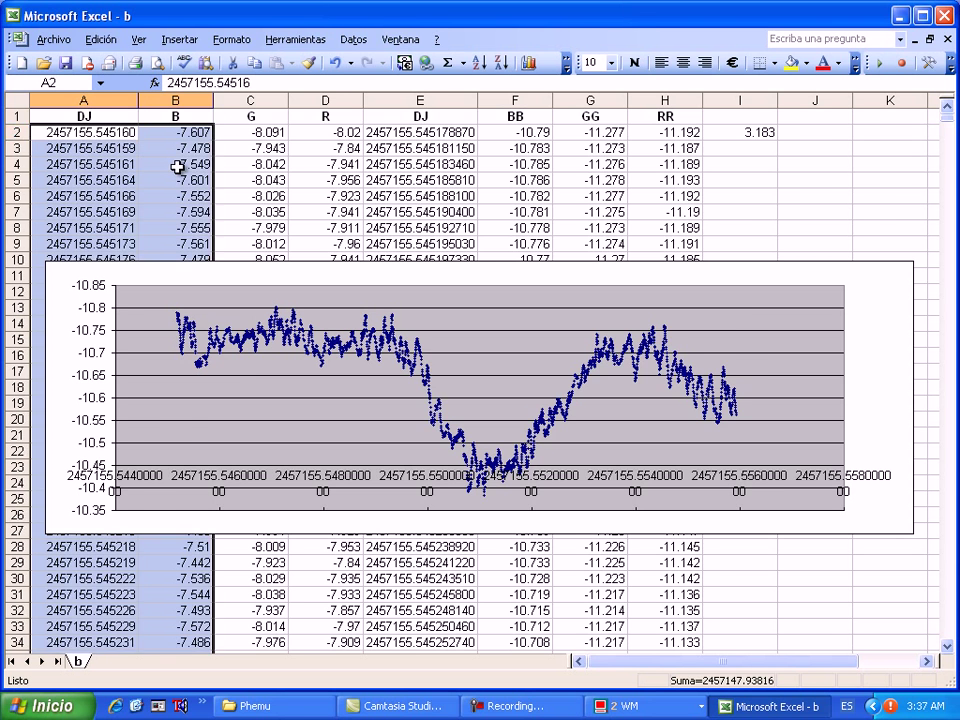
key(ctrl+shift+Down)
click(527, 62)
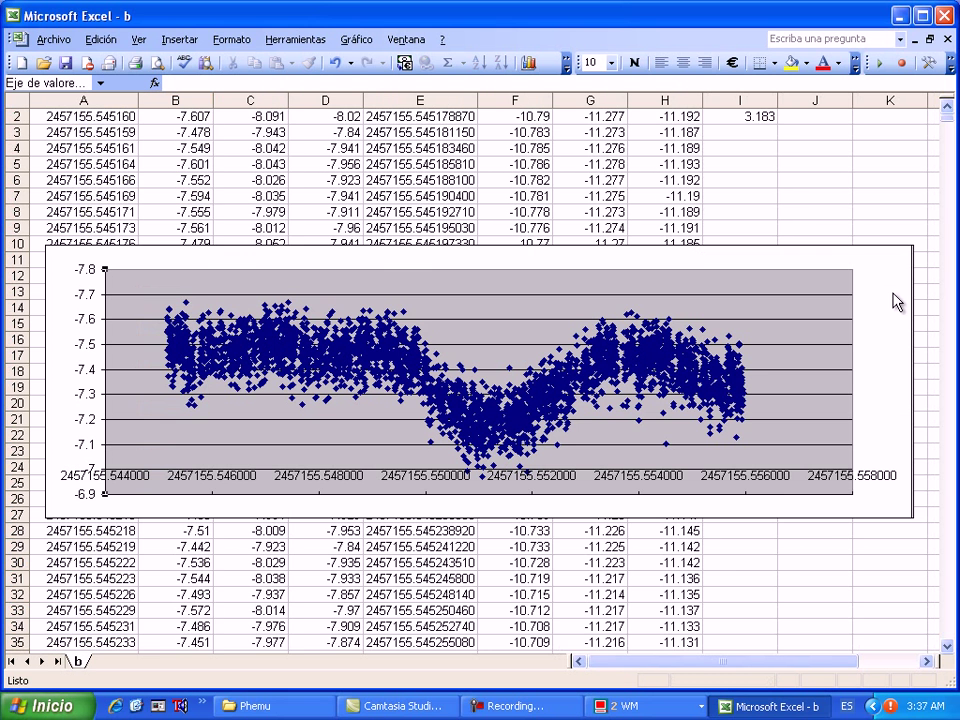
drag(892, 298, 891, 557)
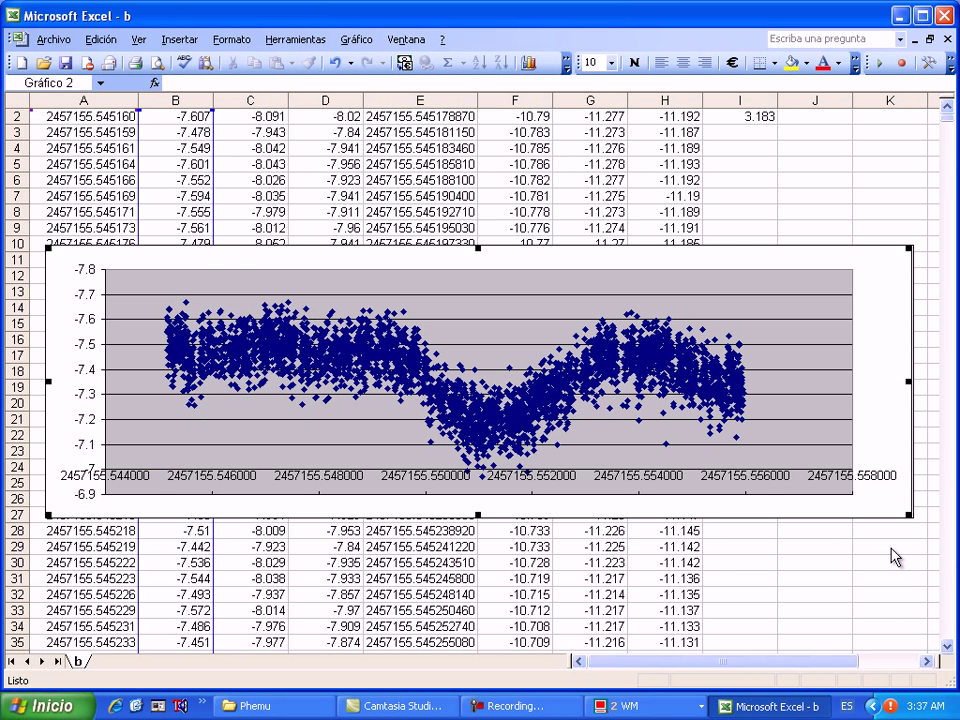
Step: Reduce the marker size of the data series in the lower scatter chart to 2 pt
scroll(860, 528, down, 3)
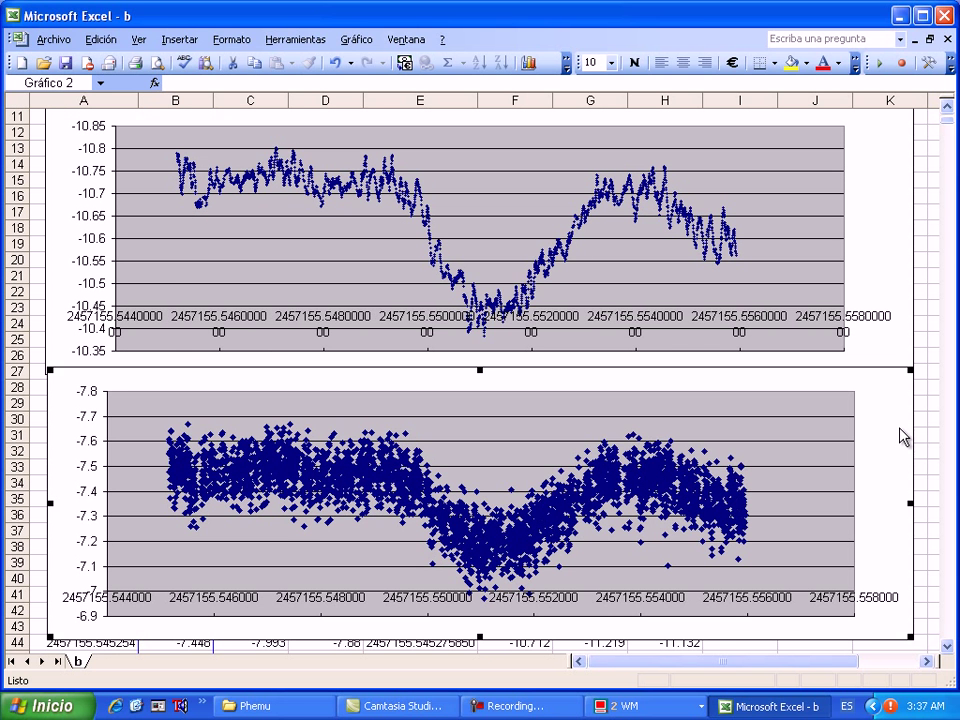
right_click(400, 479)
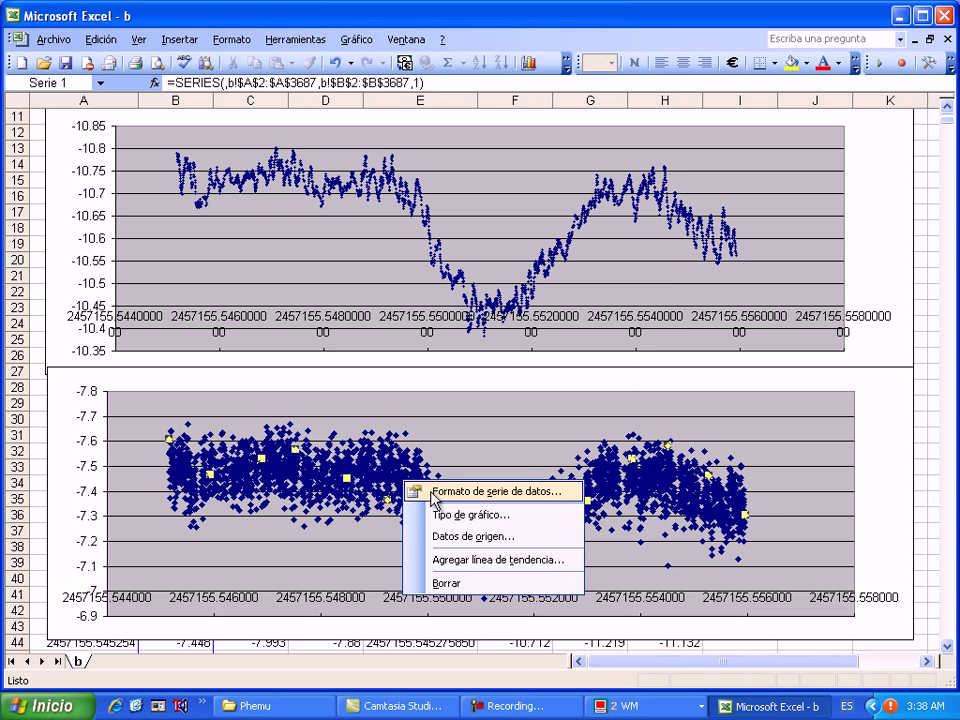
click(560, 453)
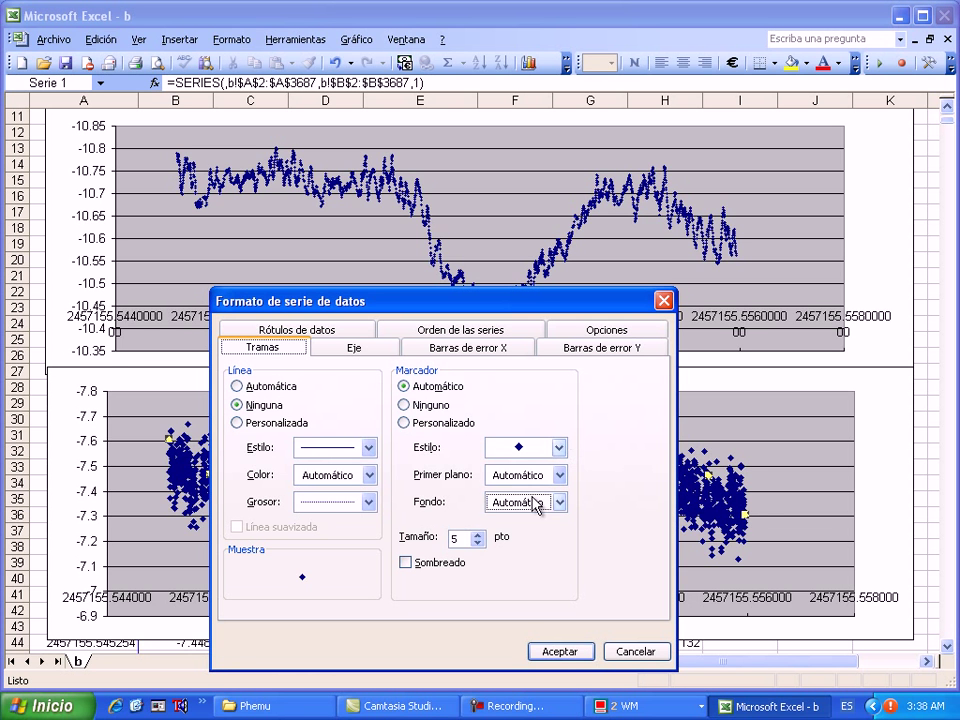
click(478, 543)
click(479, 545)
click(552, 652)
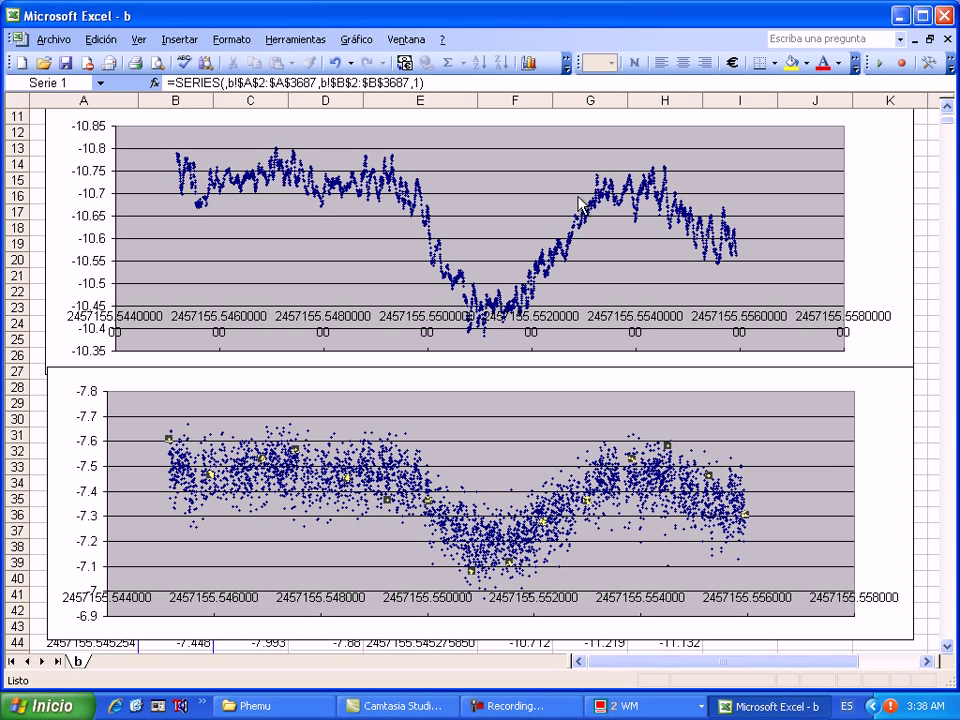
Step: Add a moving average trendline with a period of 15 to the lower chart's data series
right_click(286, 482)
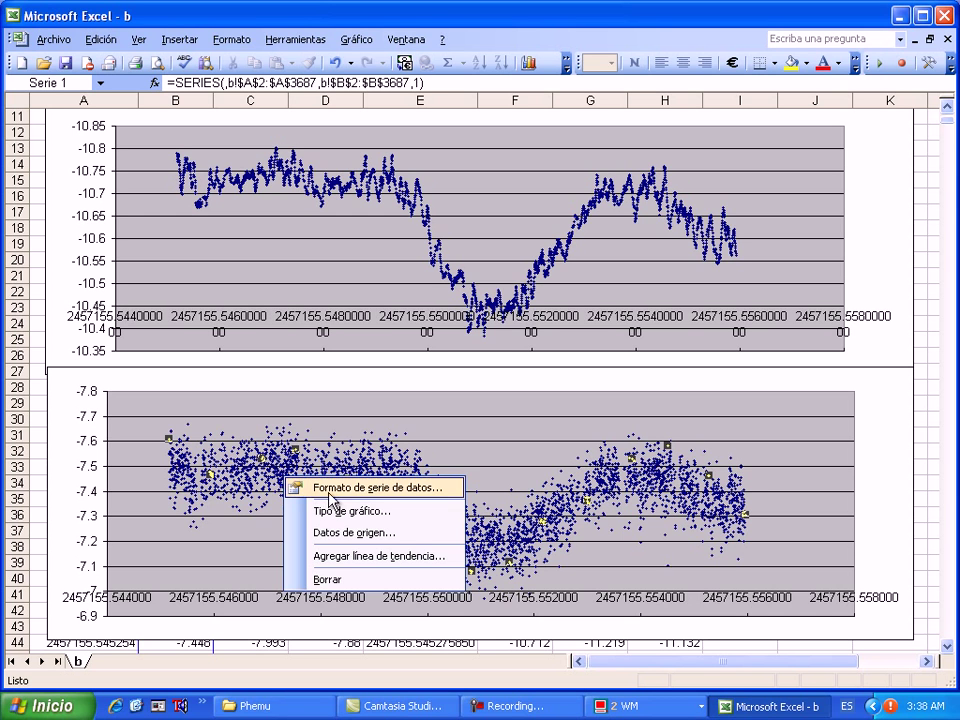
click(352, 556)
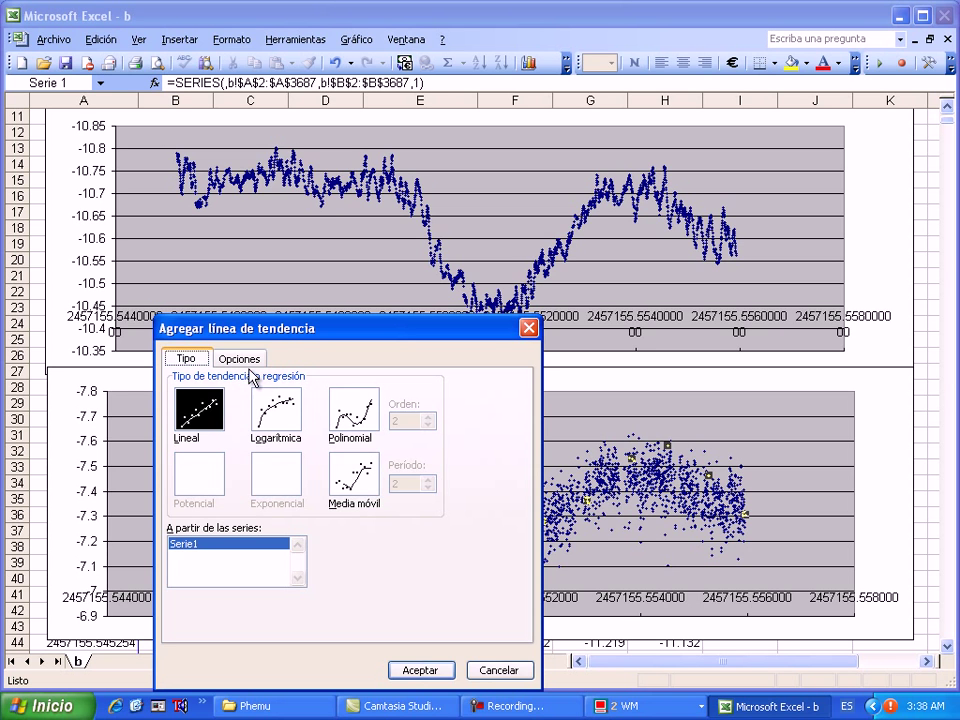
click(354, 474)
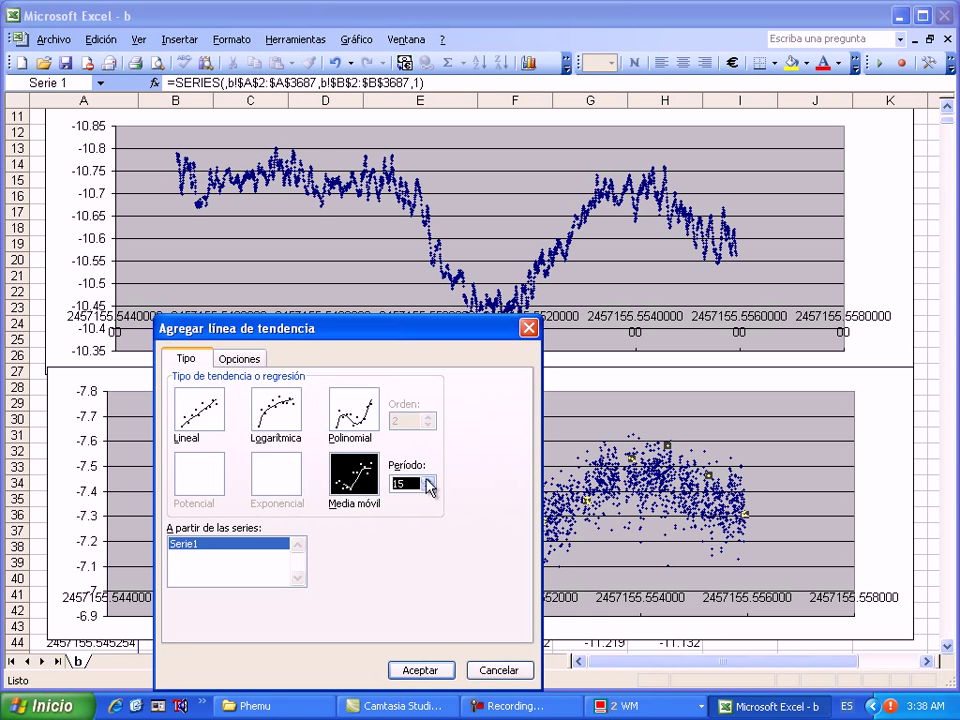
click(428, 480)
click(419, 670)
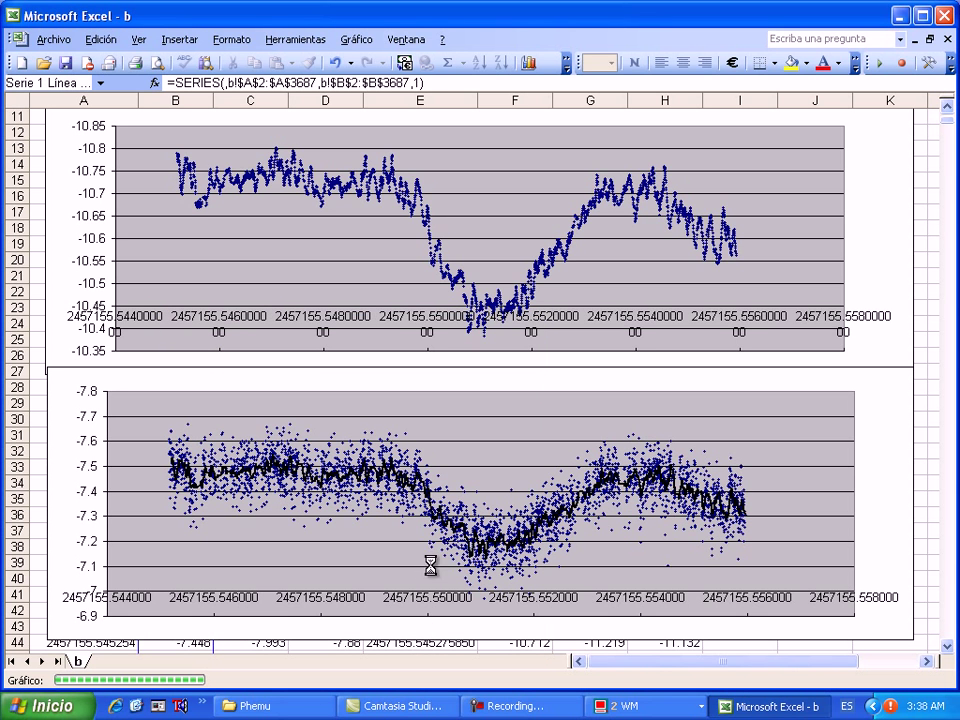
Step: Colour the lower chart's moving average trendline red and deselect it
right_click(388, 476)
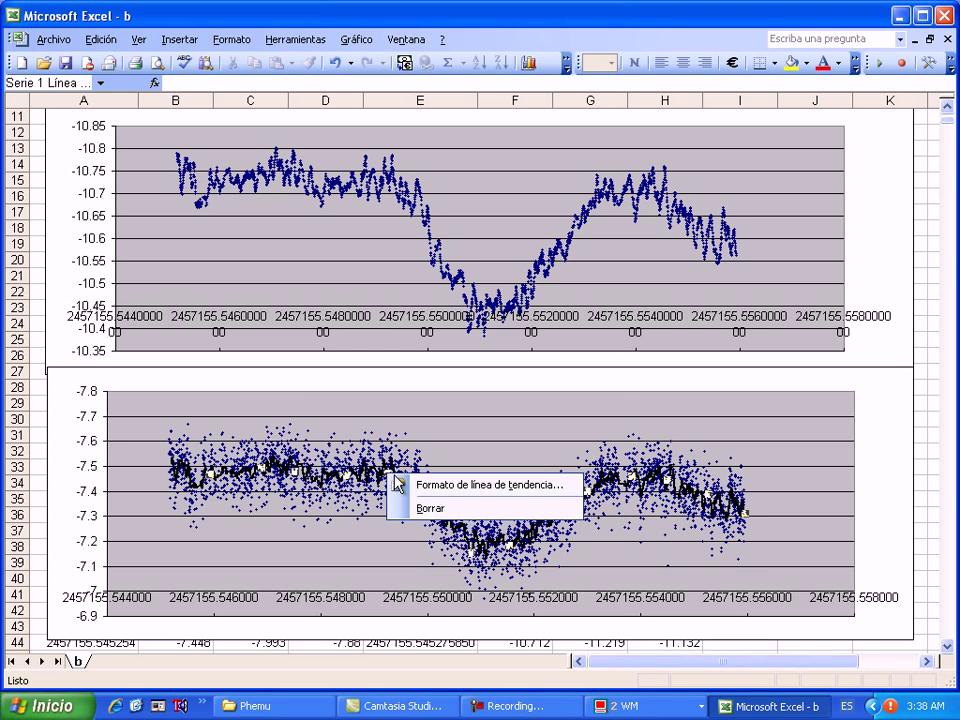
click(400, 484)
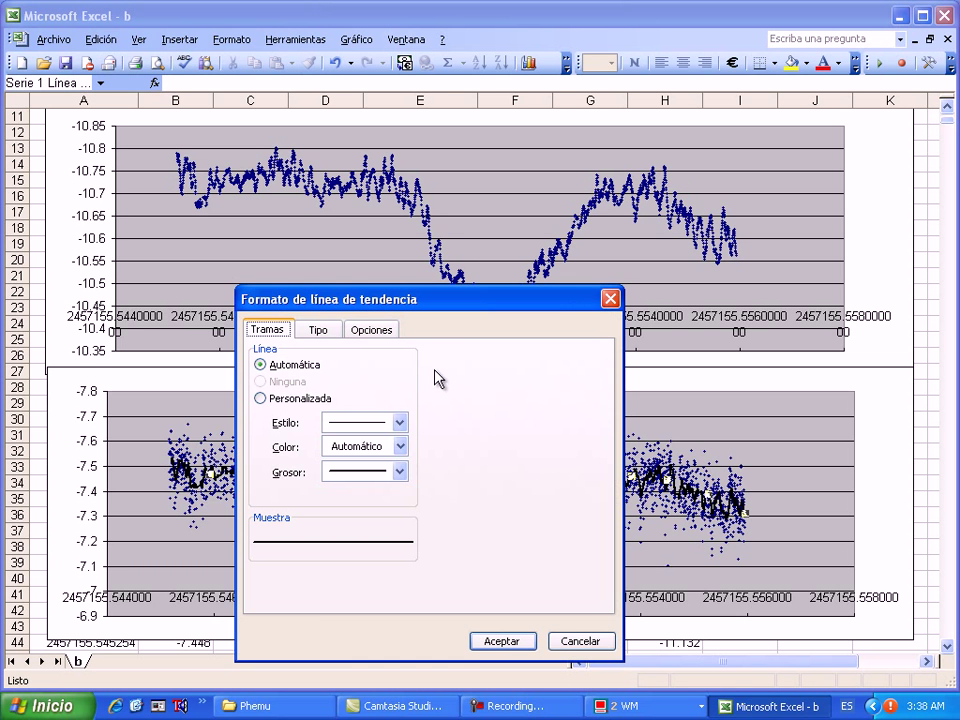
click(400, 446)
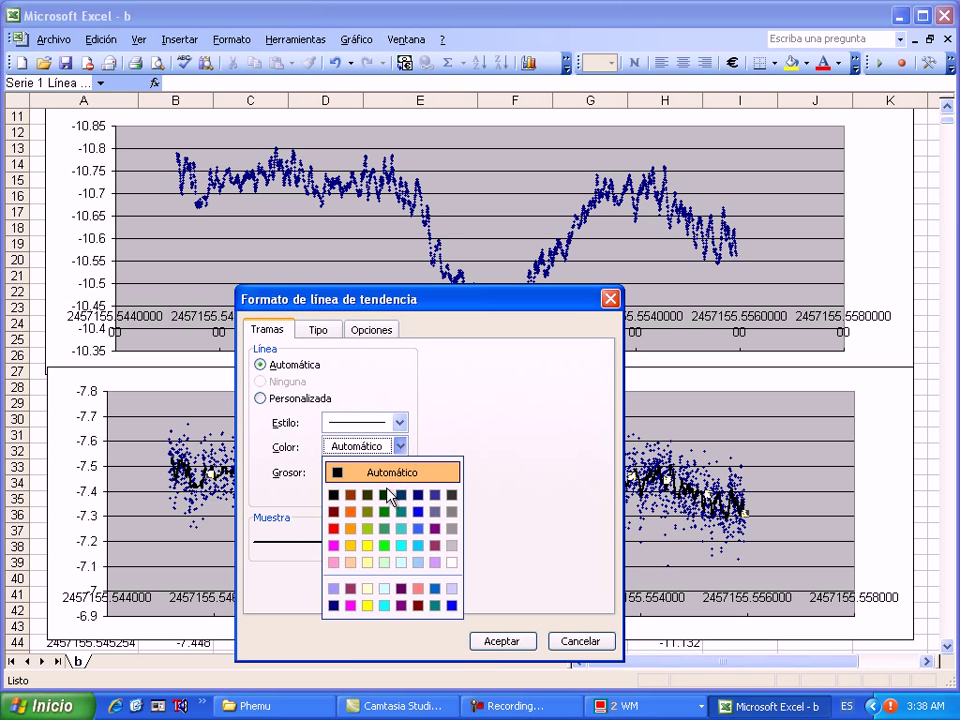
click(336, 530)
click(497, 640)
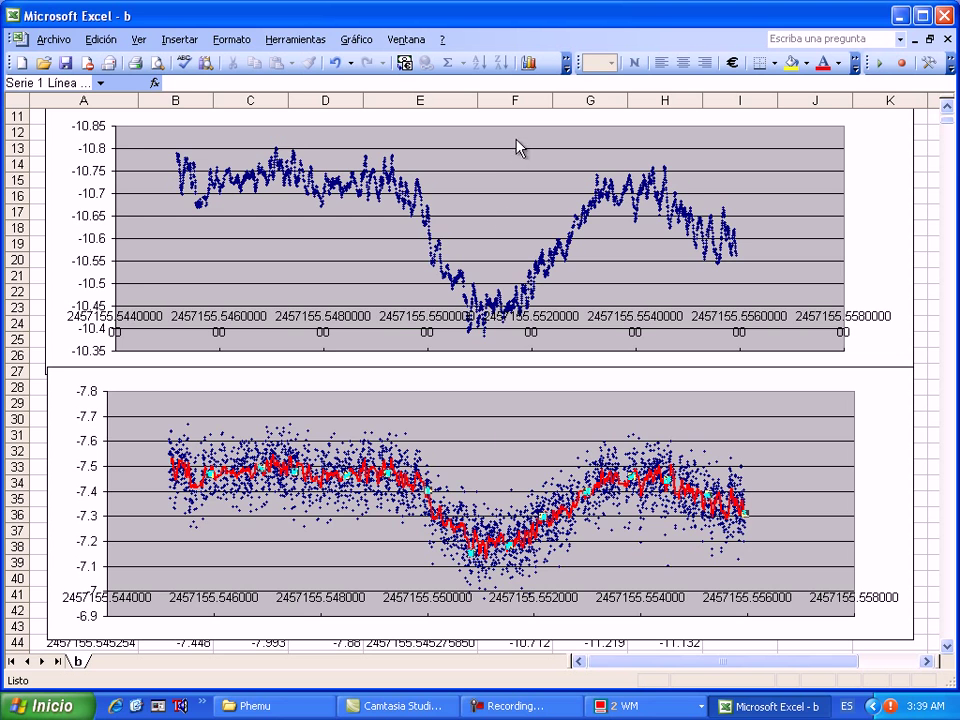
key(Escape)
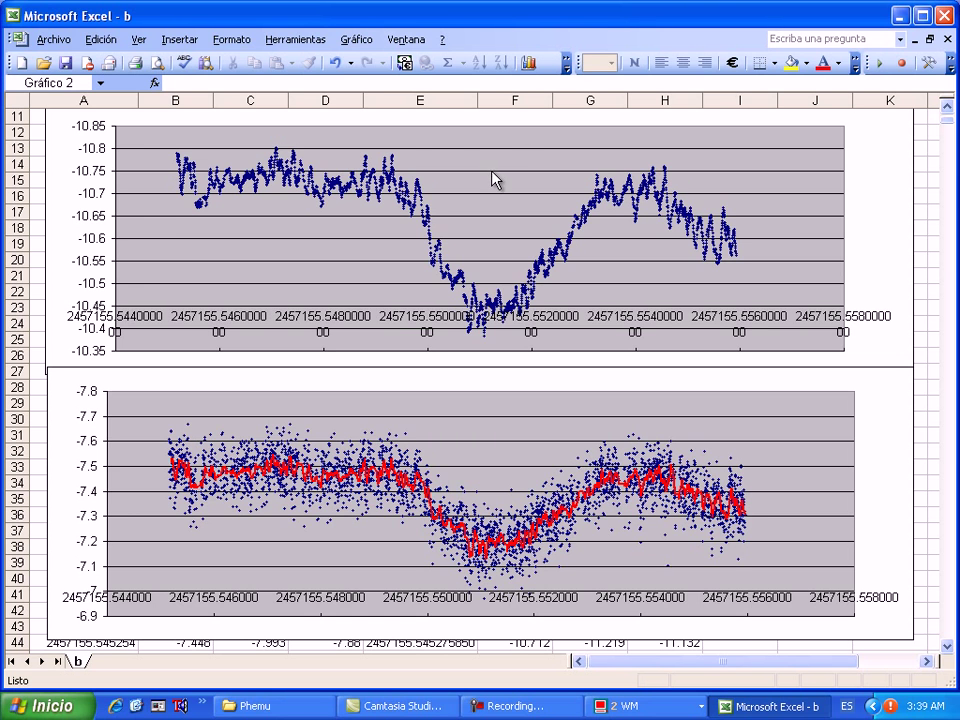
Step: Shrink the upper chart's height, keeping it placed just above the lower chart
click(491, 180)
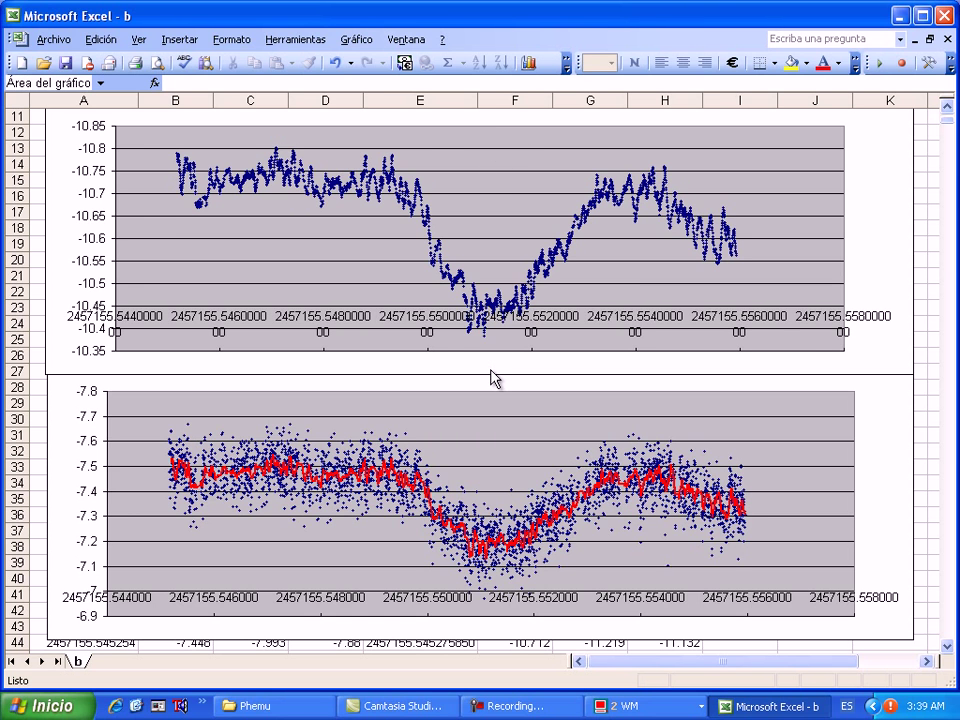
scroll(476, 375, up, 1)
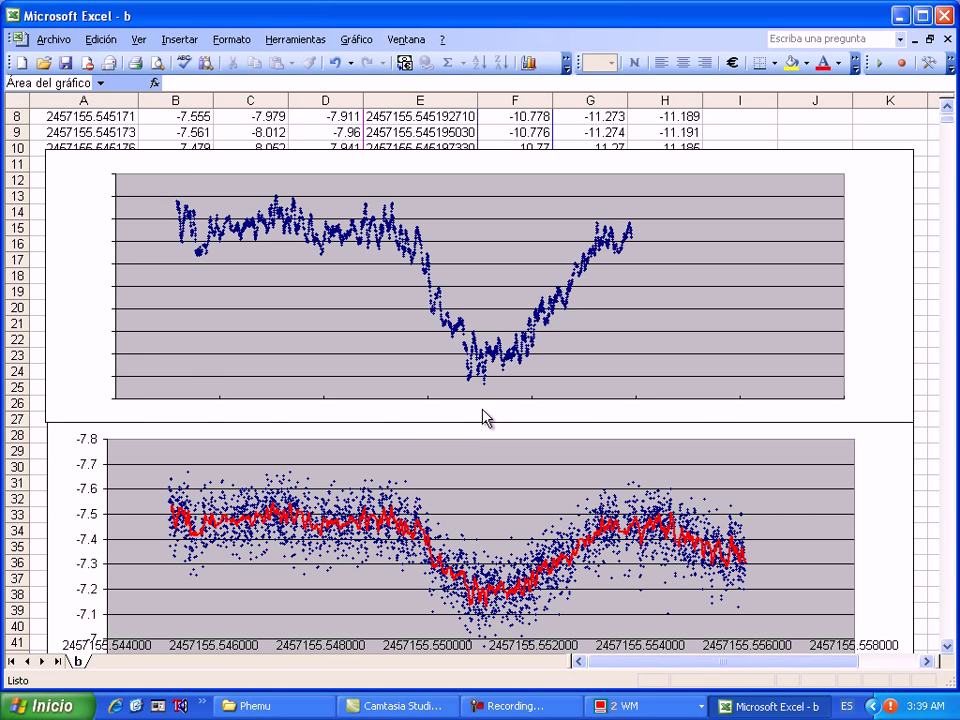
key(ctrl+z)
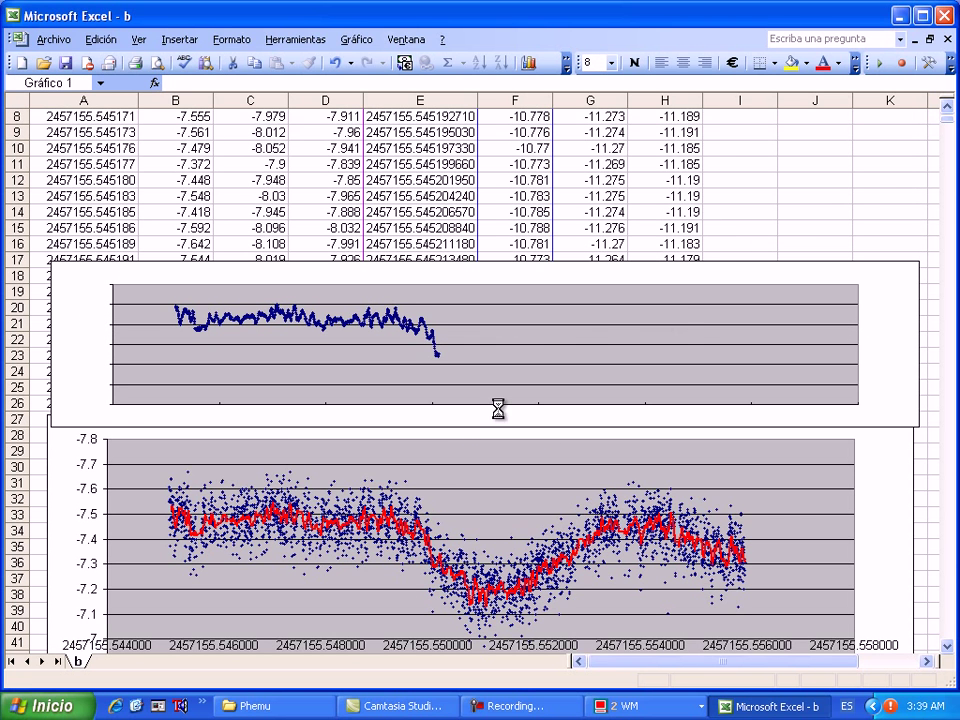
Step: Hide the lower chart's data points by setting the marker foreground and background to Sin color, leaving only the trendline
click(337, 556)
right_click(337, 557)
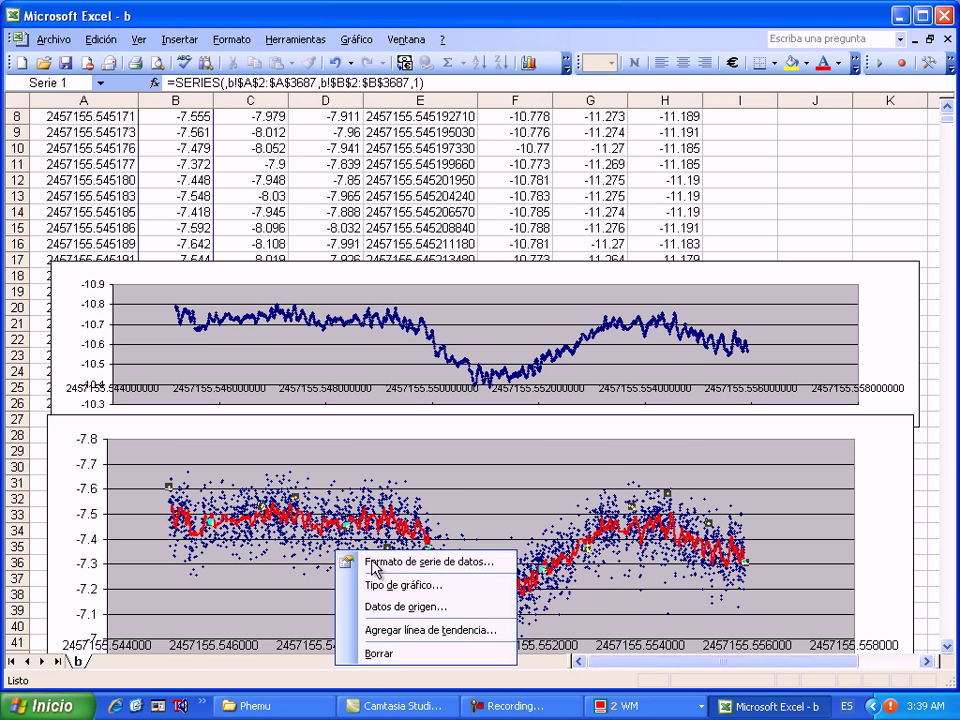
click(376, 568)
click(473, 496)
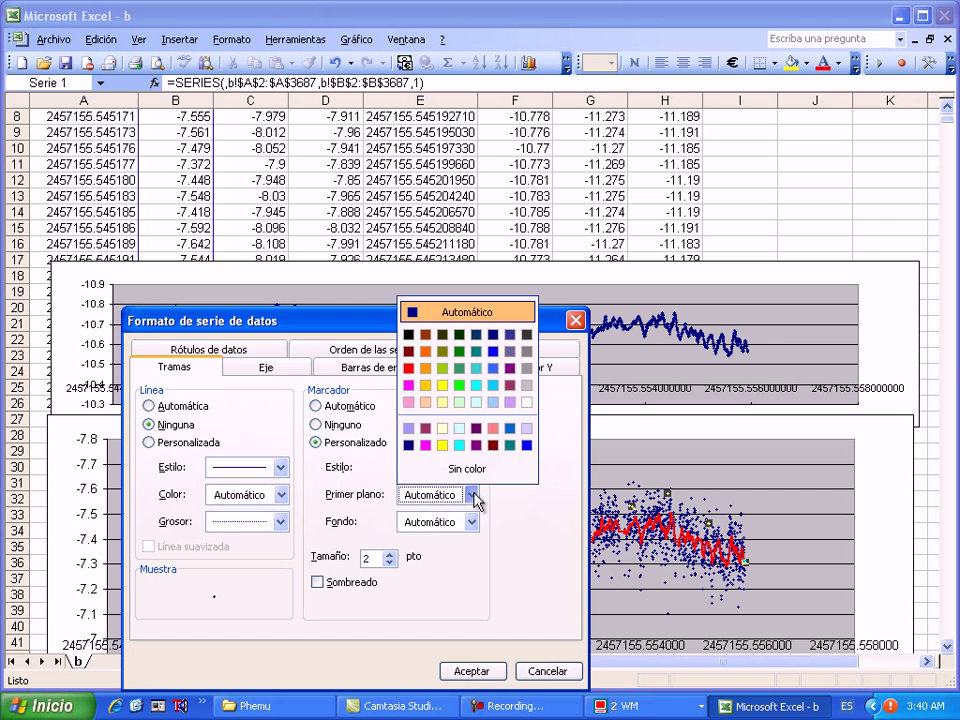
click(467, 468)
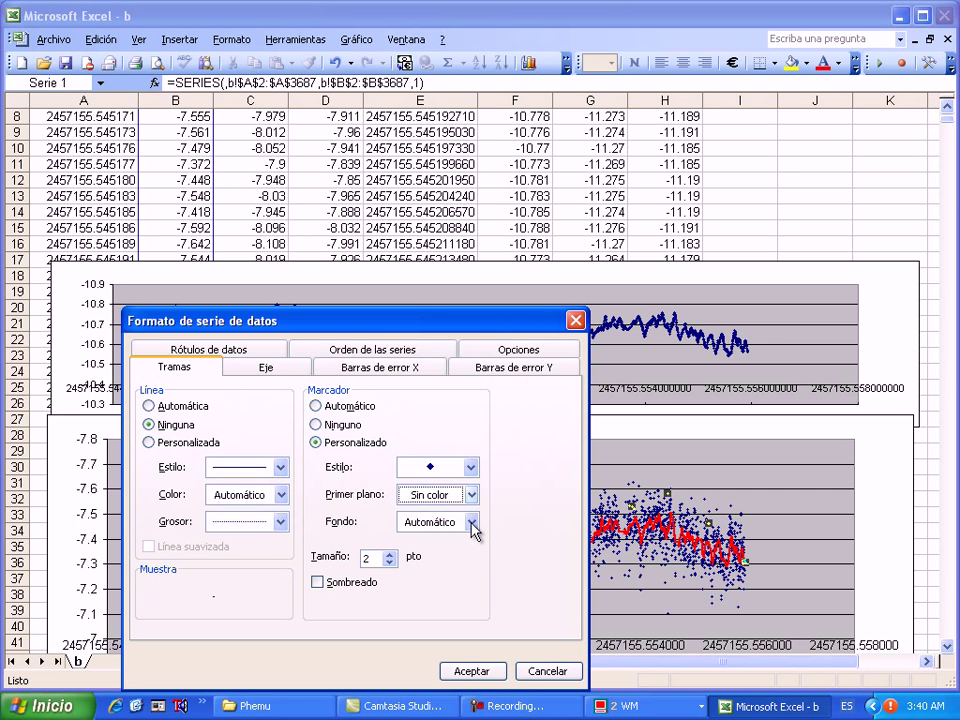
click(471, 522)
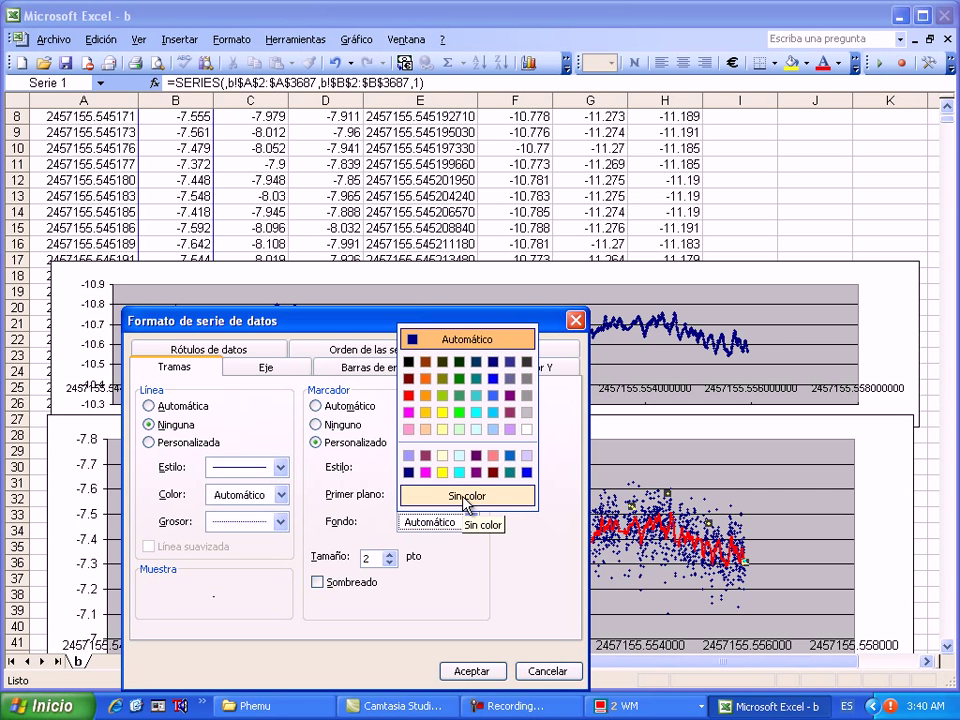
click(465, 497)
click(484, 670)
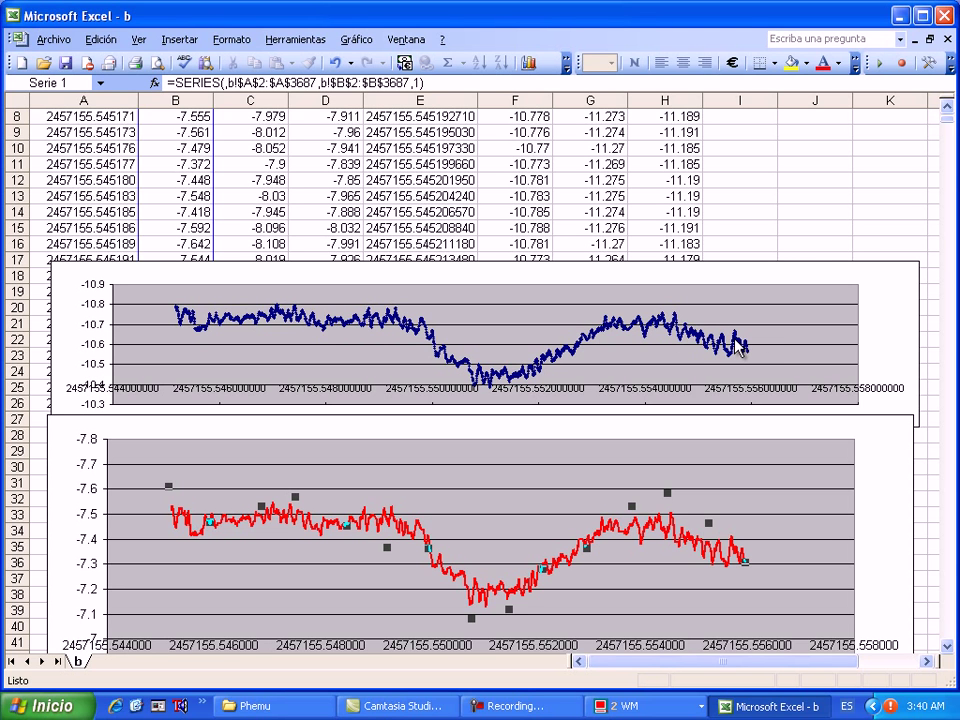
Step: Switch to VStar and load evento azul.txt from the desktop as a new star from file
click(297, 707)
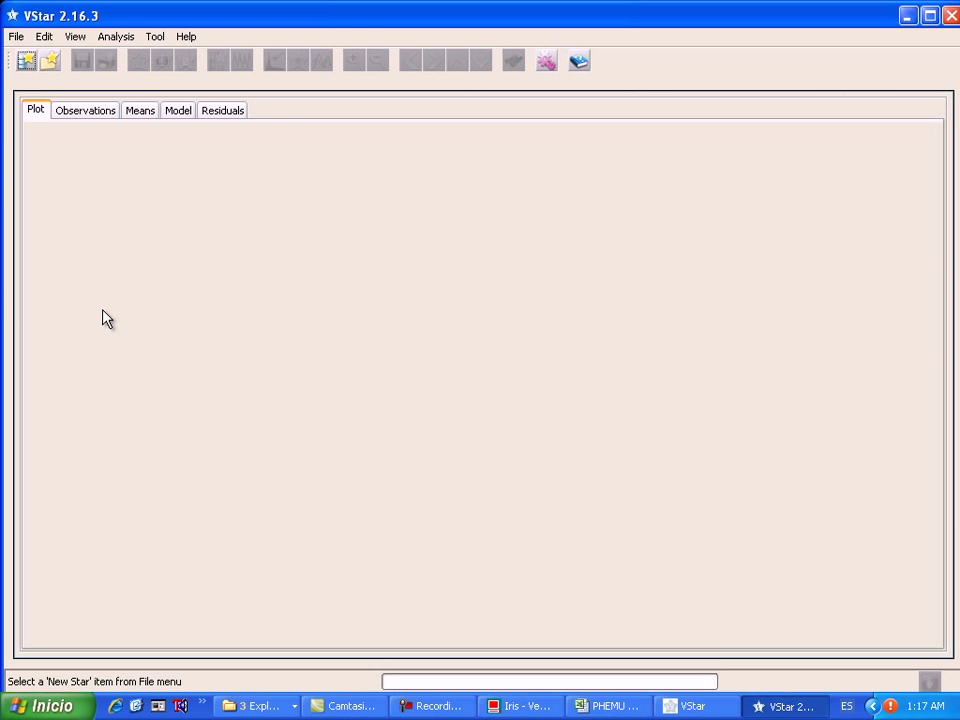
click(16, 38)
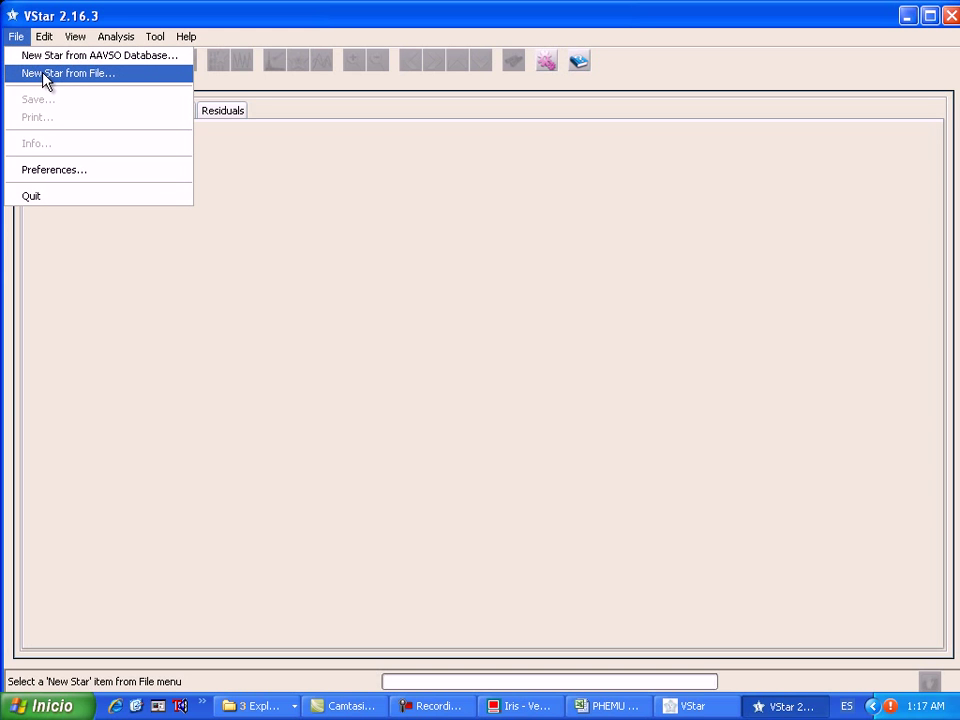
key(Return)
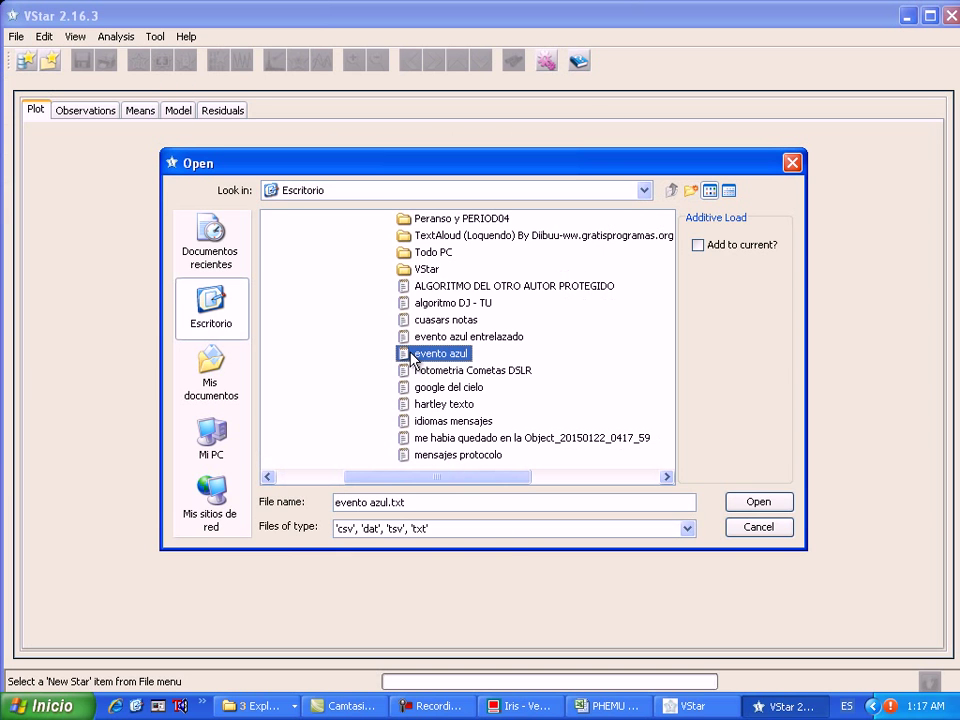
click(756, 502)
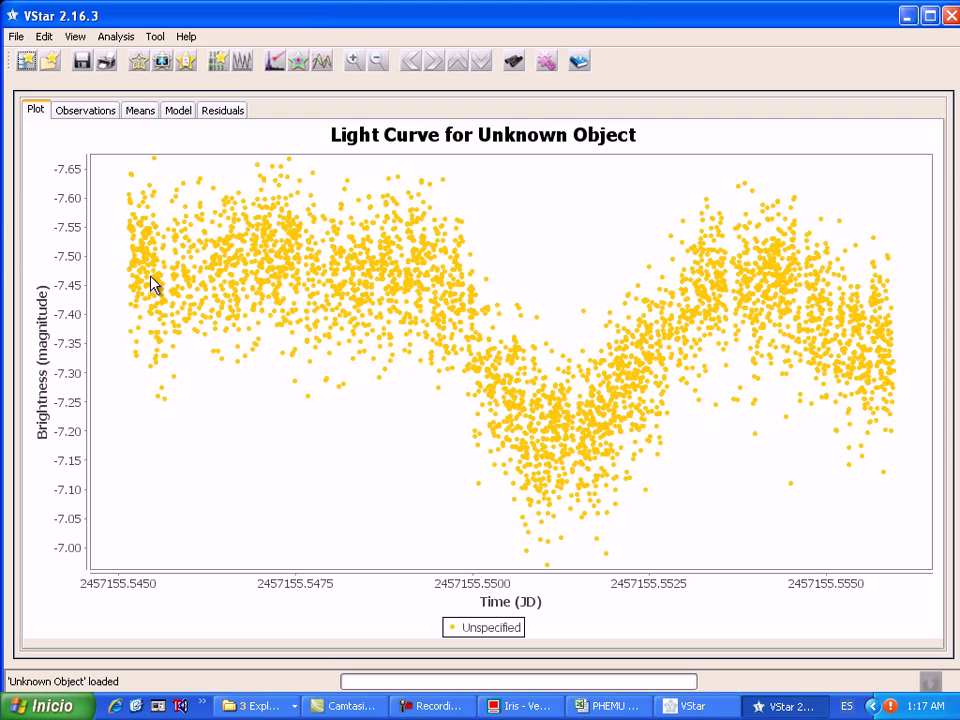
Step: Turn on the Means series in the Light Curve Control dialog and shift the dialog slightly aside
click(188, 66)
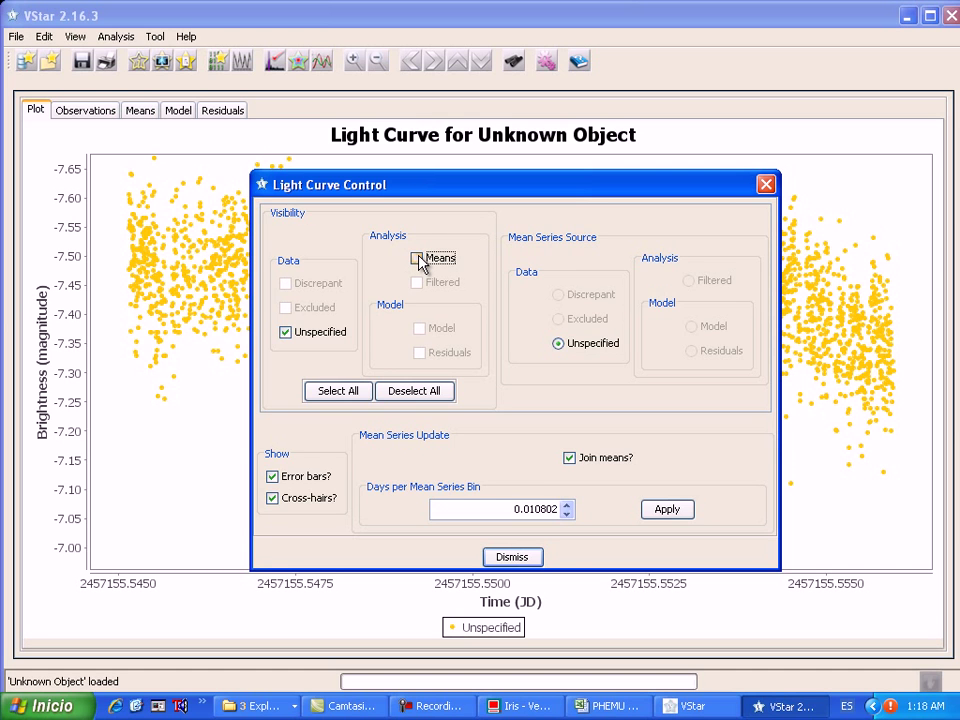
click(418, 260)
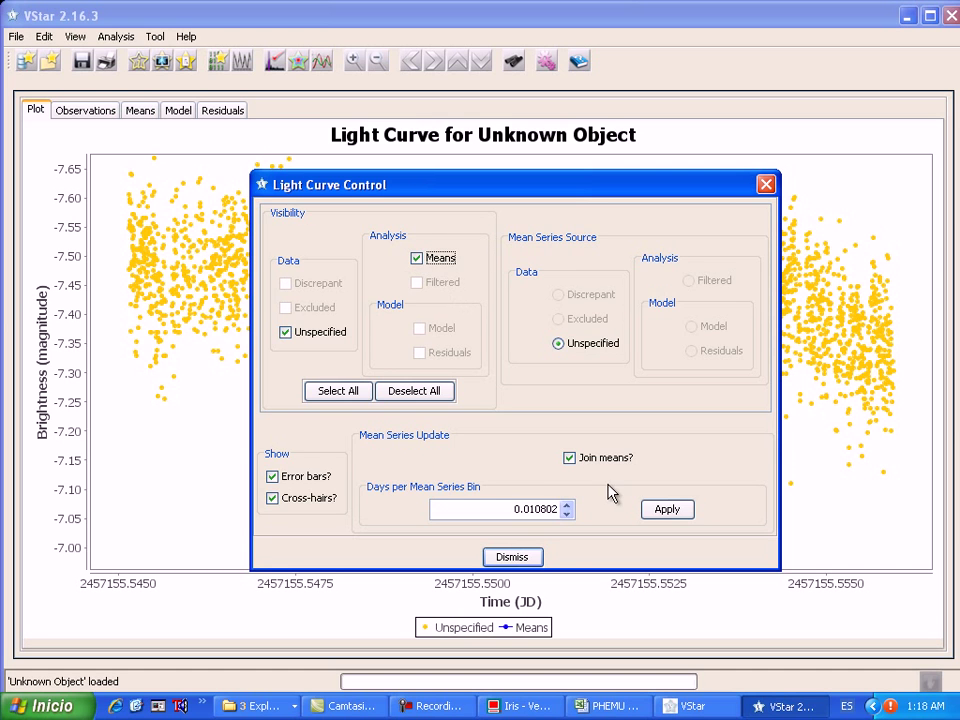
drag(497, 508, 558, 508)
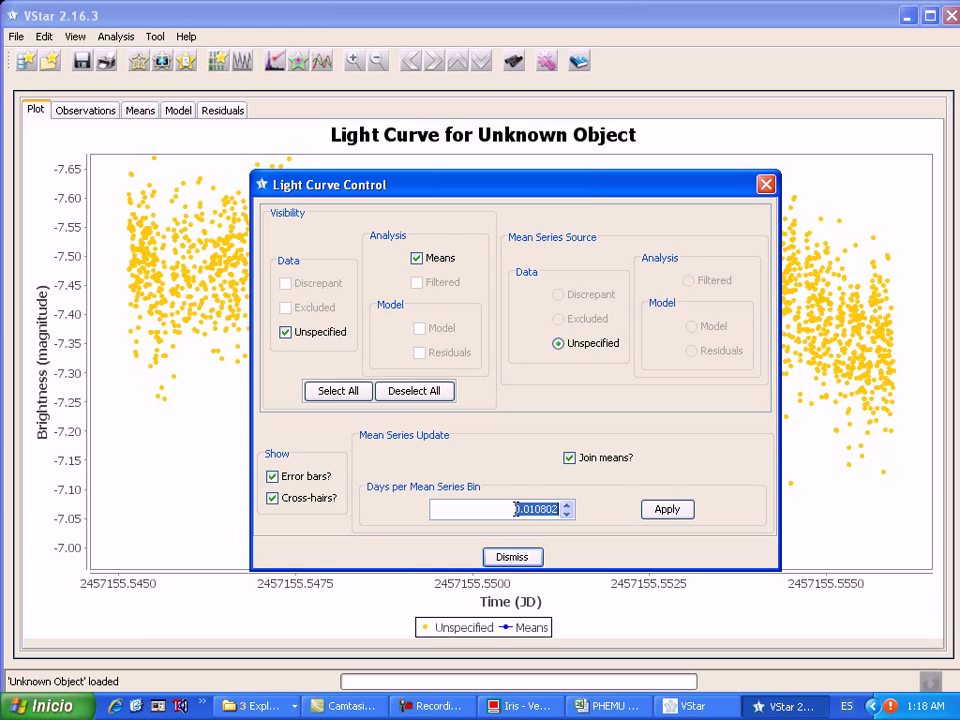
click(513, 509)
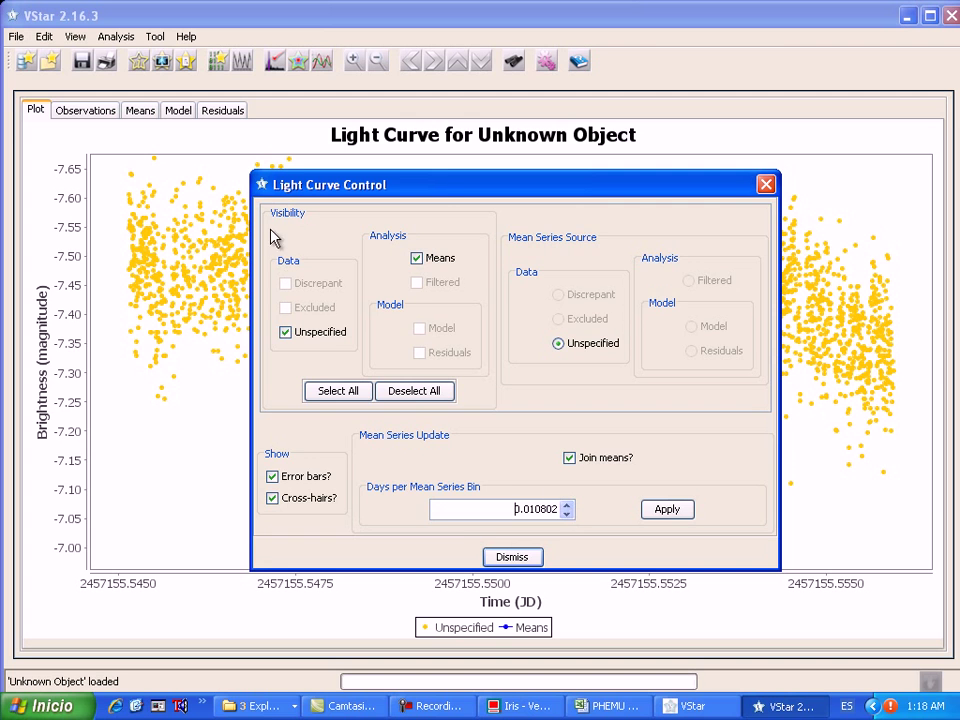
drag(435, 189, 453, 192)
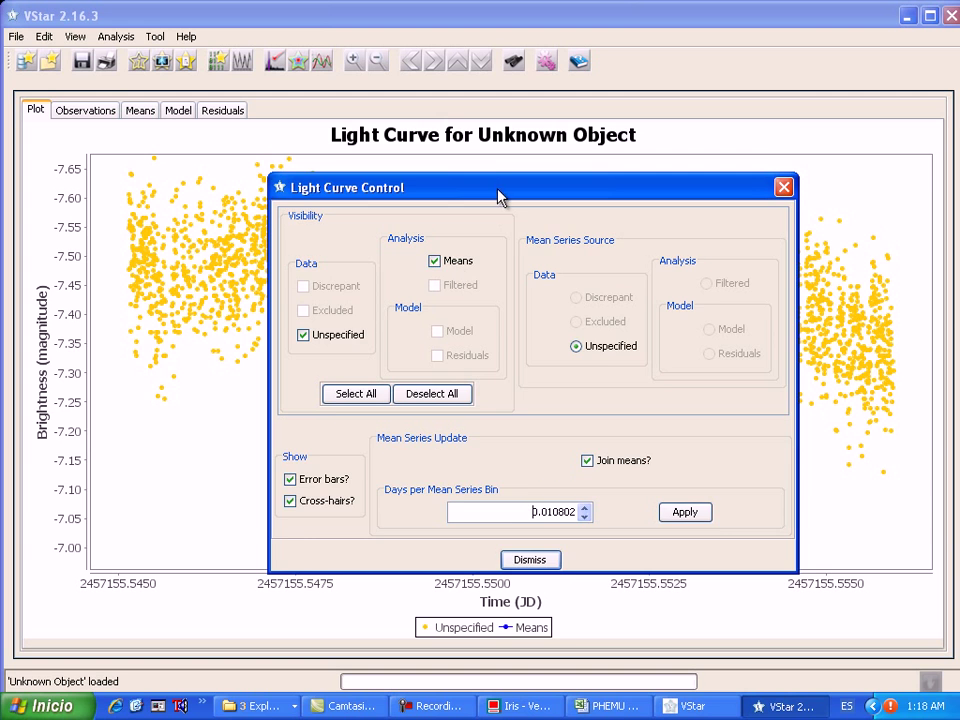
drag(506, 206, 518, 217)
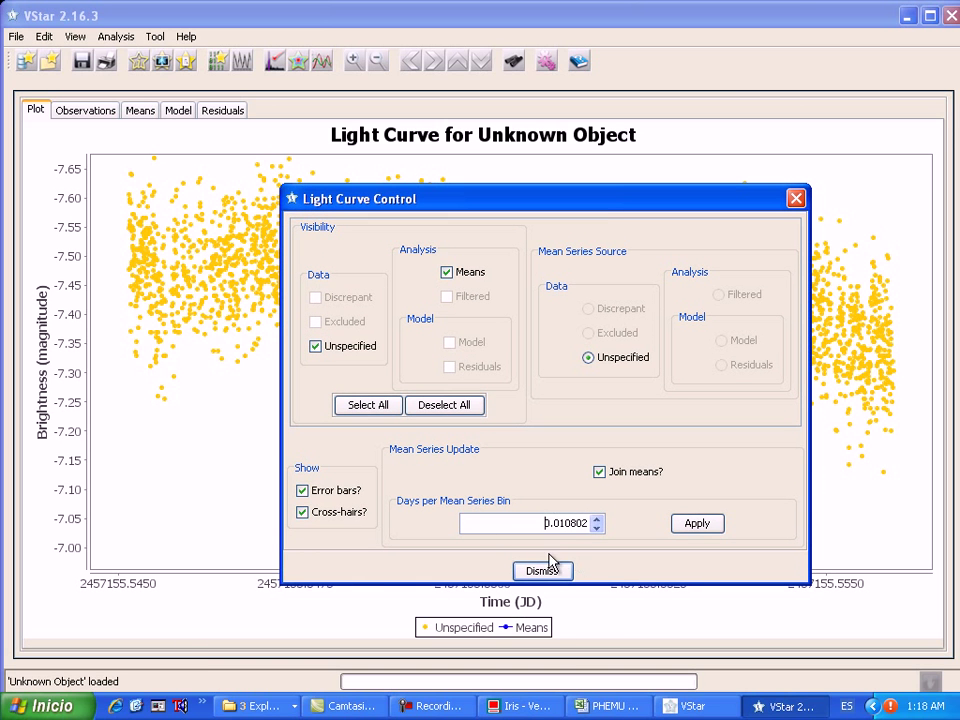
Step: Open the Windows Calculator and divide 1 by 24 to work out one hour in days
click(45, 706)
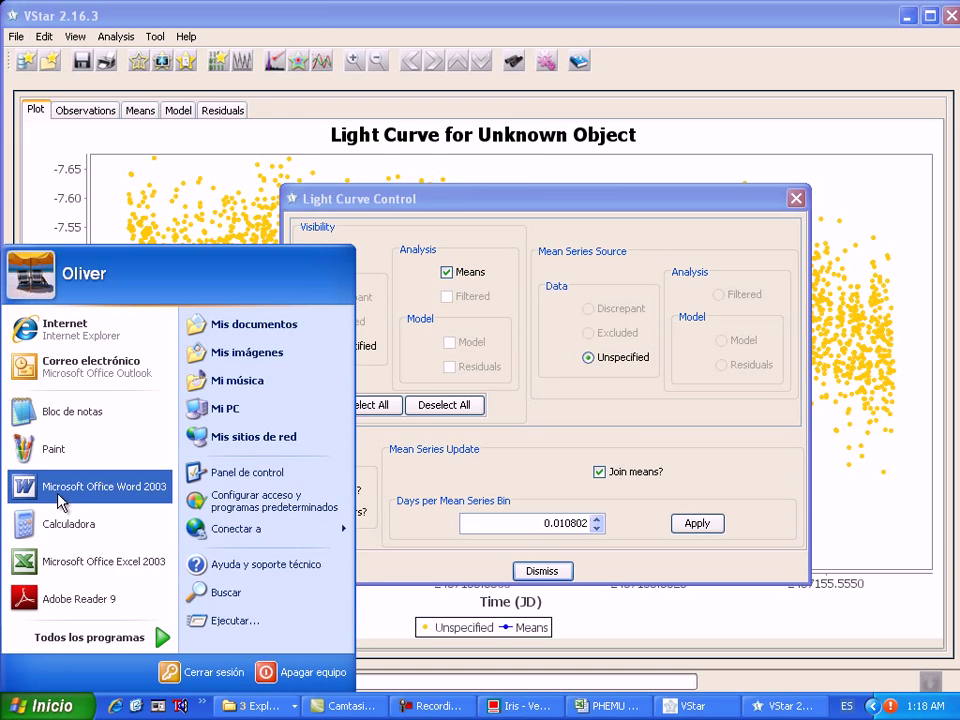
click(50, 523)
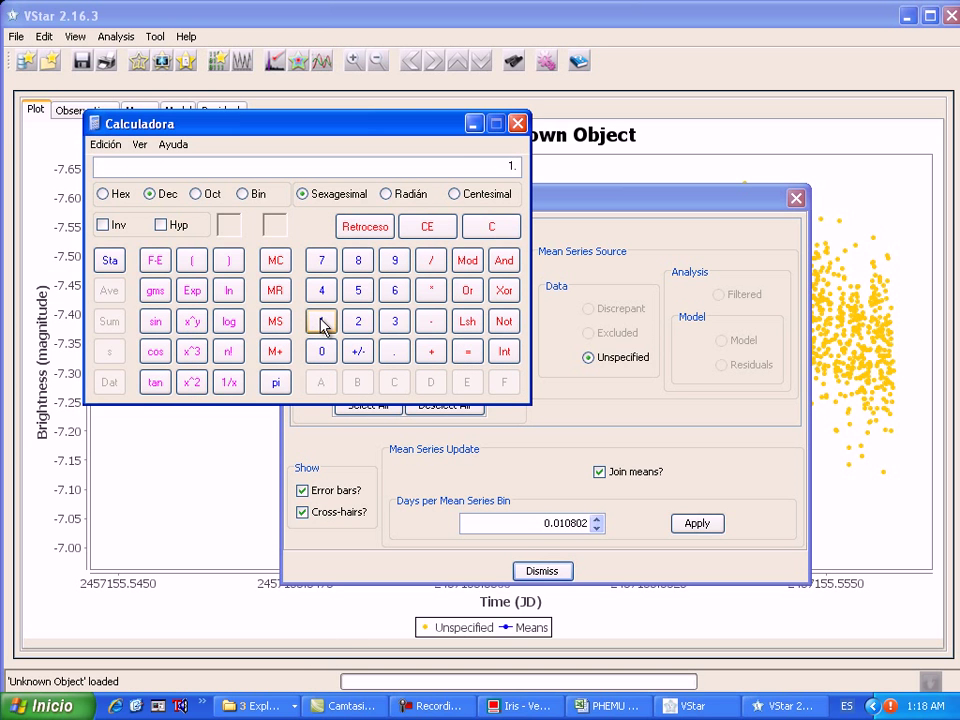
click(431, 262)
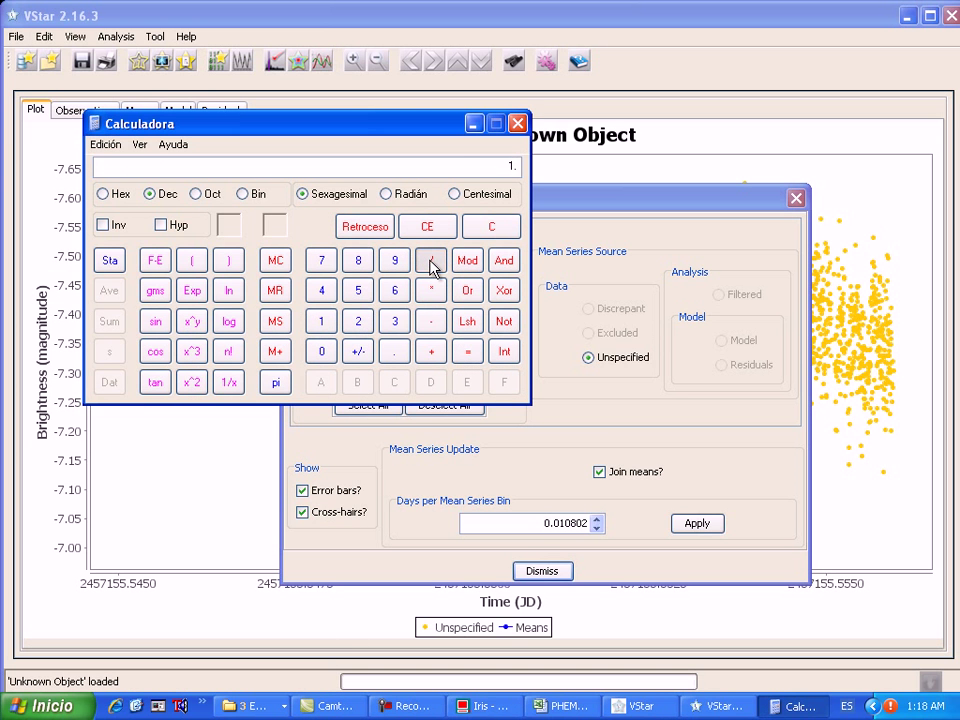
click(360, 319)
click(321, 291)
click(467, 352)
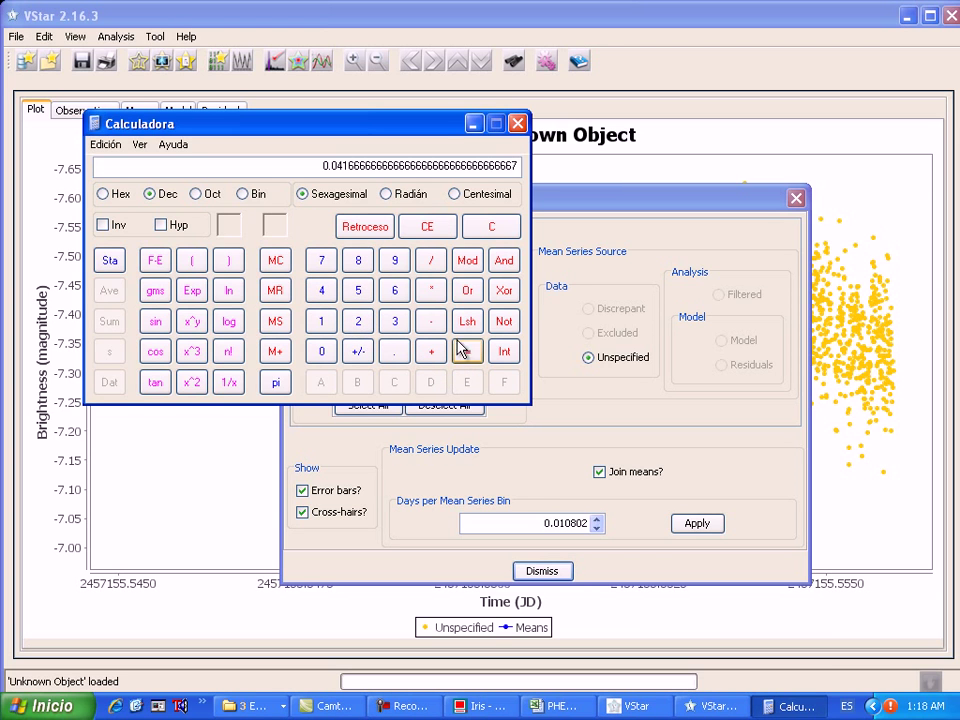
Step: Divide the one-hour value by 60 twice in the calculator to work out one second in days
click(431, 262)
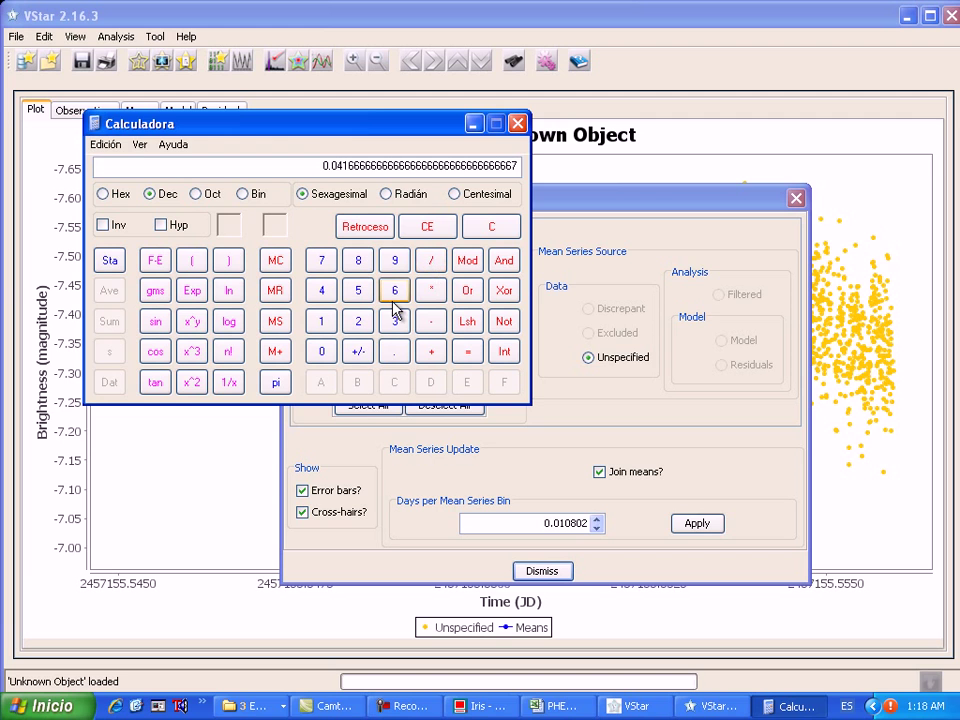
click(394, 290)
click(321, 353)
click(470, 353)
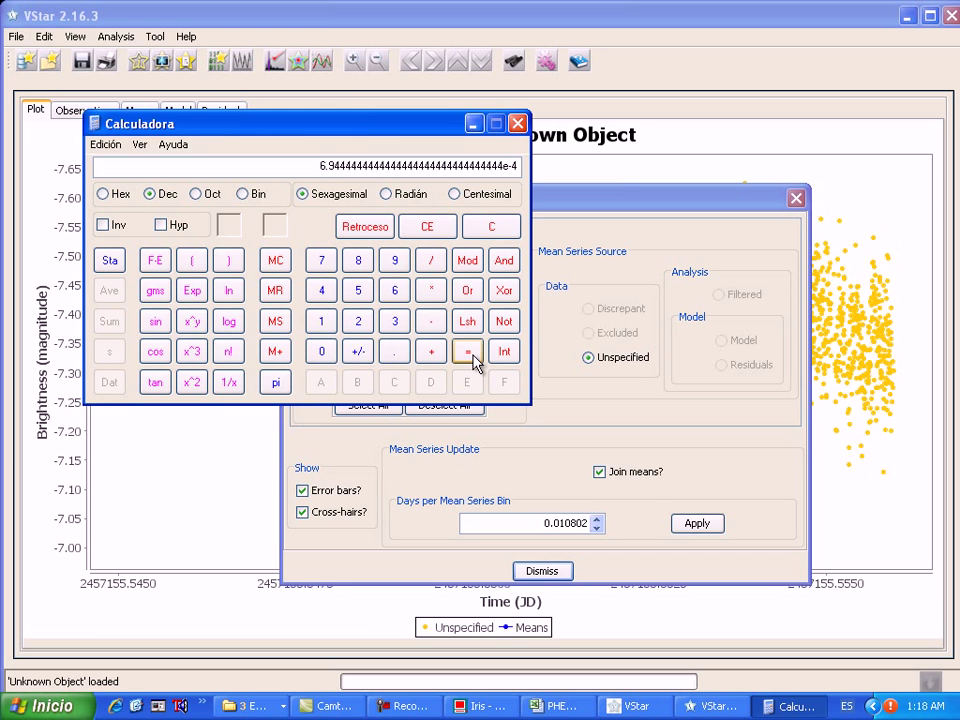
click(431, 262)
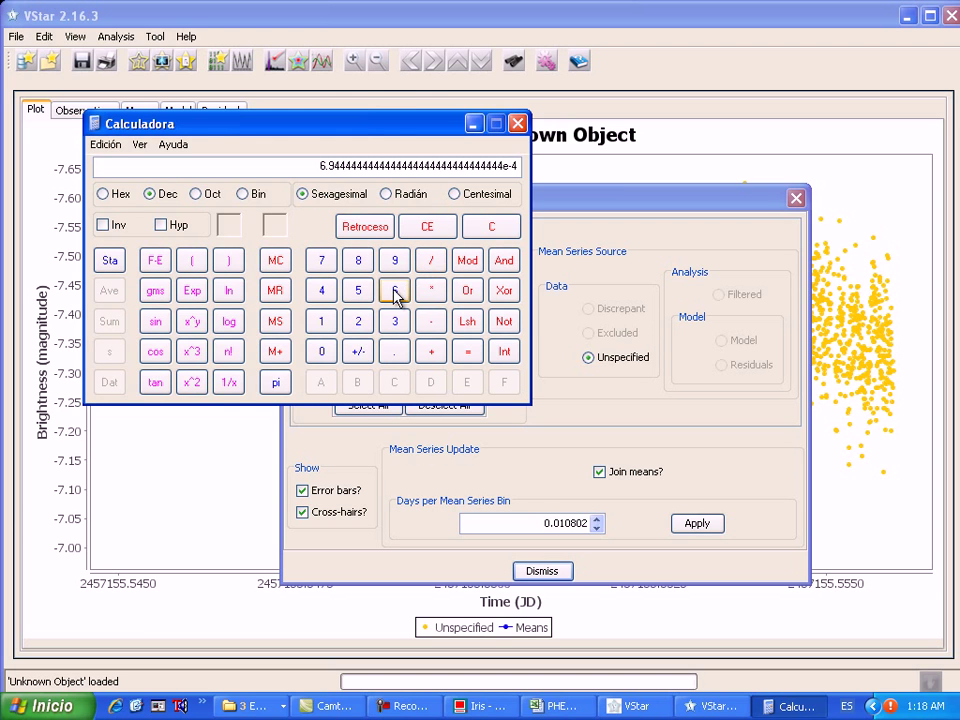
click(394, 290)
click(324, 352)
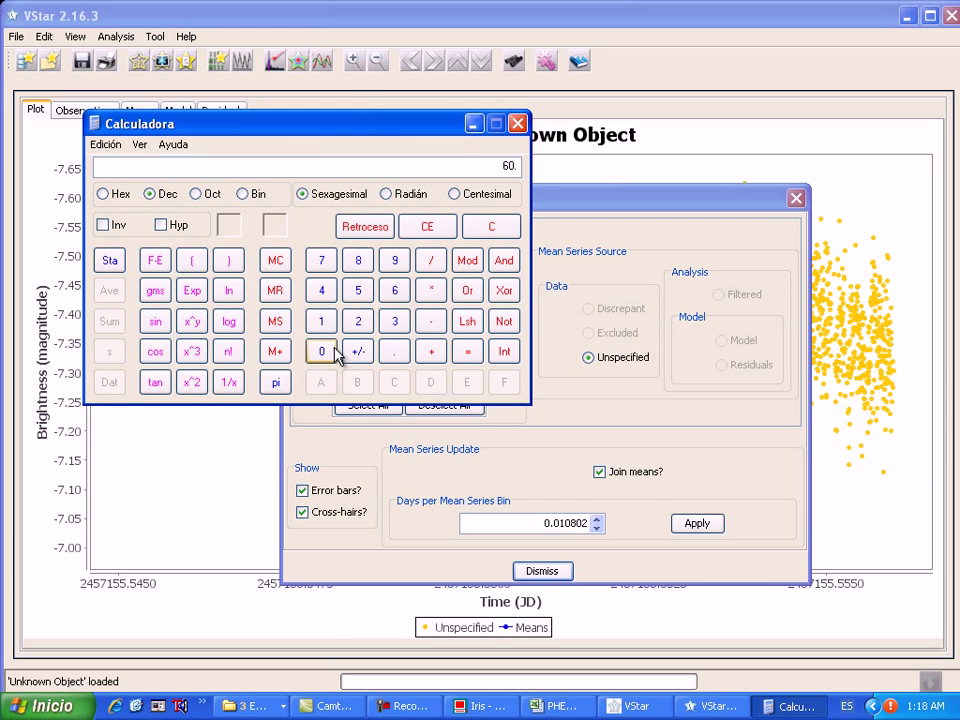
click(468, 351)
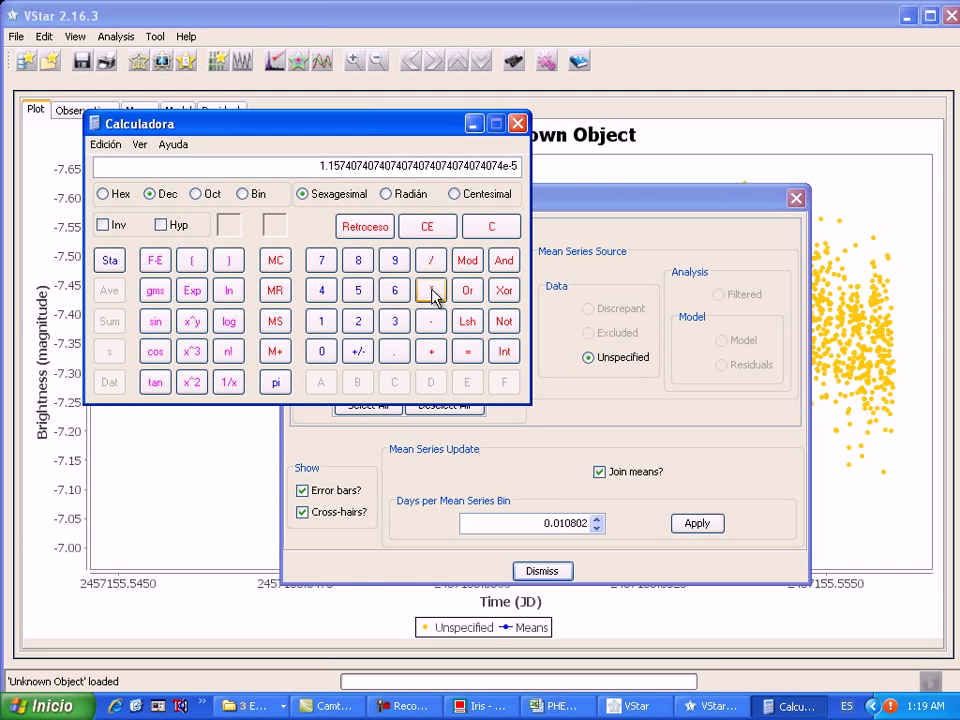
Step: Multiply the one-second value by 20 to work out twenty seconds in days
click(358, 323)
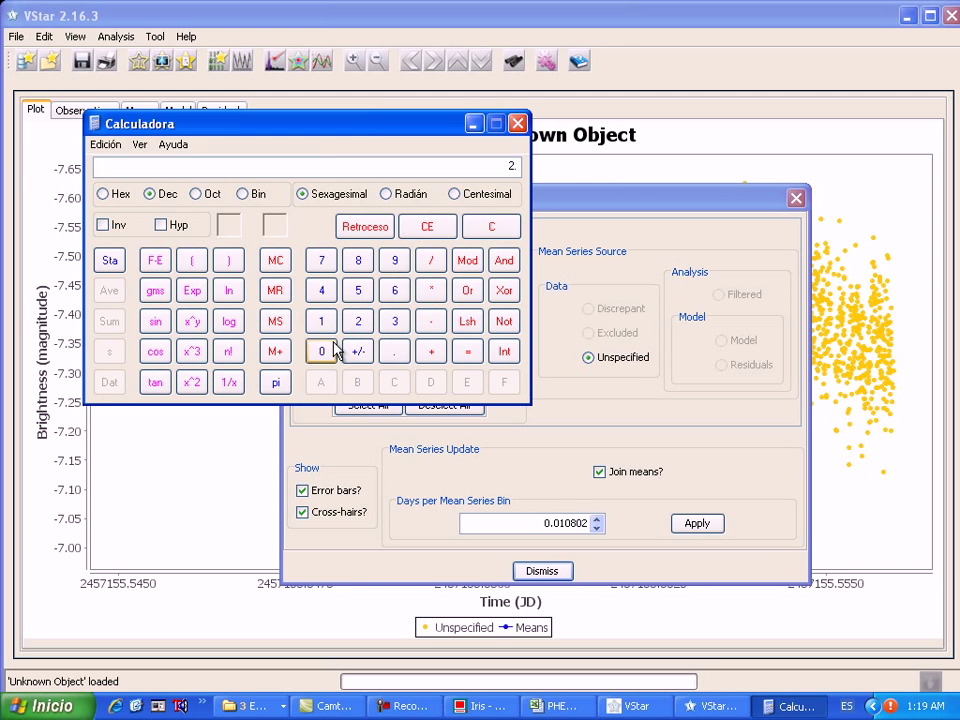
click(321, 351)
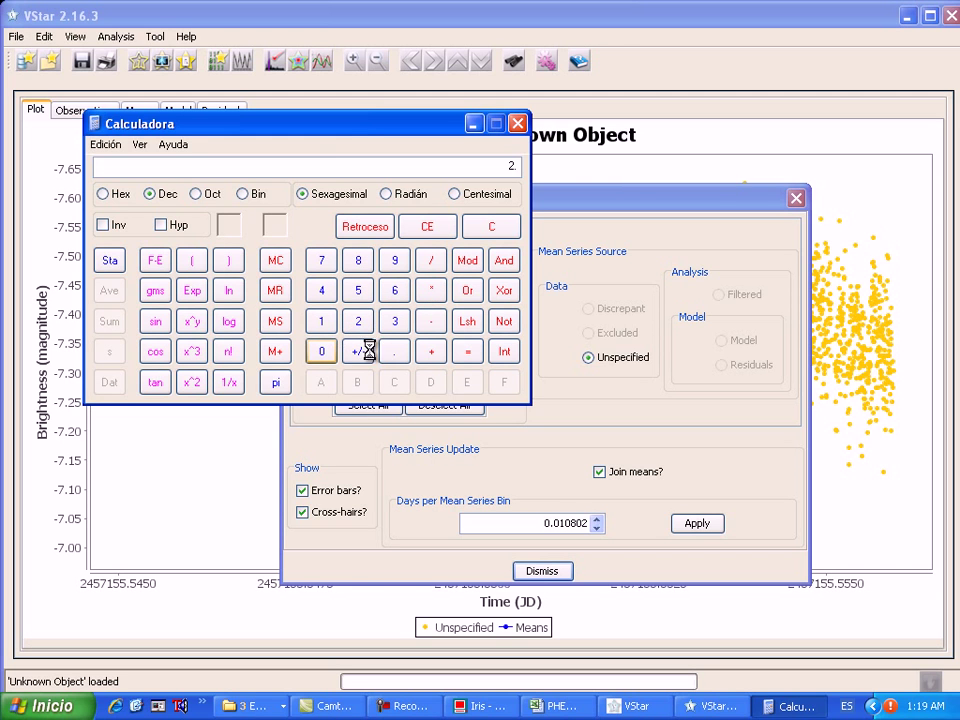
click(463, 352)
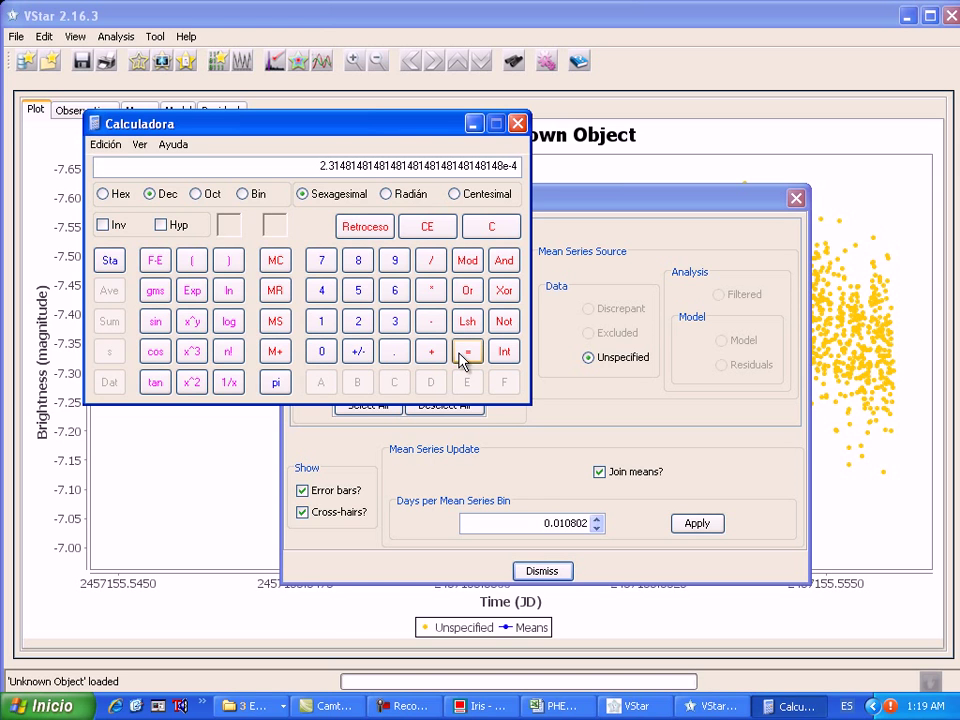
Step: Copy the calculator result and paste it into cell I97 of the PHEMU Martes-Miercoles workbook in Excel
click(105, 144)
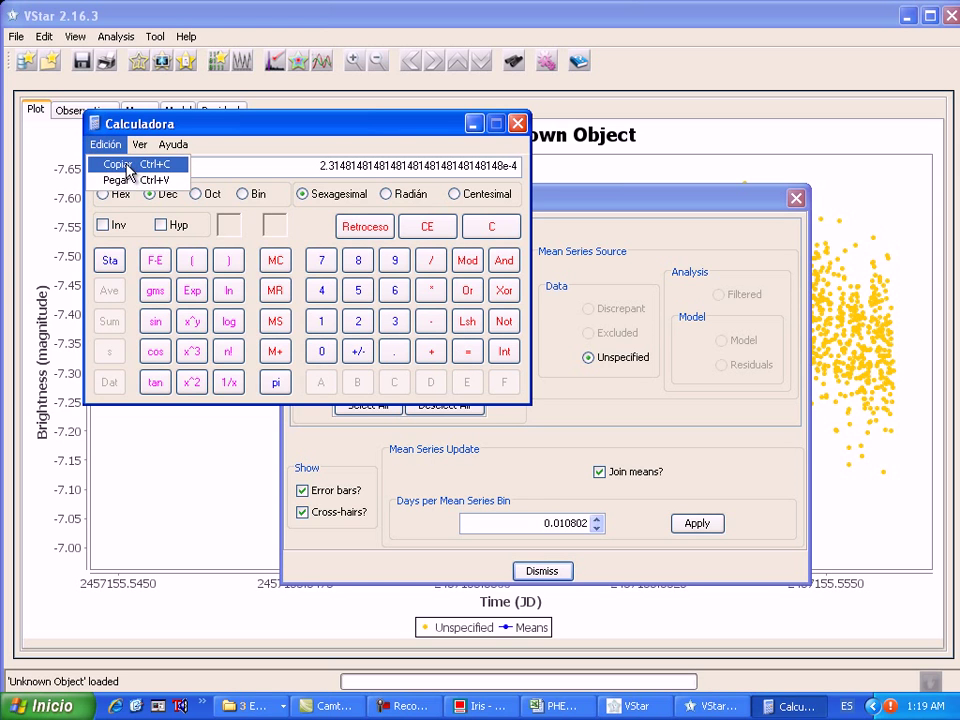
click(127, 166)
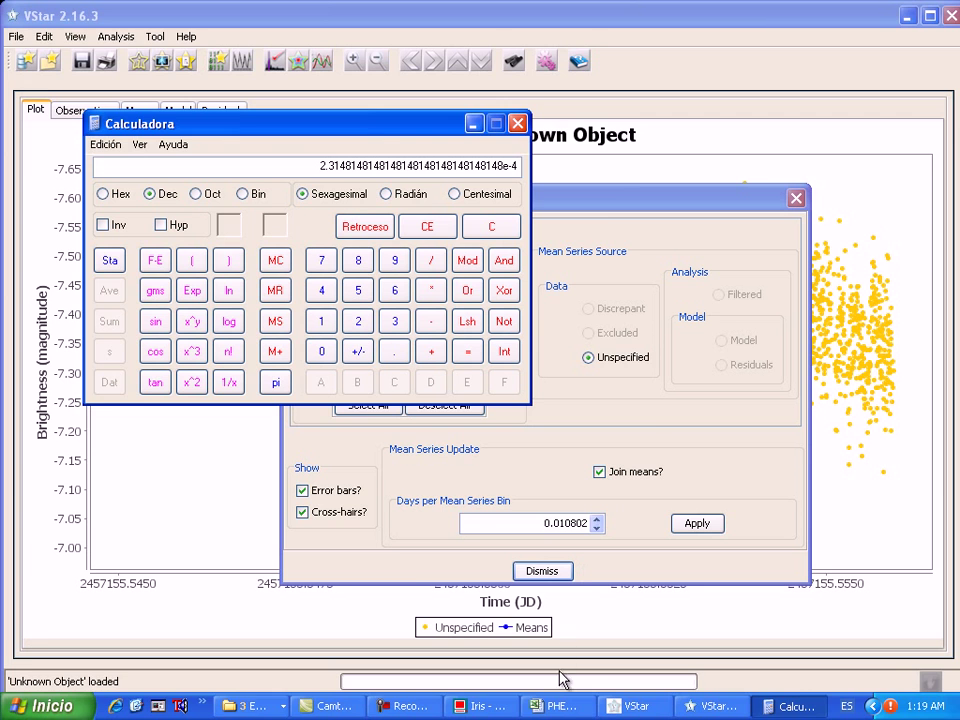
click(555, 706)
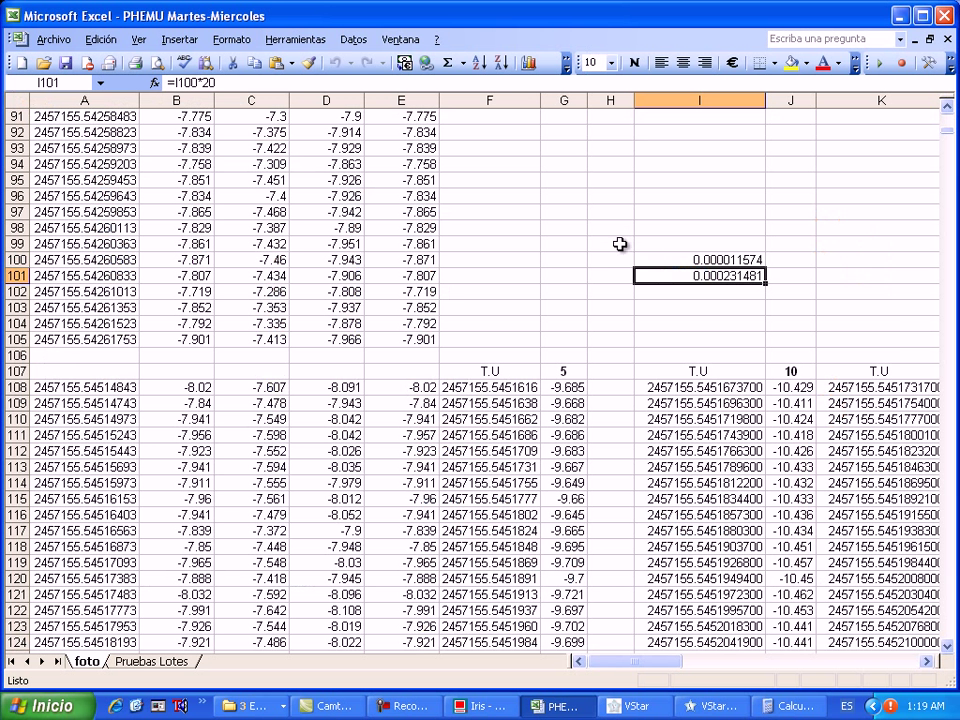
click(684, 211)
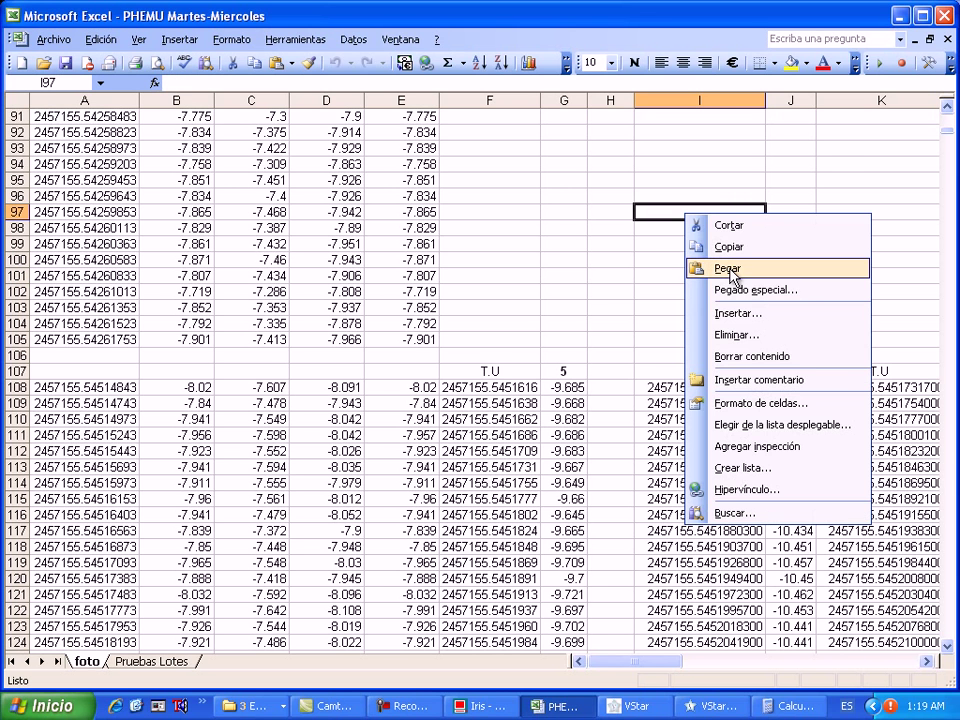
click(727, 268)
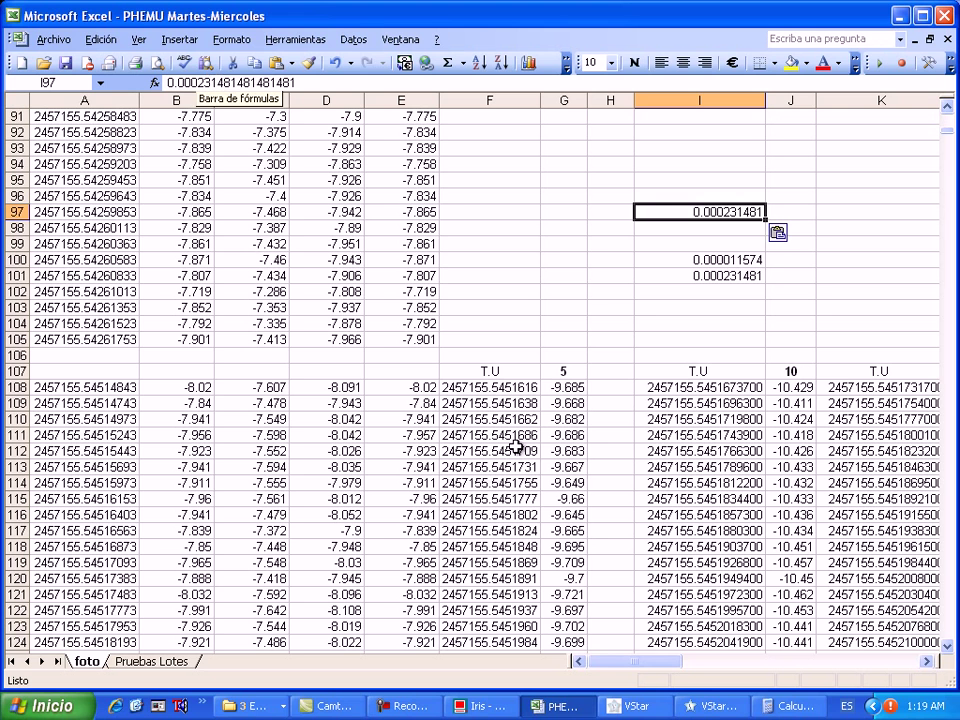
Step: Switch to VStar, set the days per mean series bin to 0.0002314, and apply it to the light curve
click(693, 712)
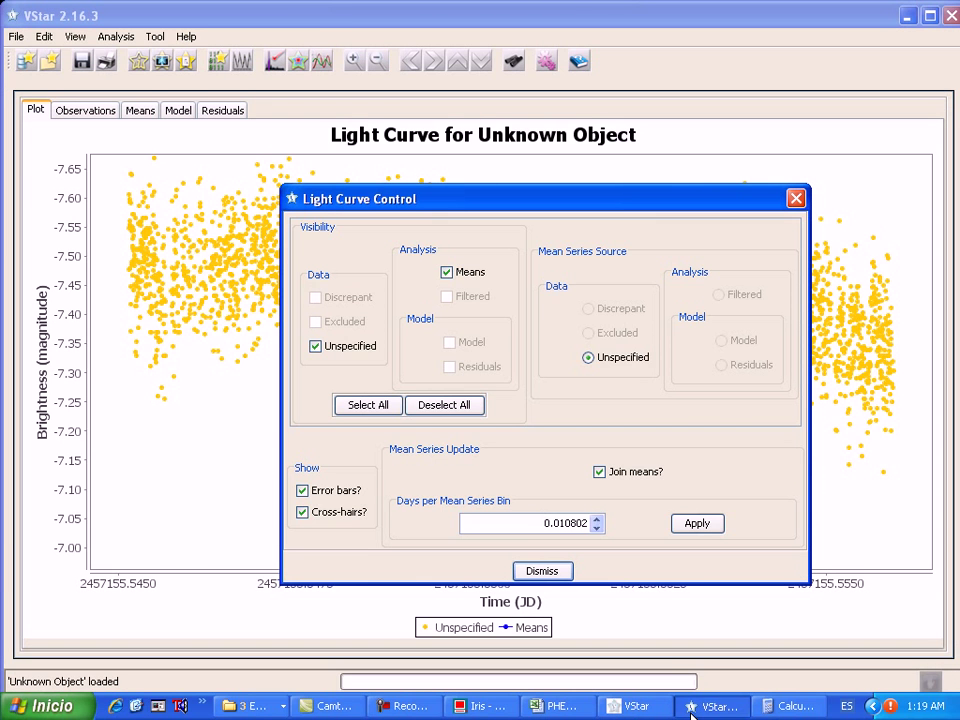
drag(558, 524, 591, 523)
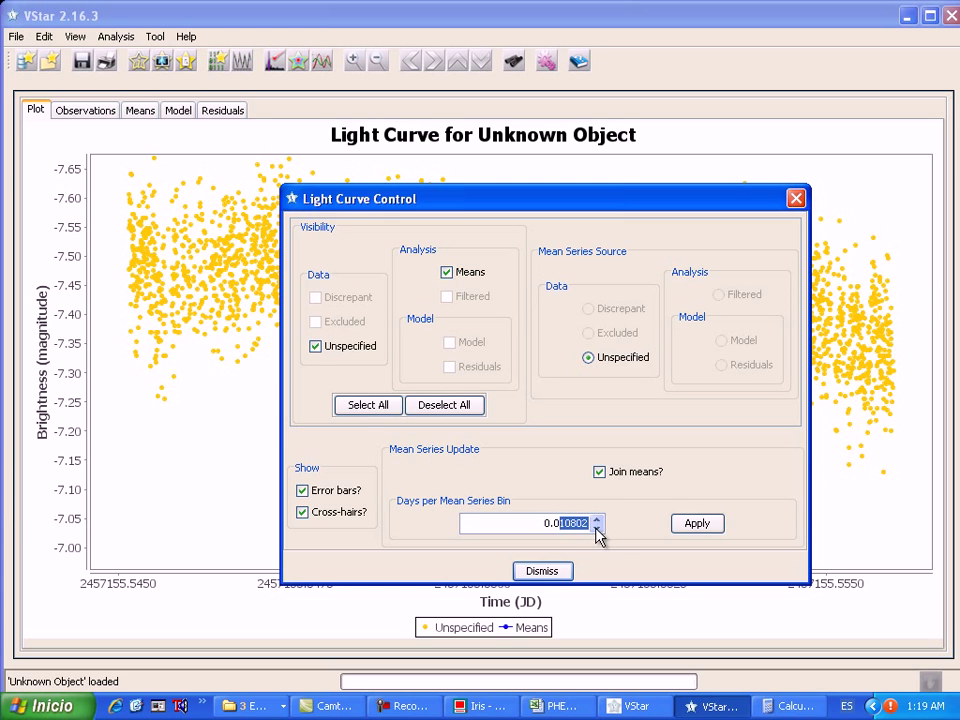
text(0)
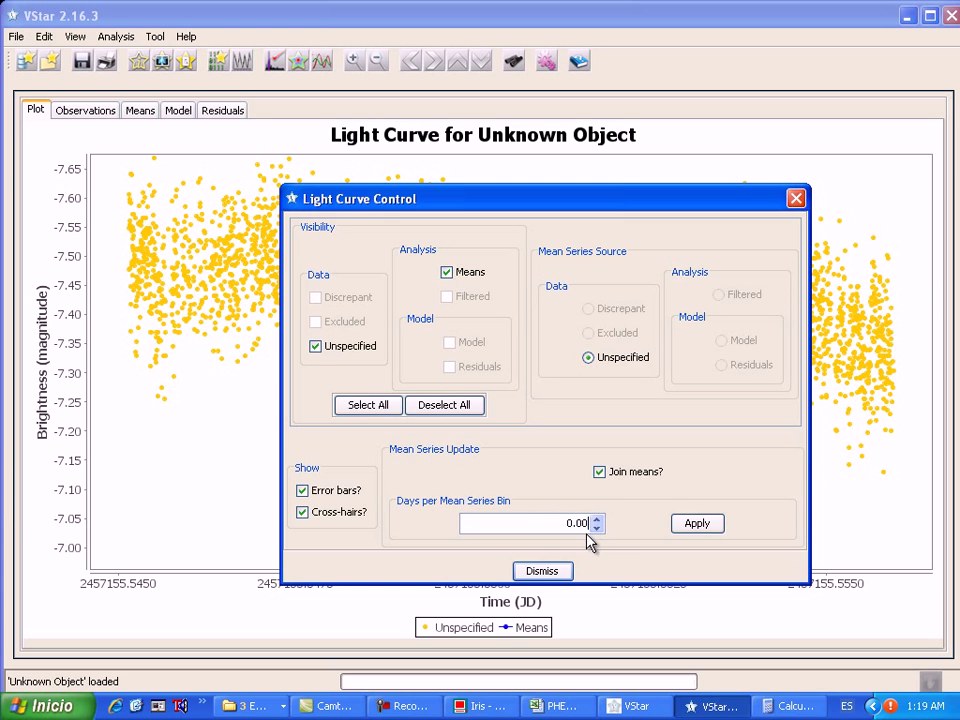
text(02314)
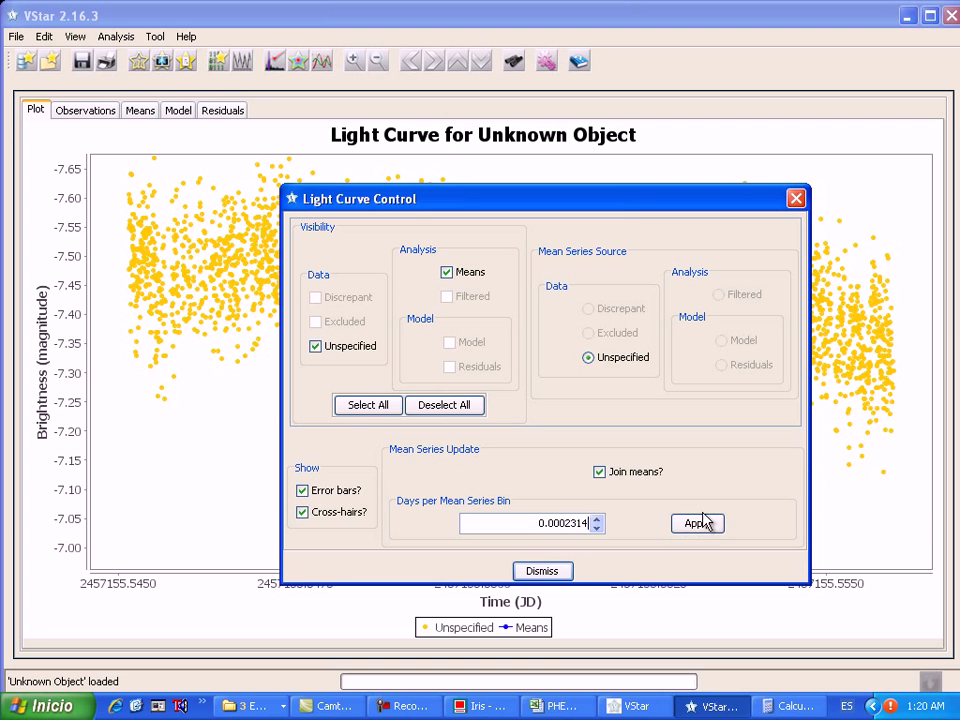
drag(643, 200, 643, 394)
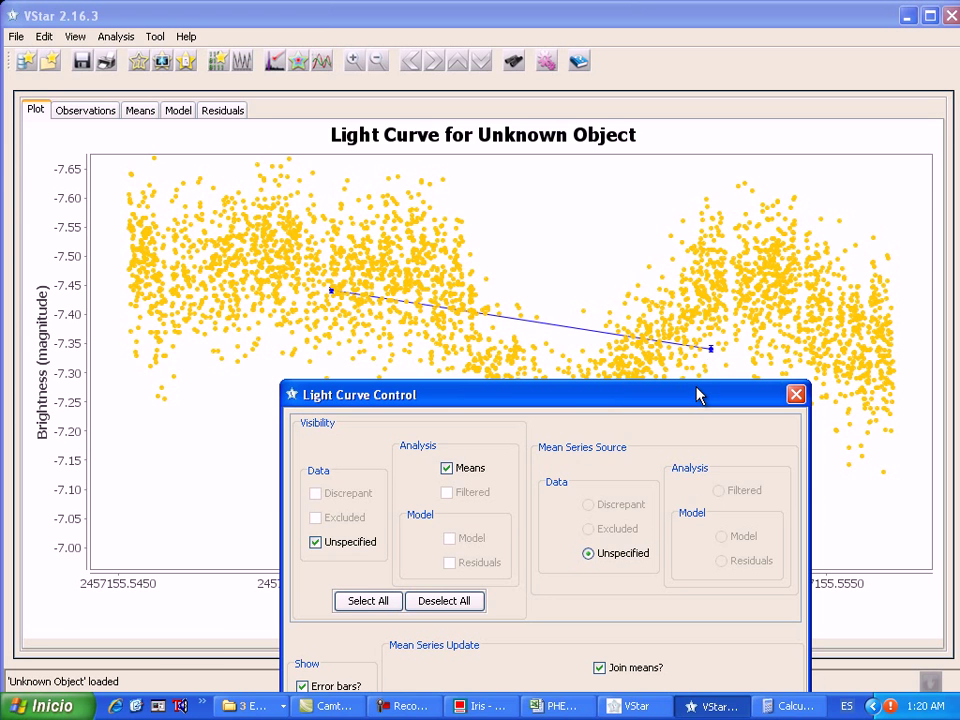
drag(690, 403, 459, 222)
click(486, 553)
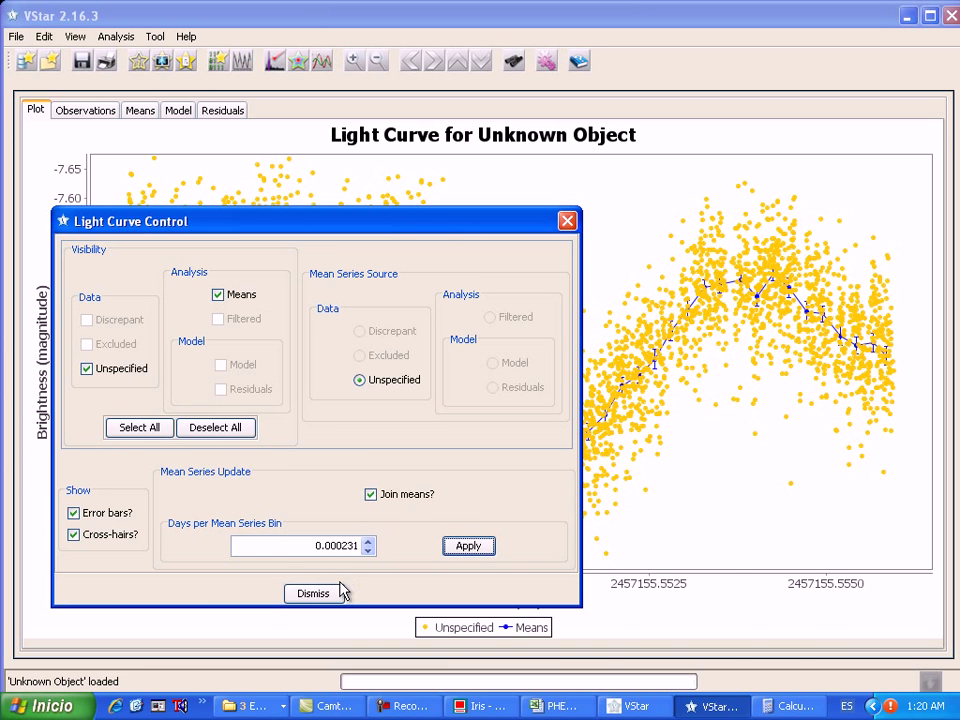
Step: Move the Light Curve Control dialog aside to examine the mean curve over the observations, and dismiss the dialog
drag(330, 228, 587, 546)
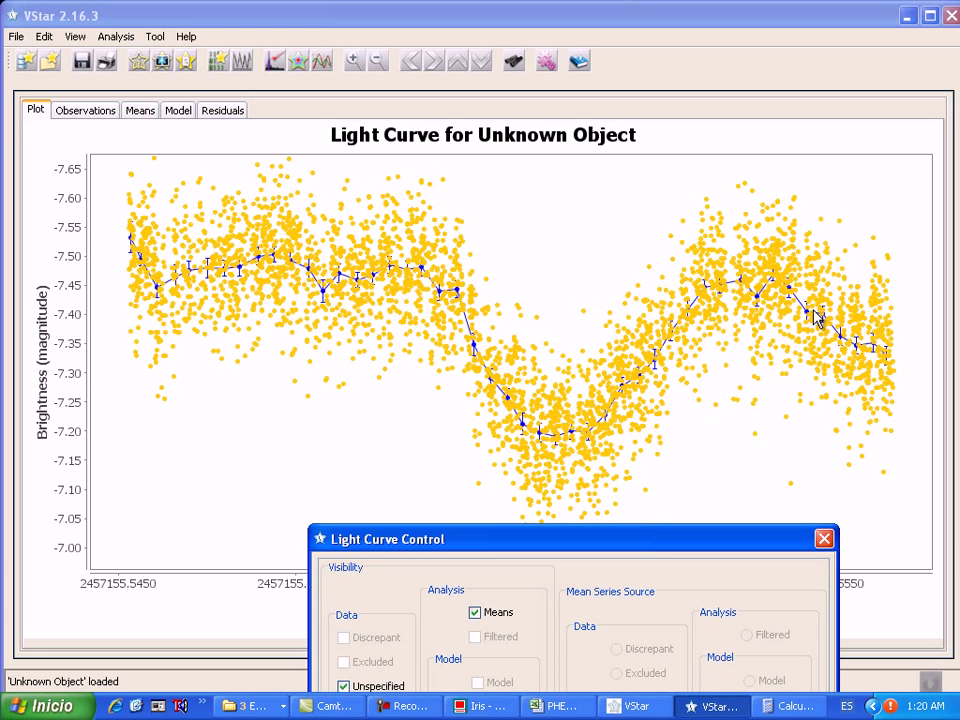
drag(643, 543, 467, 214)
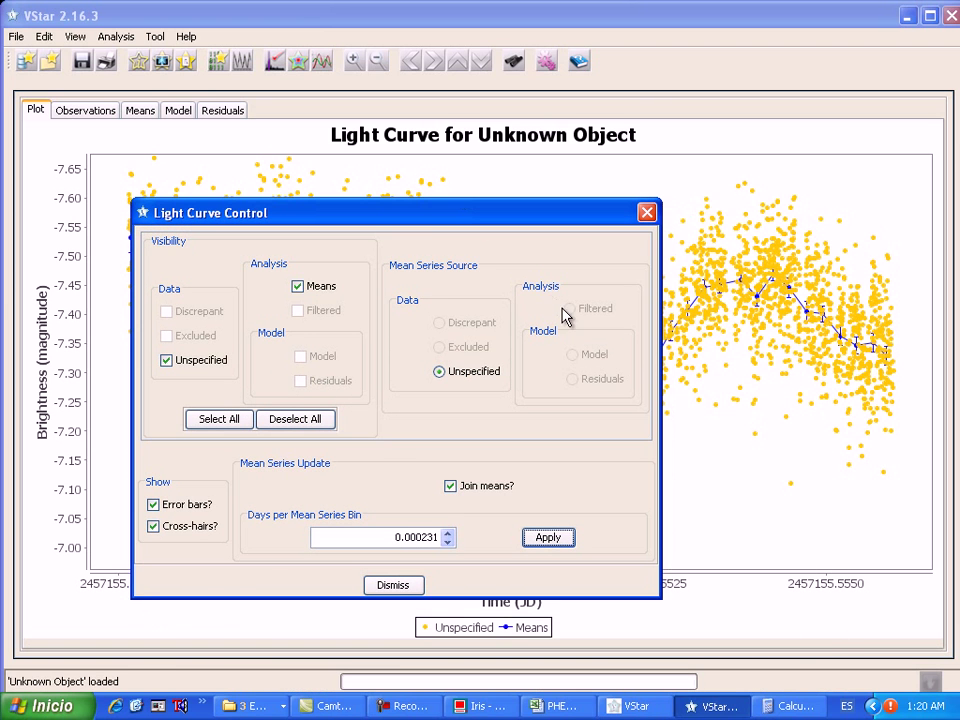
drag(583, 221, 583, 353)
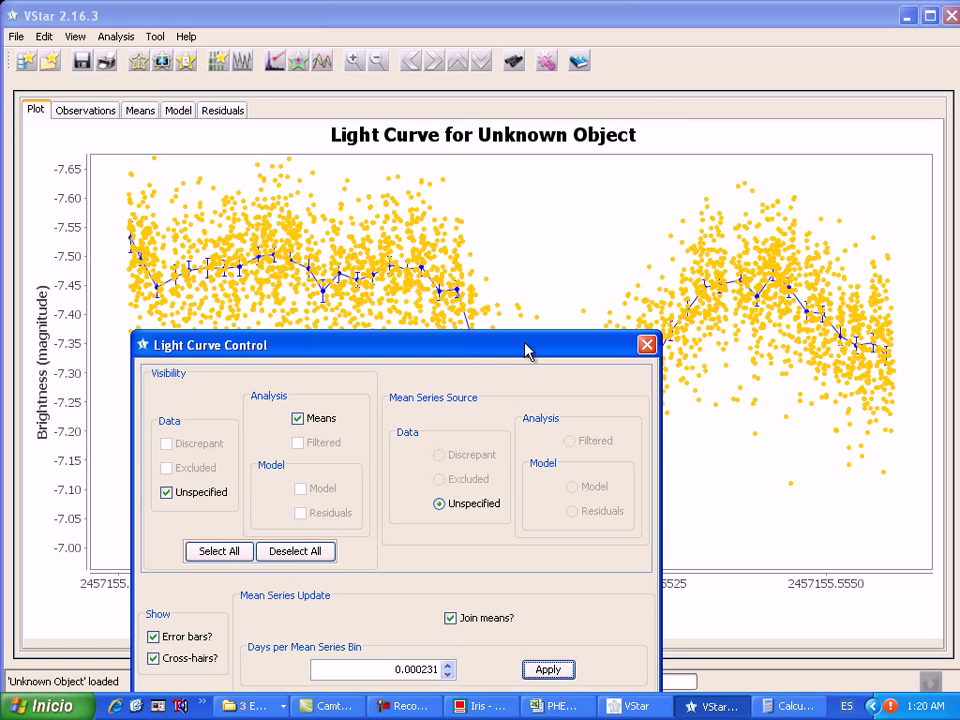
drag(525, 348, 546, 193)
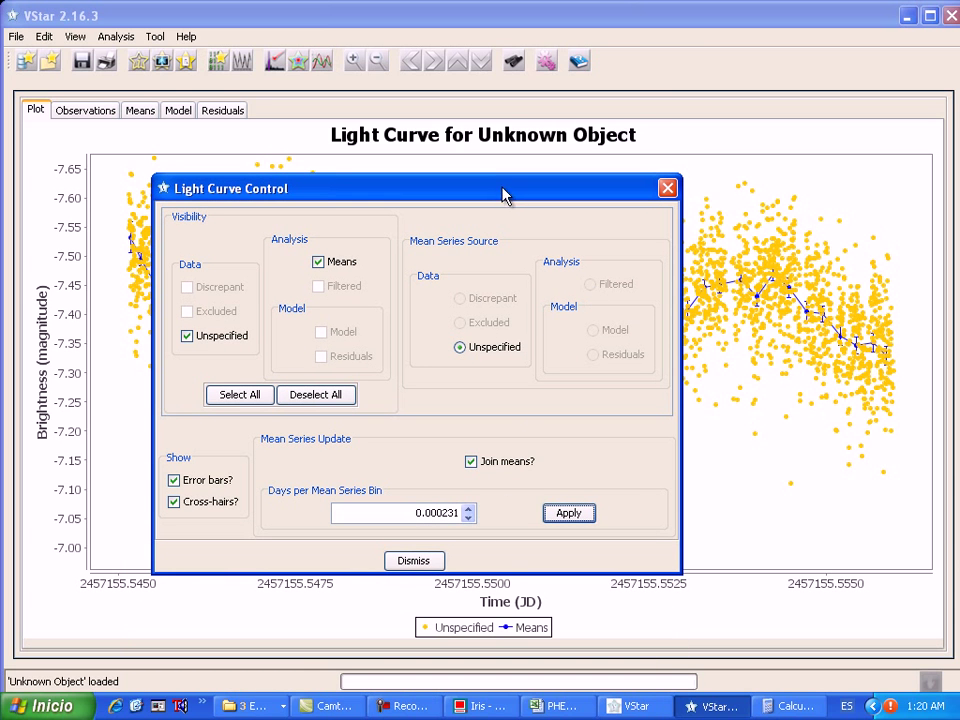
drag(505, 196, 526, 233)
click(428, 600)
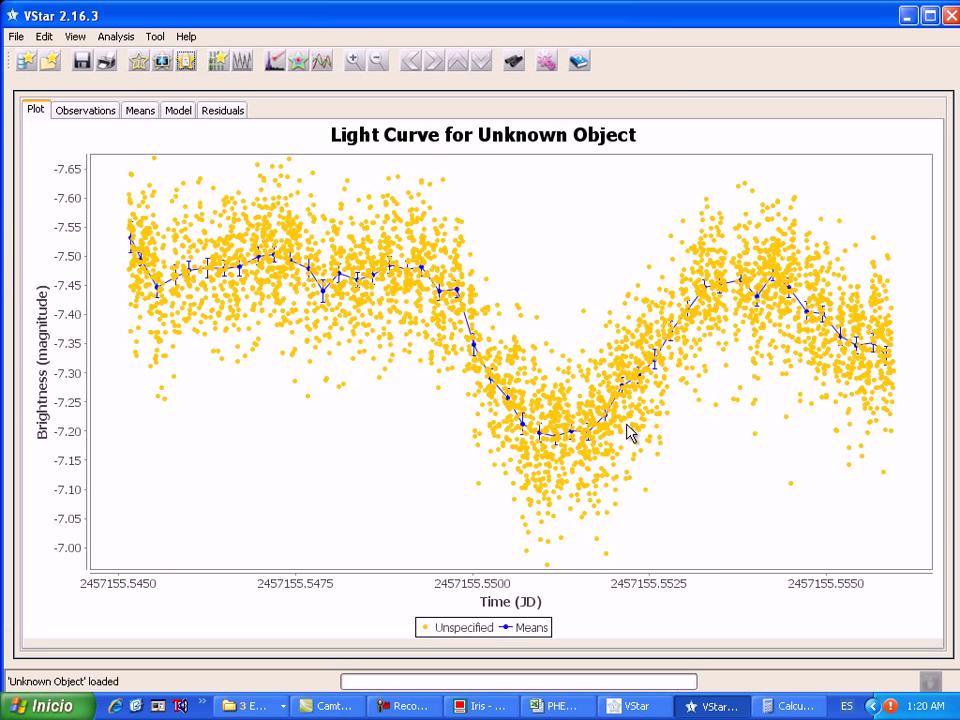
Step: Load evento azul entrelazado from the desktop as a new star from file and enlarge the brightness dip in its plot
click(15, 38)
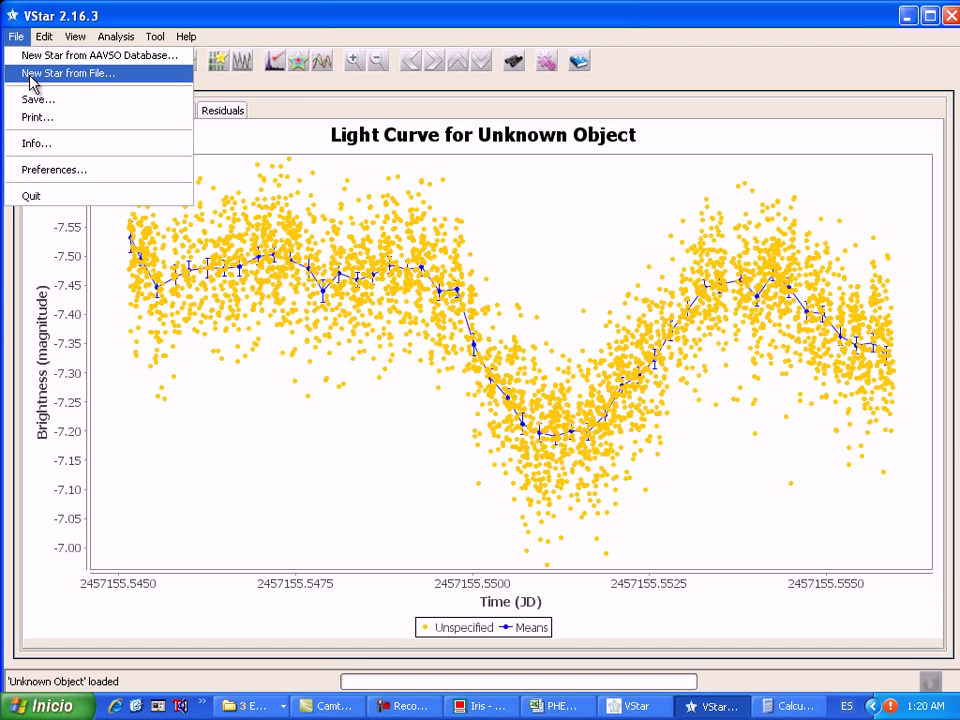
click(35, 76)
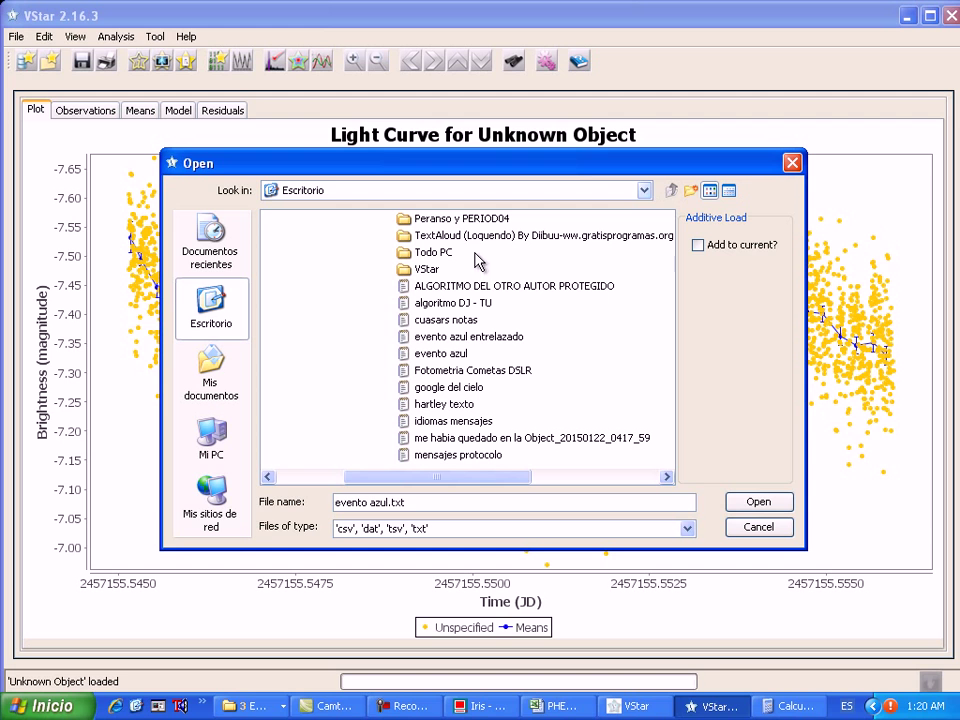
click(423, 340)
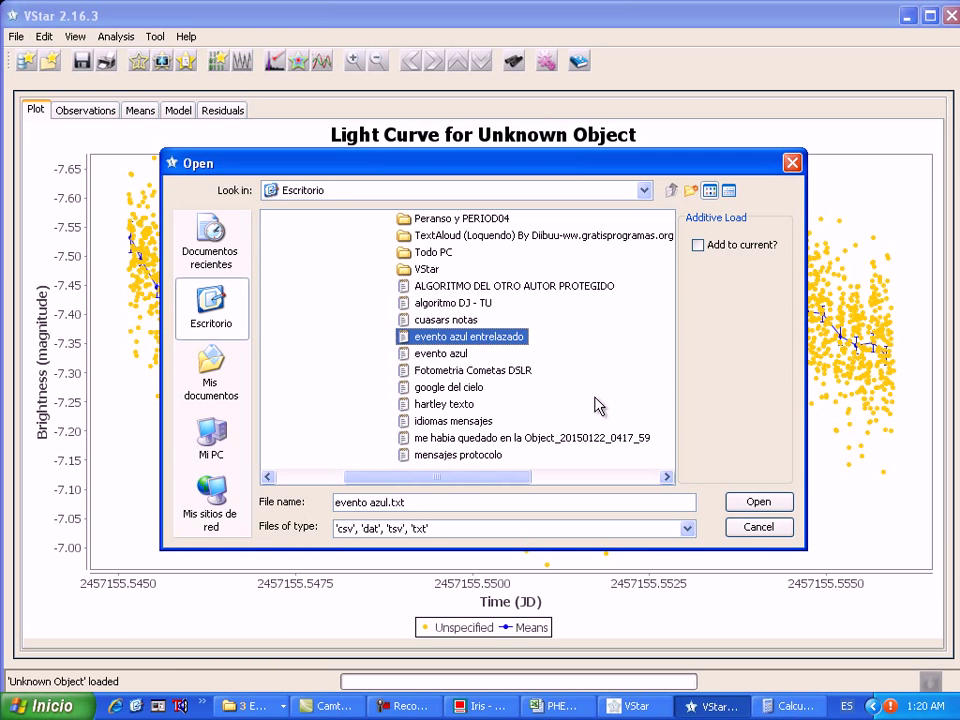
click(758, 502)
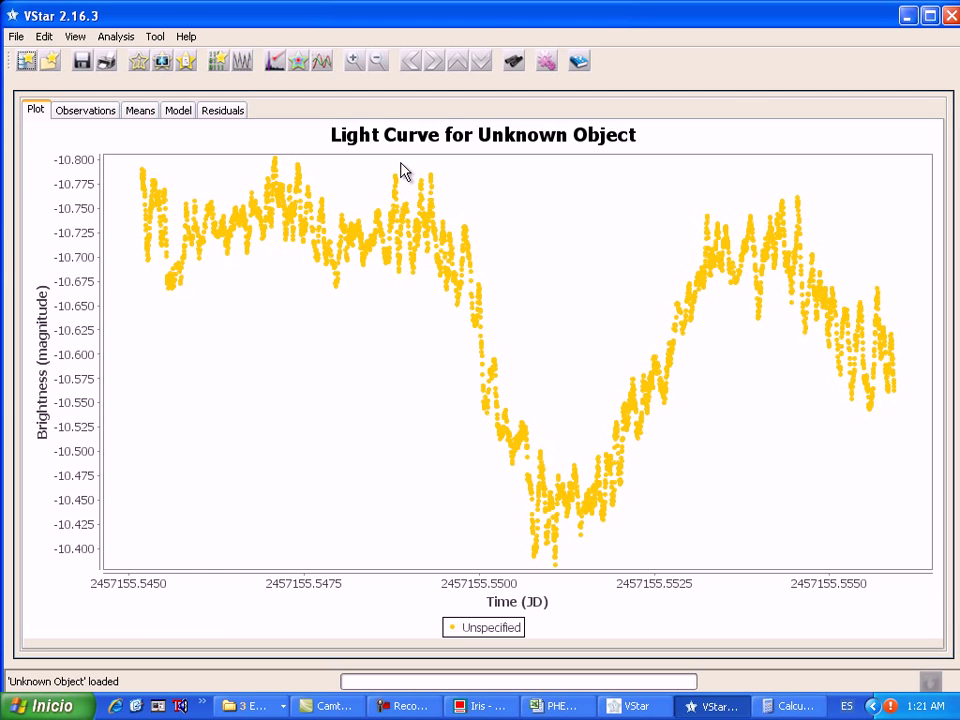
drag(379, 160, 761, 587)
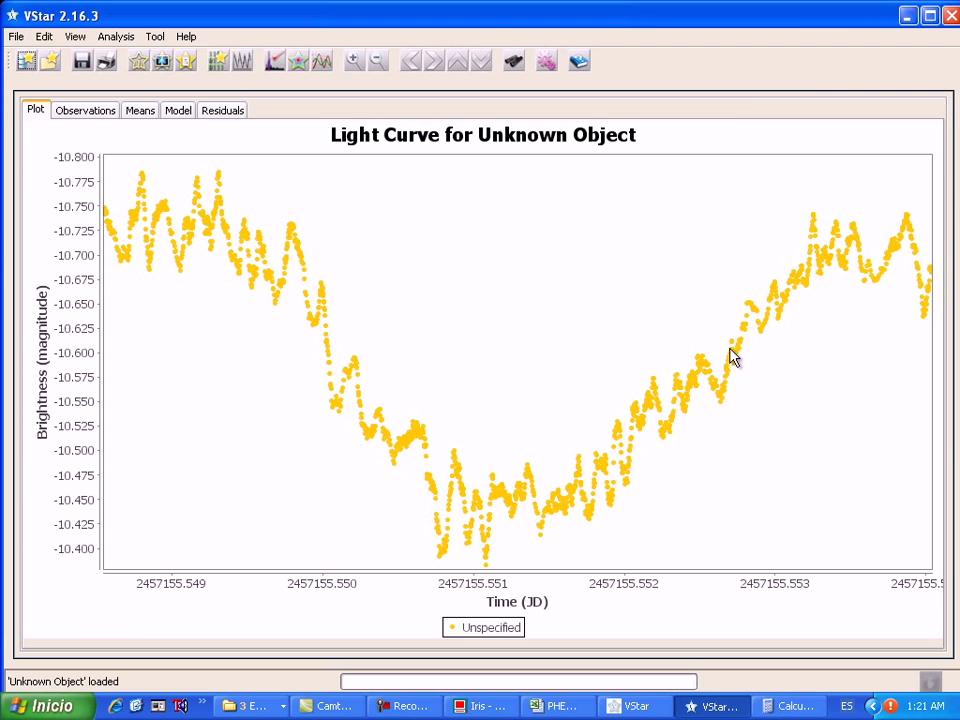
Step: Close VStar and launch AVE 2.51 from the desktop
click(951, 16)
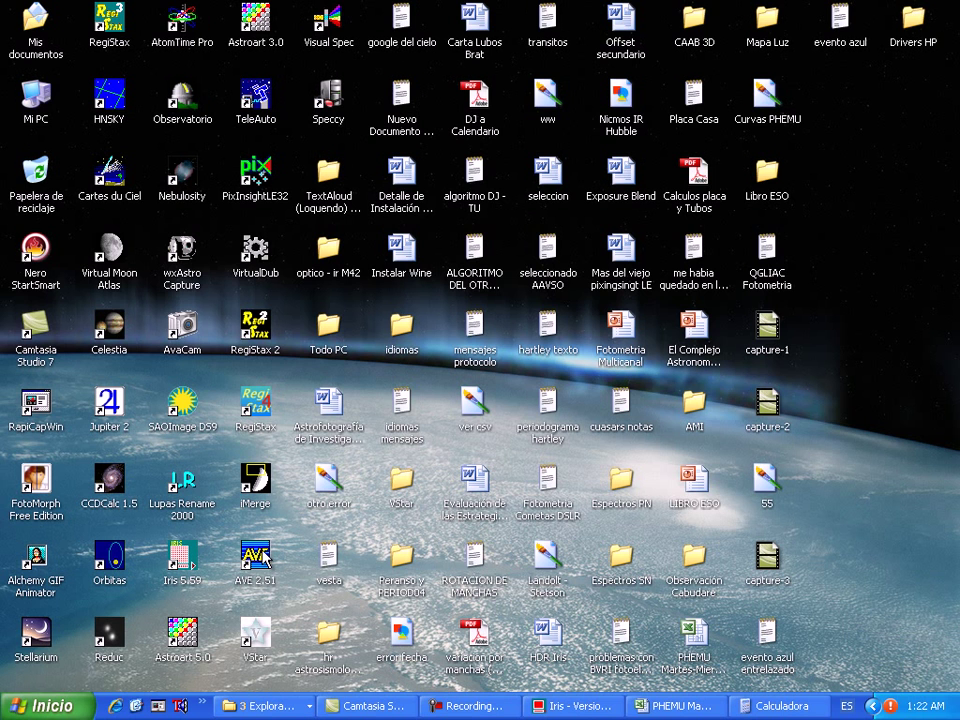
click(265, 557)
double_click(265, 557)
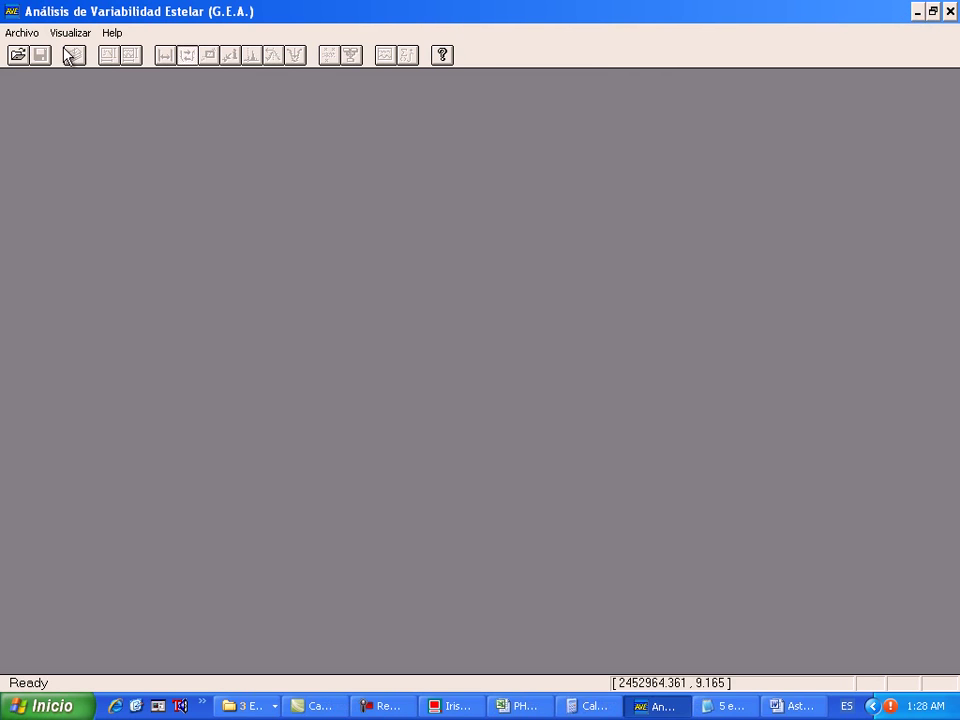
click(22, 33)
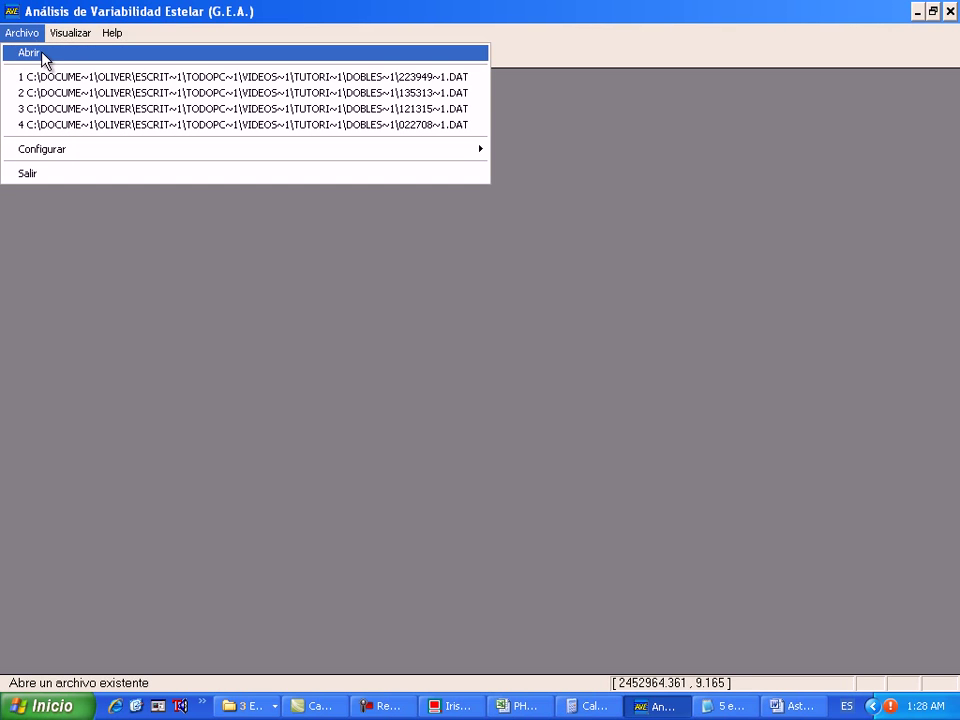
click(42, 54)
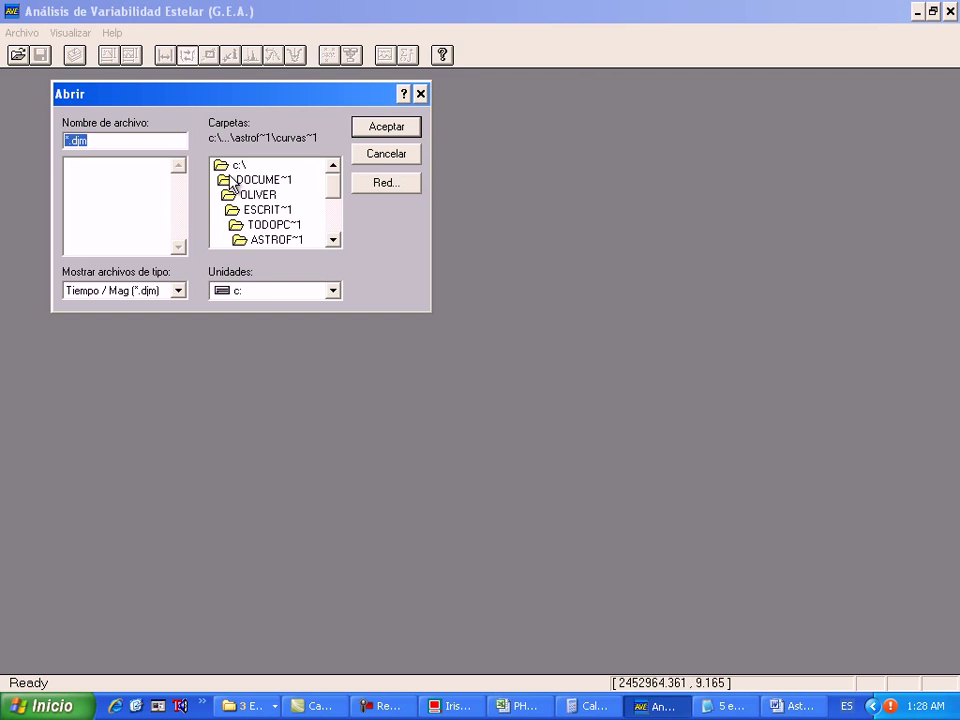
click(335, 206)
click(282, 224)
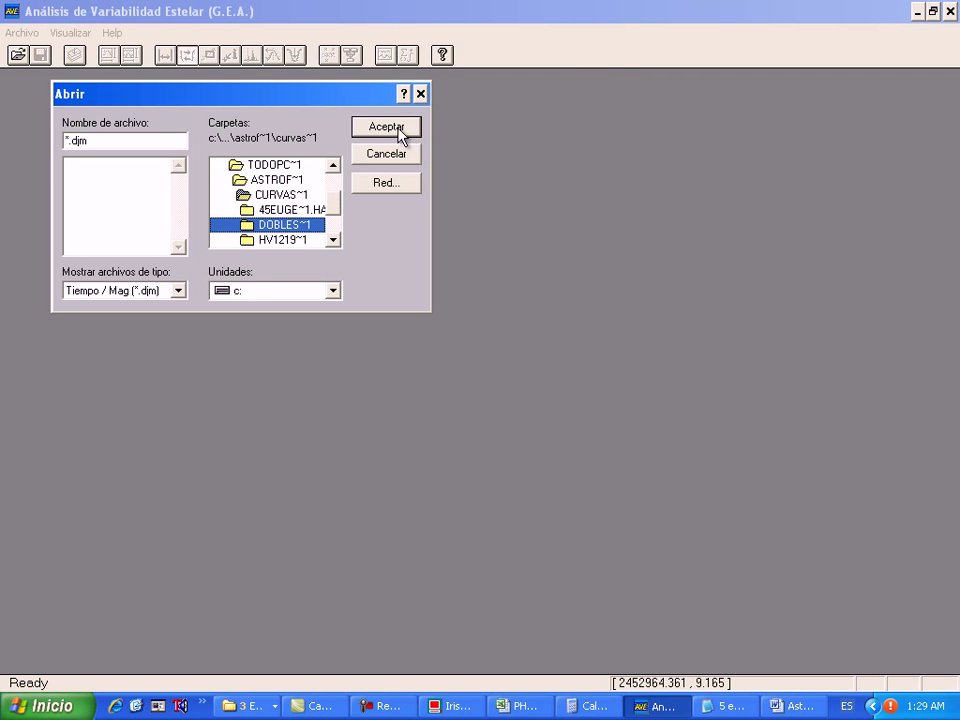
double_click(262, 224)
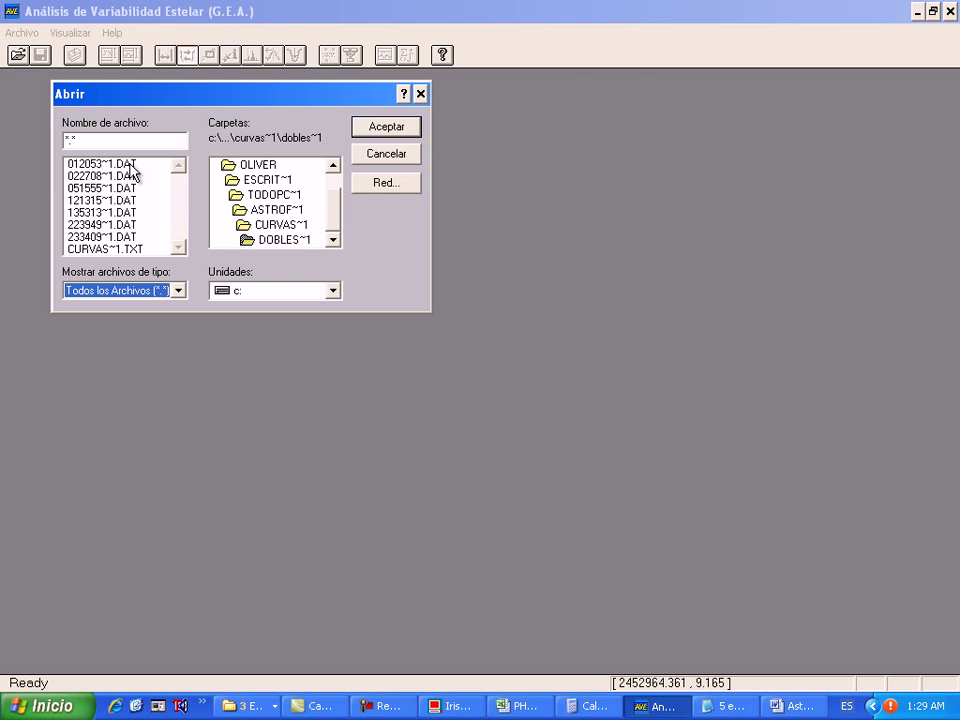
click(178, 290)
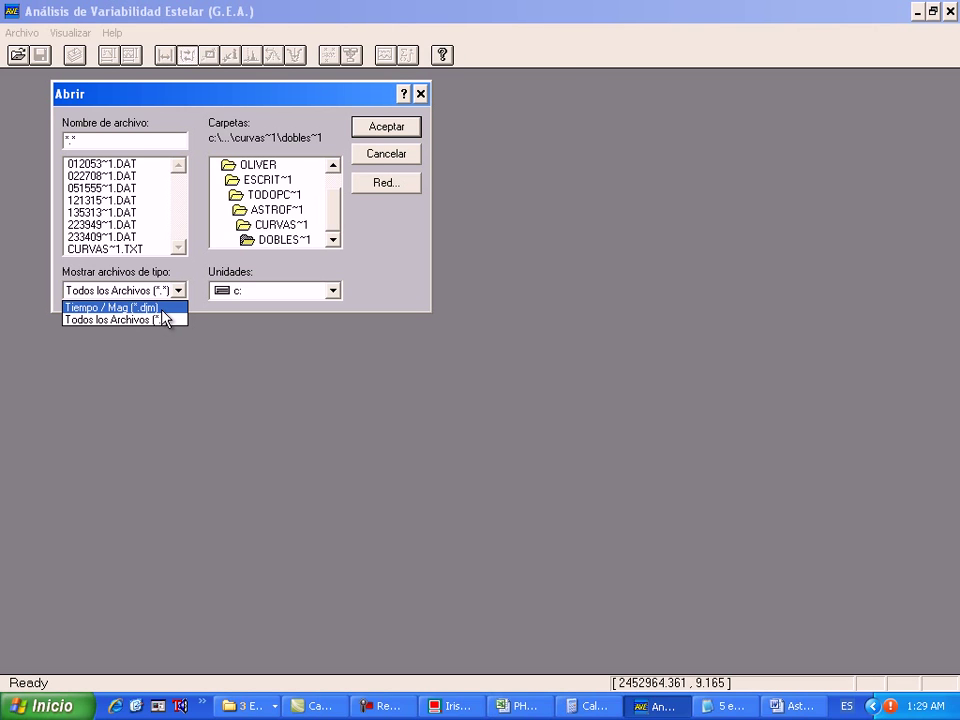
click(160, 308)
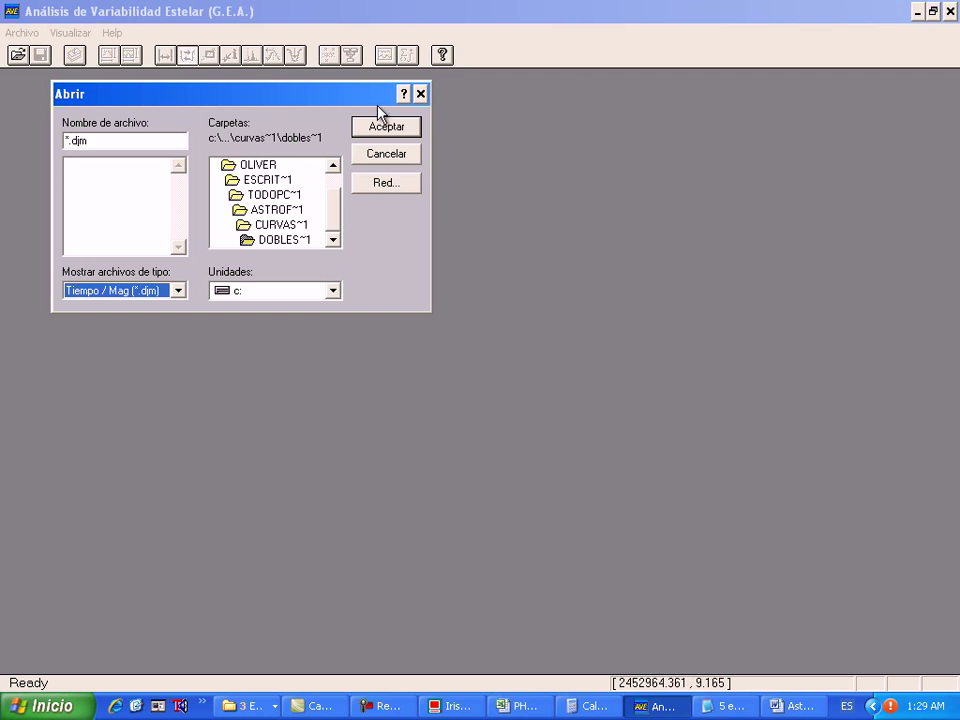
click(421, 94)
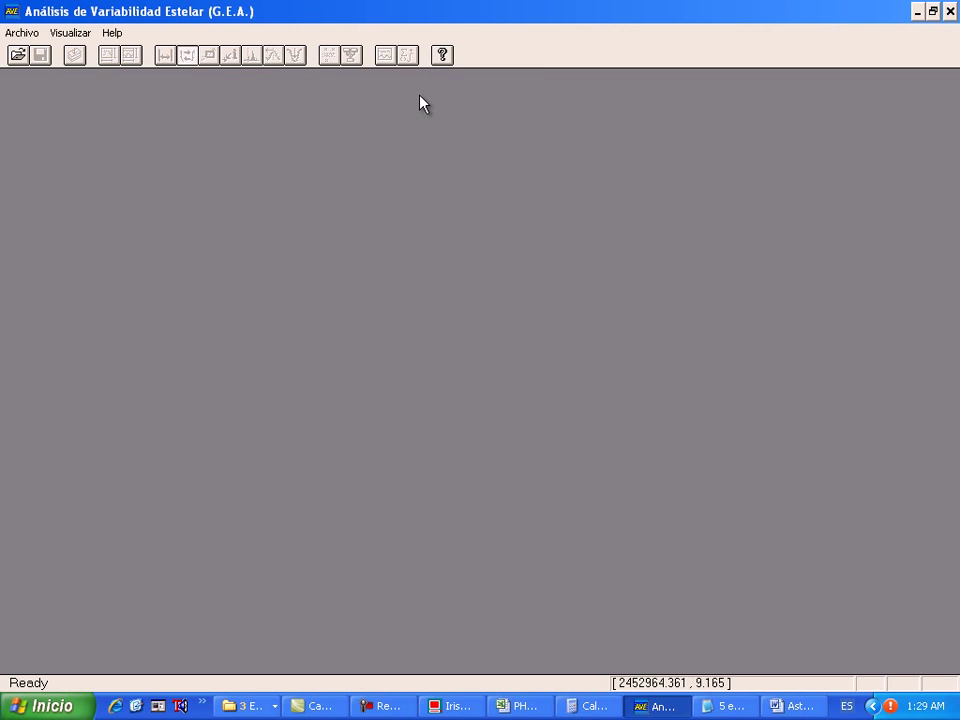
Step: Bring up the Dobles, CEP, y SR folder and select the 223949+583254-V data file
click(249, 697)
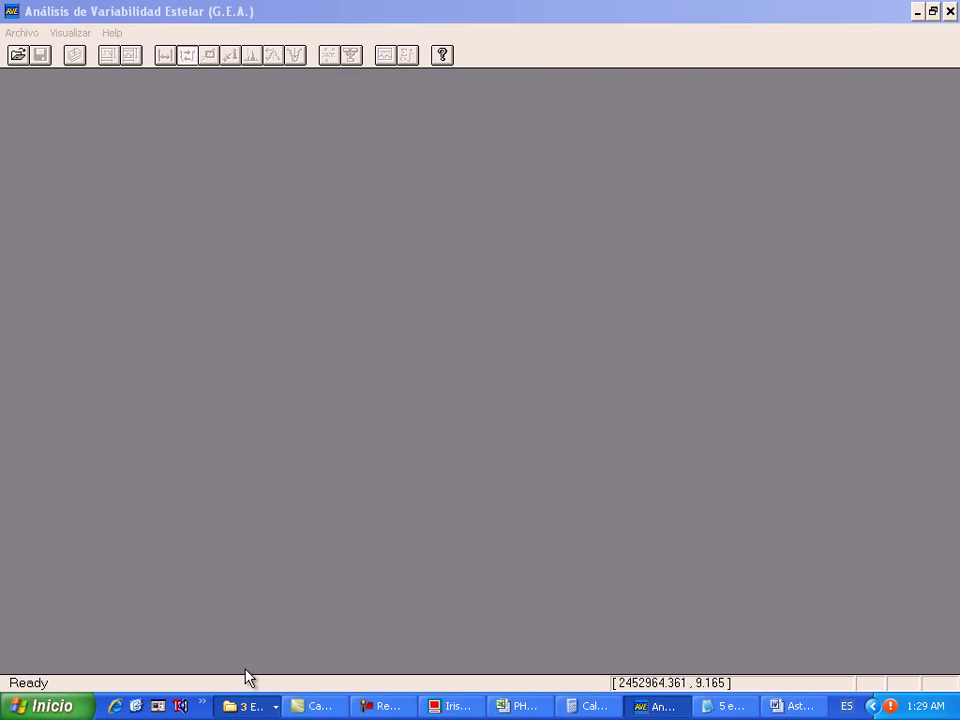
click(262, 655)
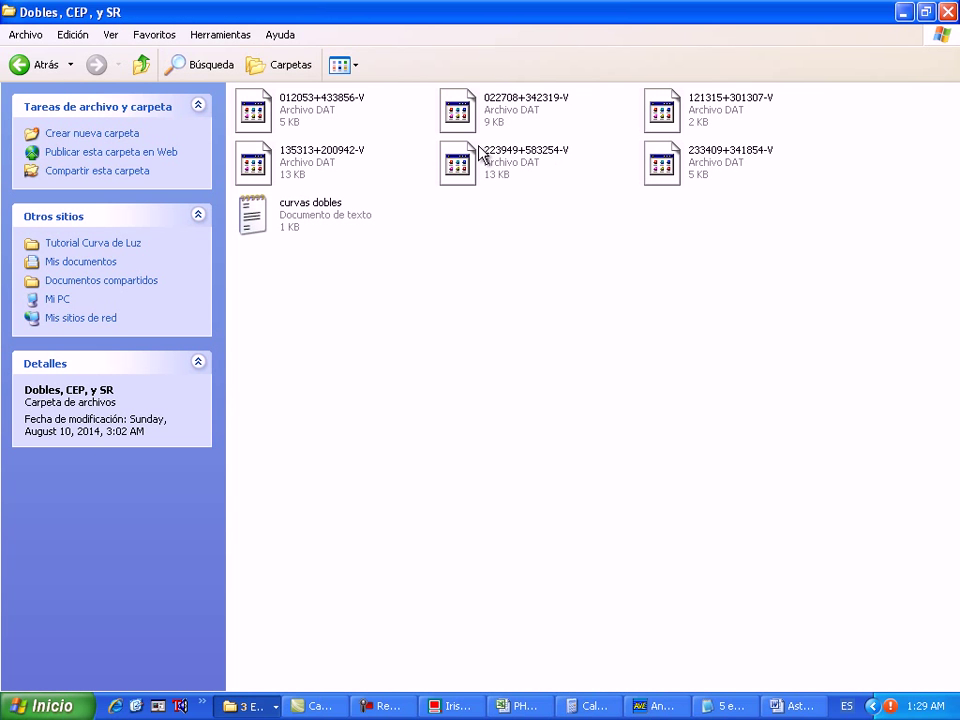
click(466, 180)
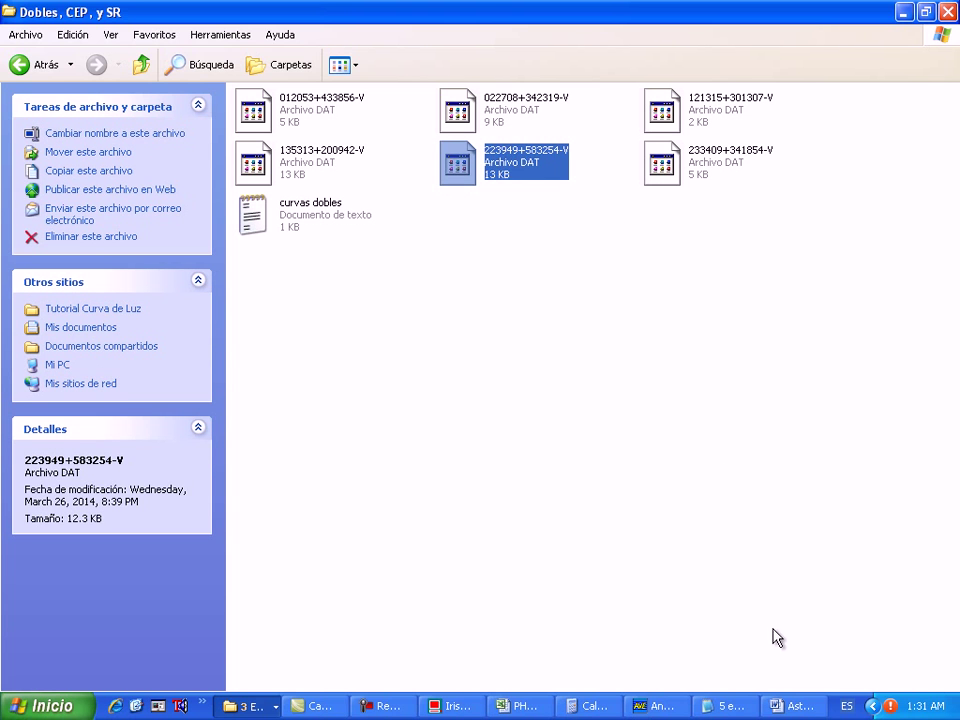
Step: Switch to the Word document and review the Binarias Eclipsantes section with its light curves of each binary type
click(797, 707)
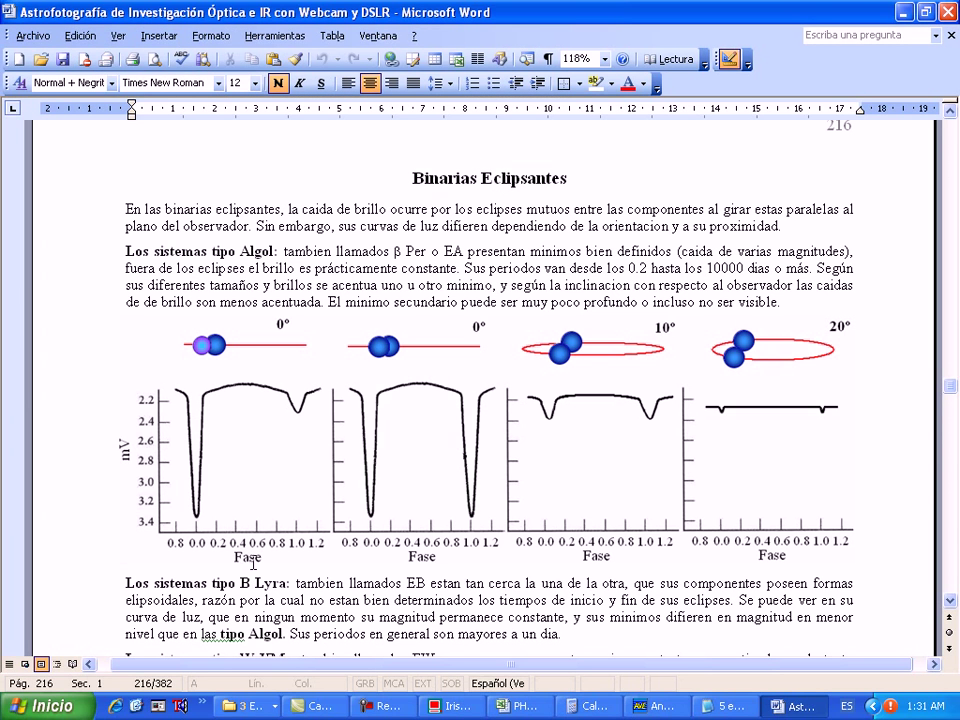
scroll(280, 629, down, 1)
scroll(280, 630, down, 2)
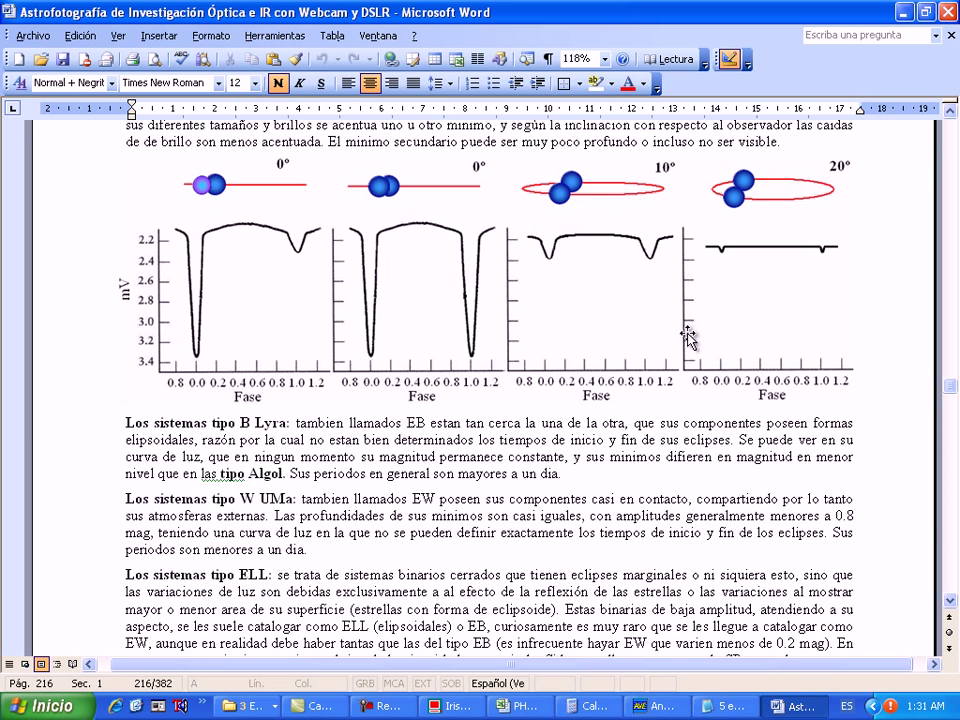
scroll(600, 375, down, 5)
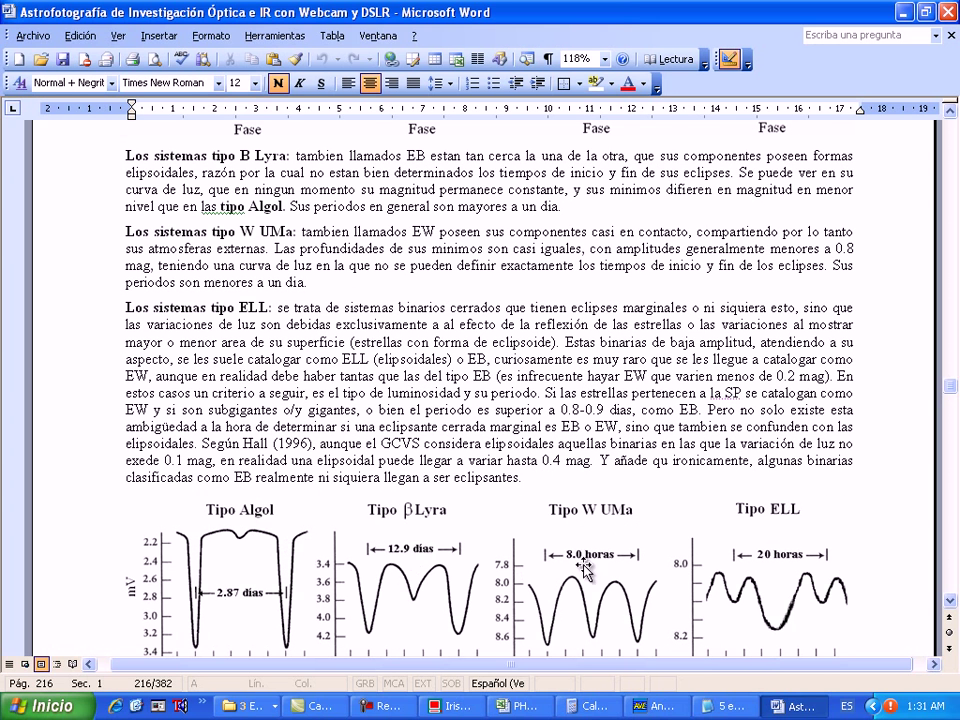
scroll(815, 568, up, 6)
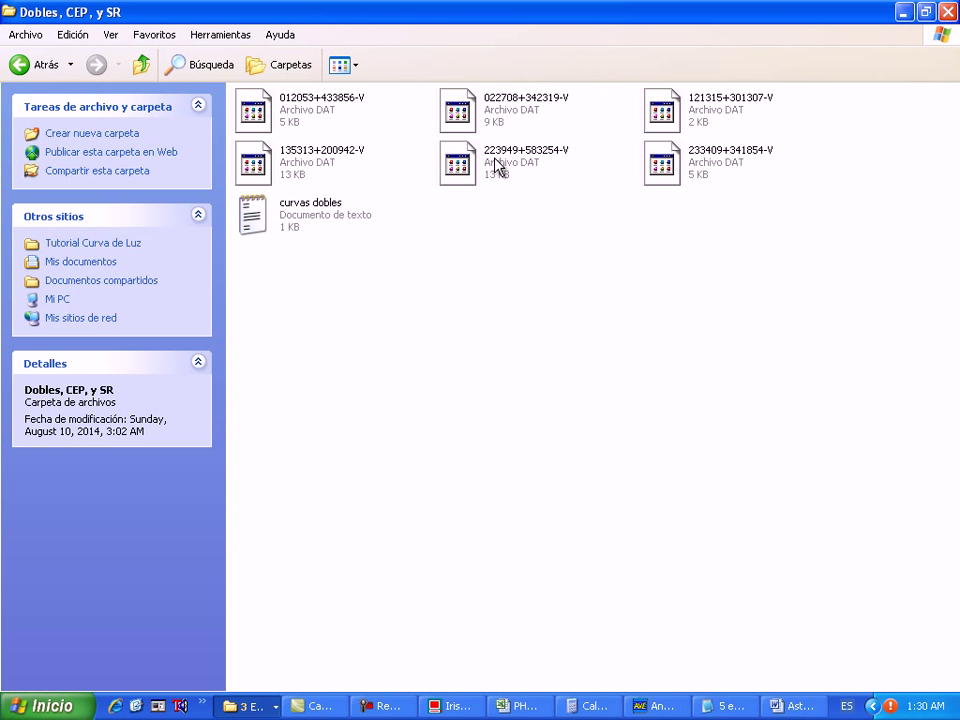
Step: Load the 223949+583254-V data file from the Dobles, CEP, y SR folder into AVE and reposition its plot window
drag(495, 162, 506, 249)
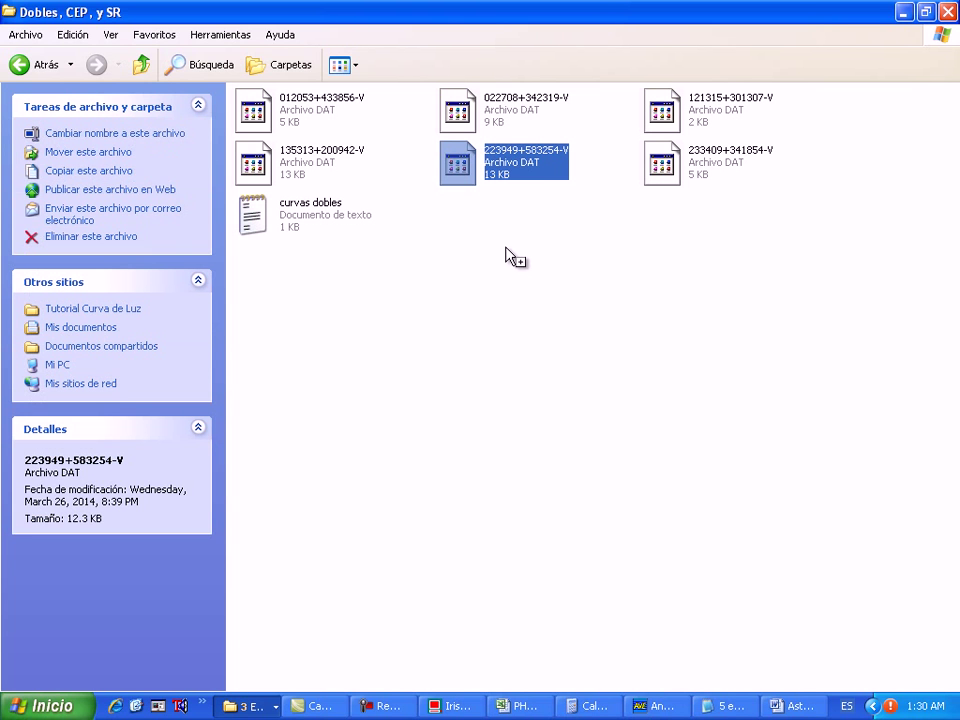
drag(543, 347, 531, 386)
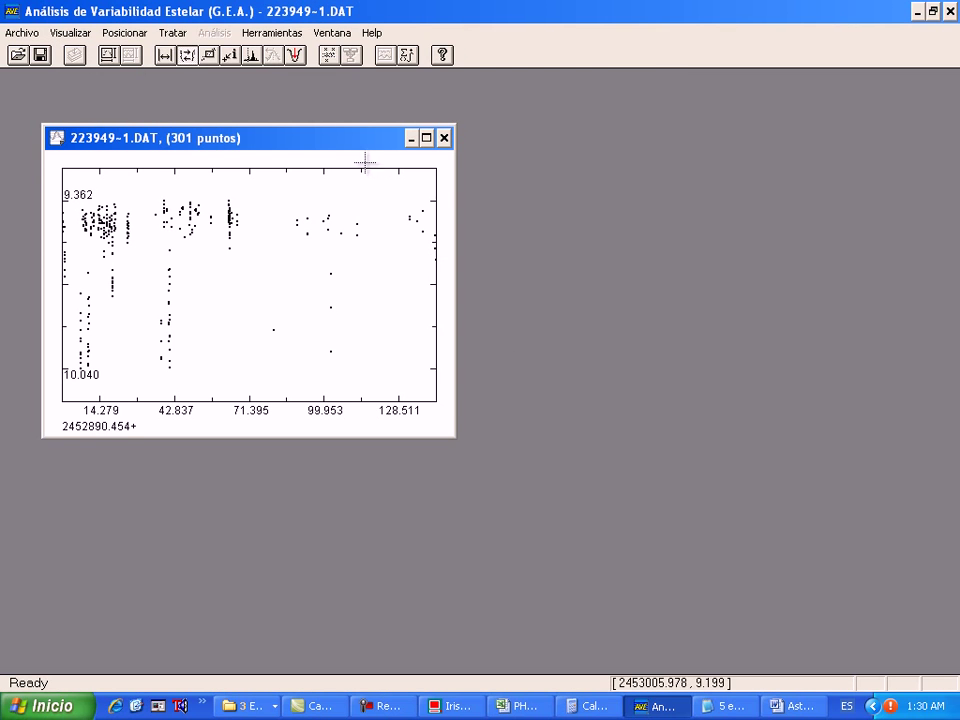
drag(360, 148, 395, 150)
Step: Set the plot's Eje X dimension to 12000 in the graph style and widen the plot window across the workspace
click(72, 33)
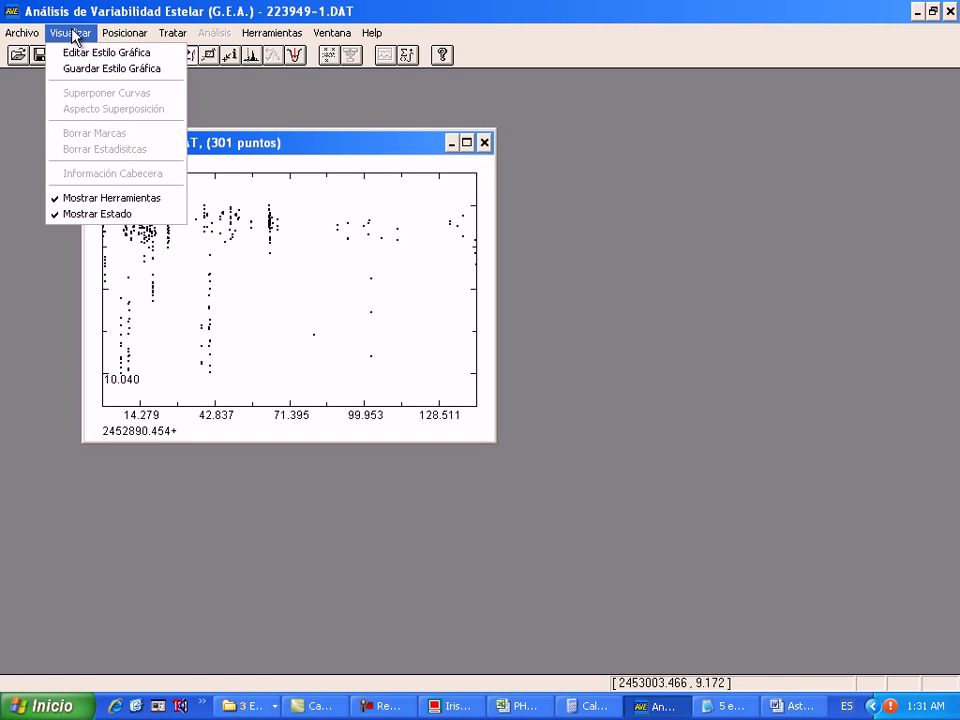
click(80, 54)
drag(440, 228, 557, 366)
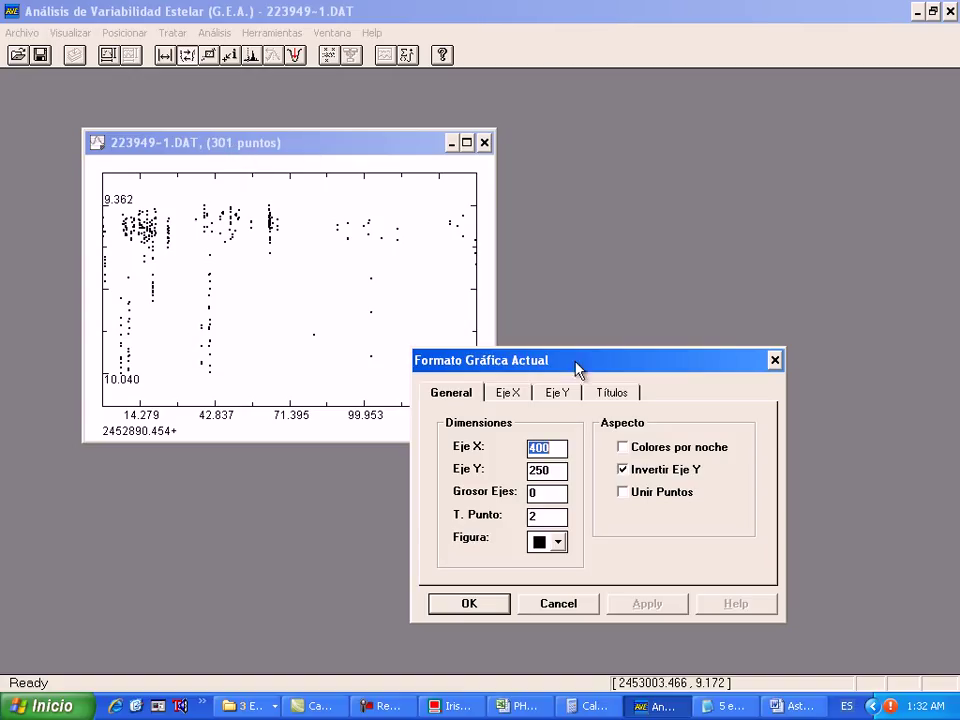
drag(579, 364, 646, 340)
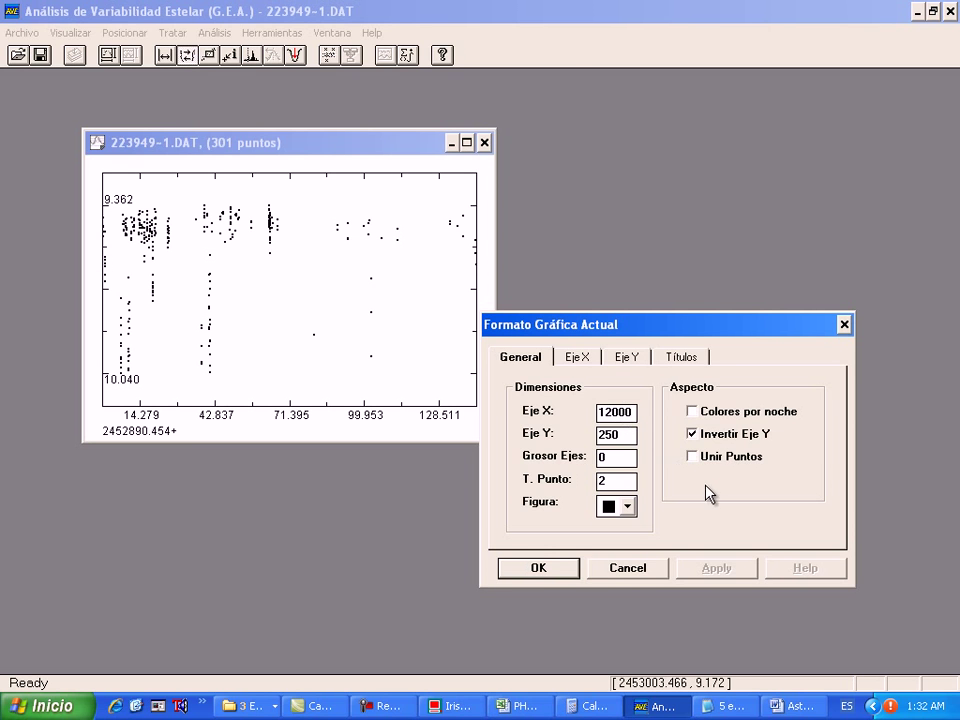
click(549, 573)
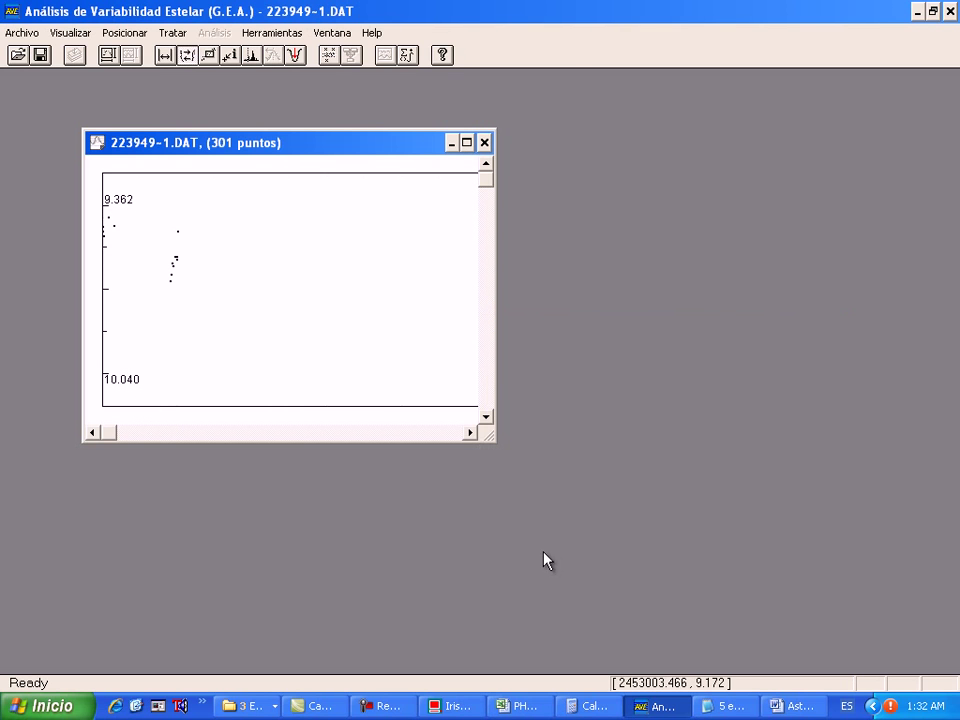
drag(495, 356, 886, 354)
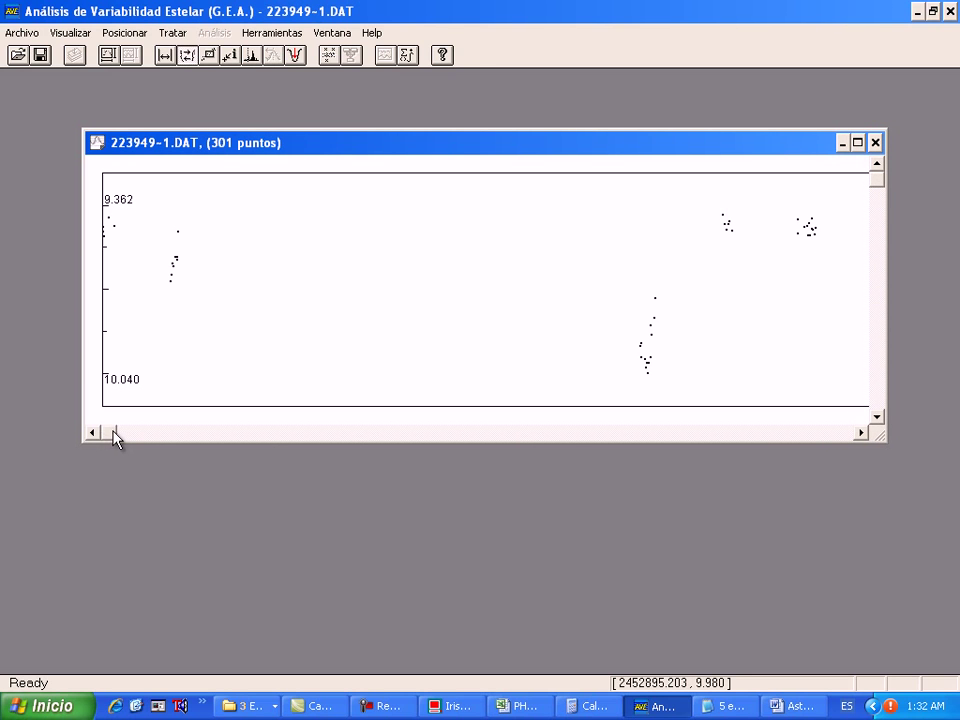
Step: Activate Análisis Mínimos and mark the initial and final points on either side of the brightness dip just before 14.279
drag(115, 437, 516, 214)
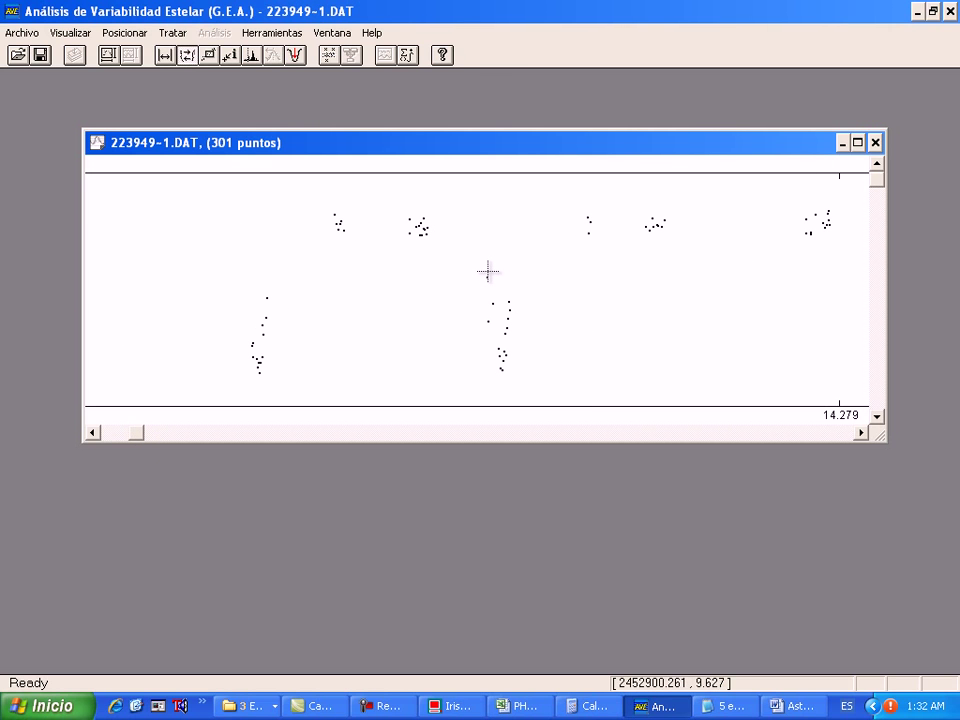
click(297, 38)
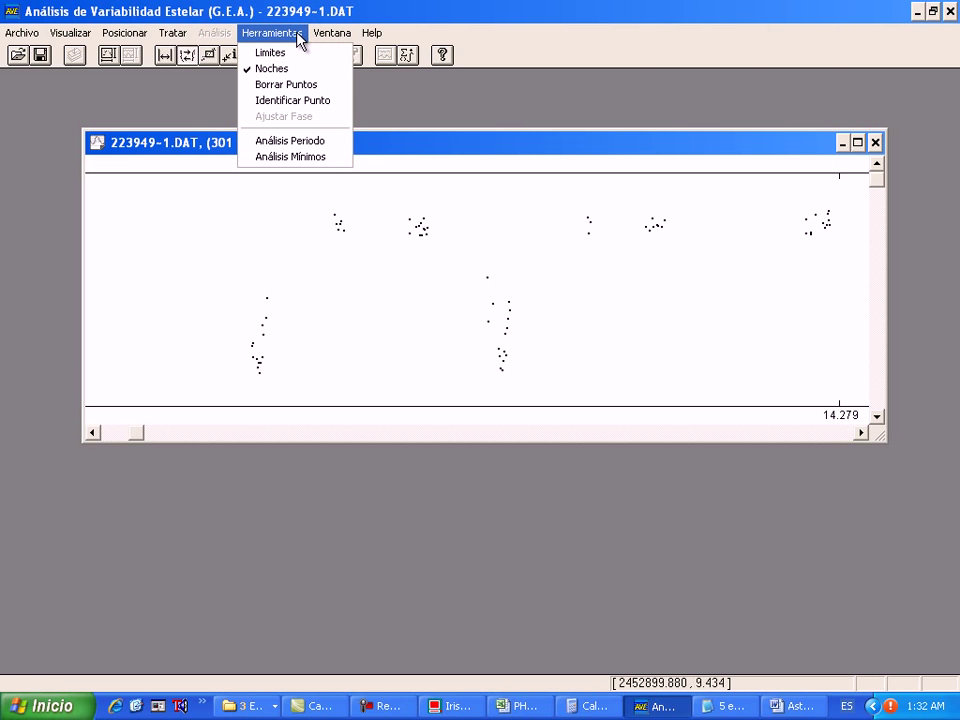
click(300, 157)
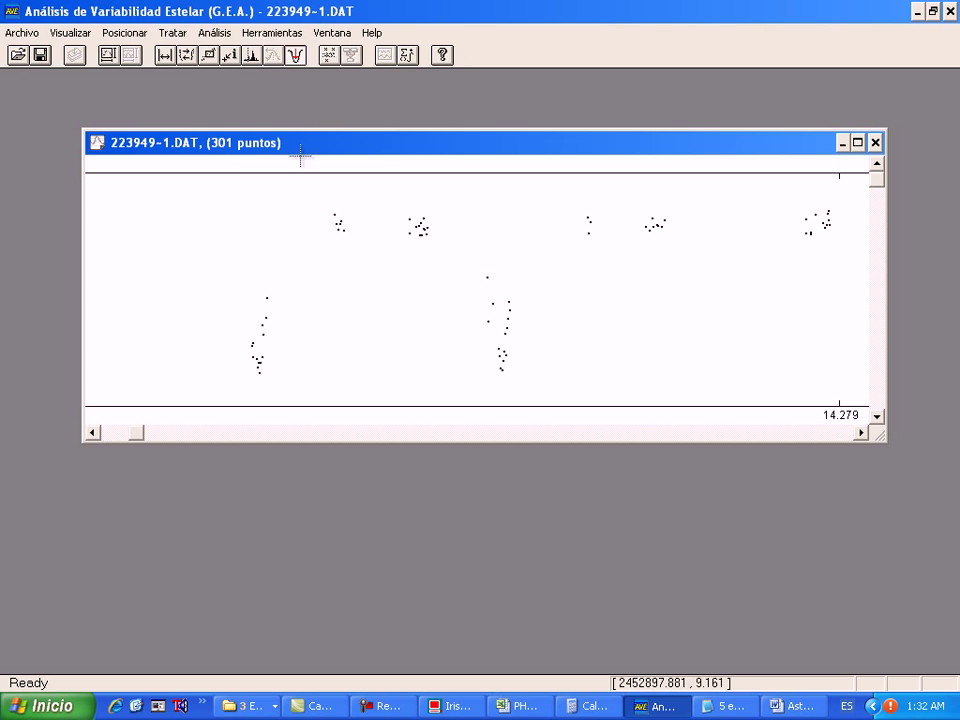
click(292, 36)
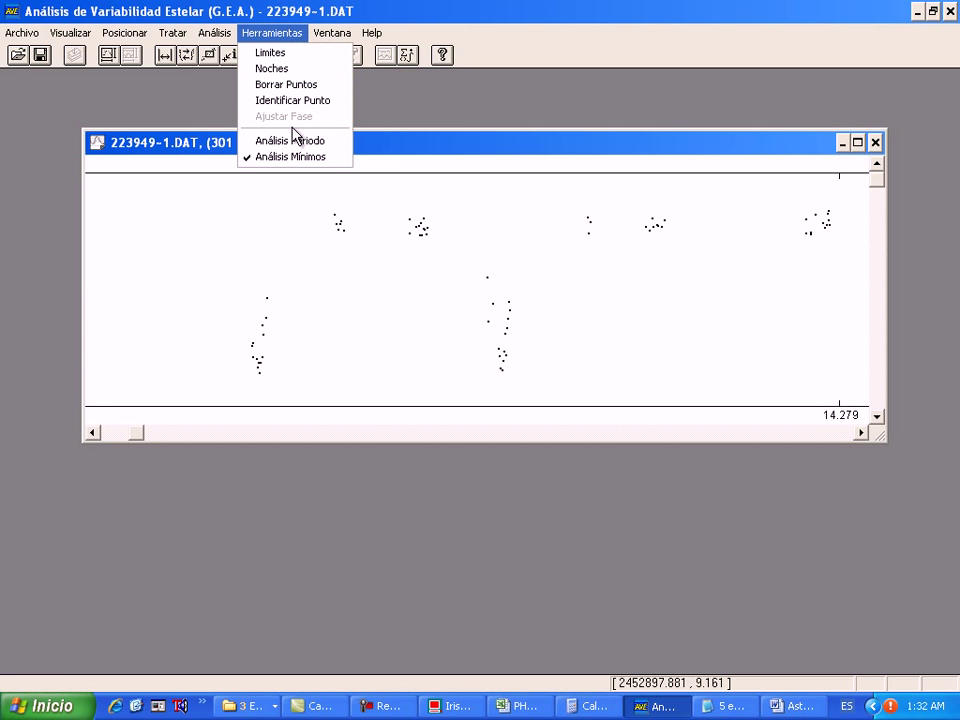
click(458, 146)
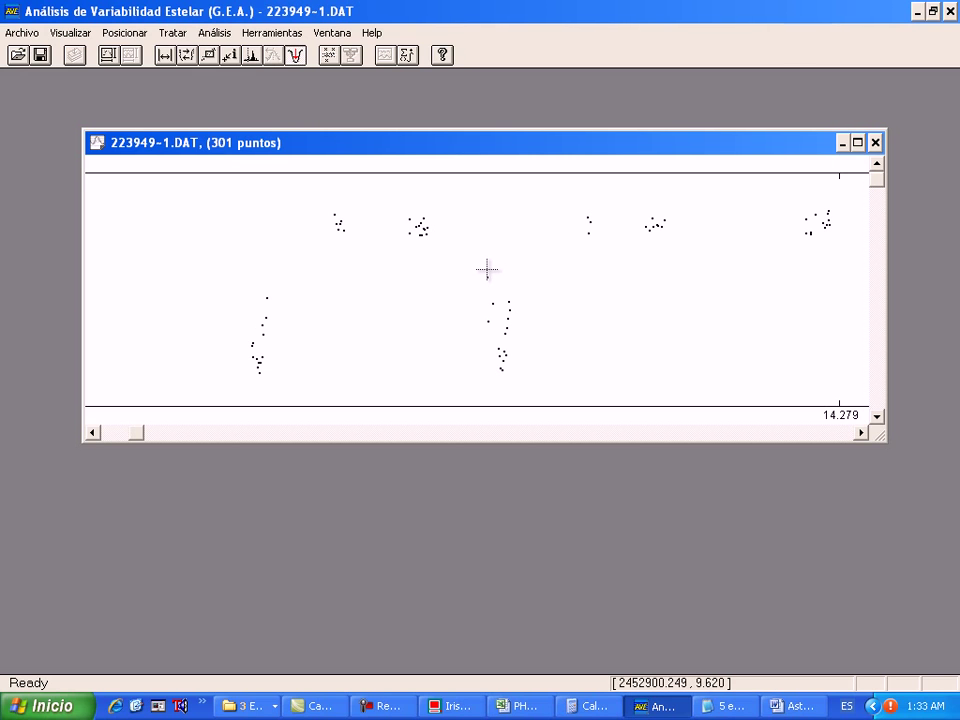
right_click(487, 270)
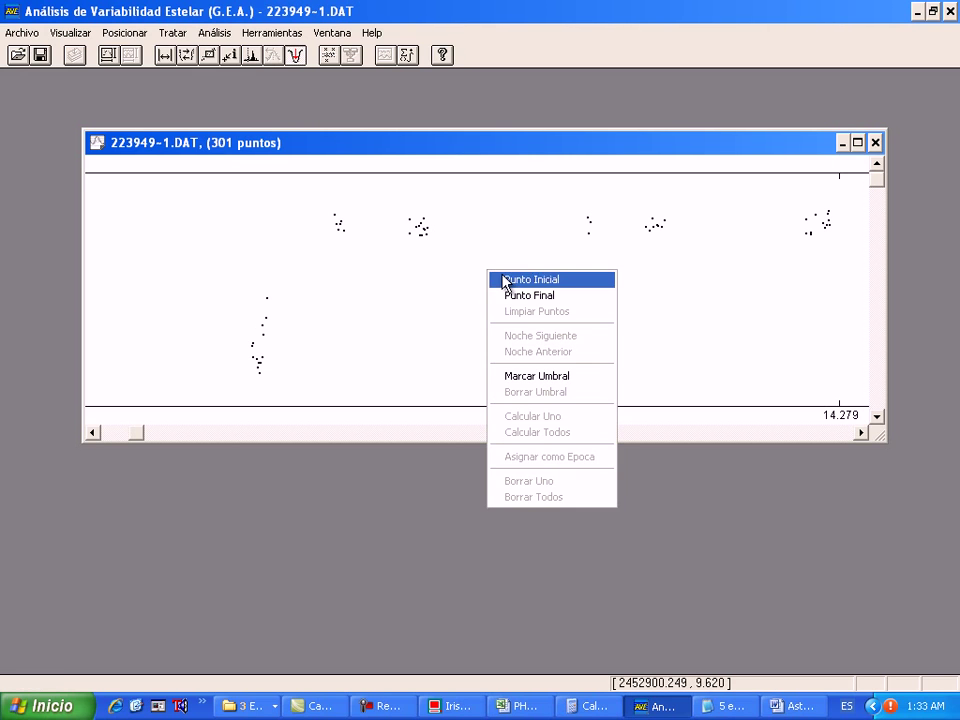
click(545, 283)
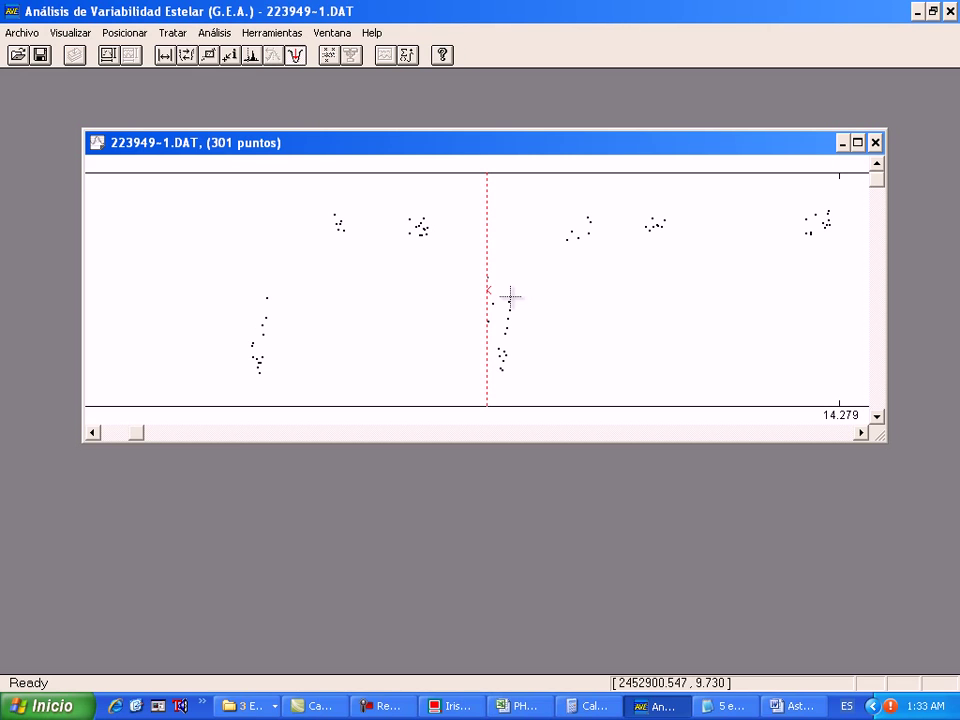
right_click(510, 296)
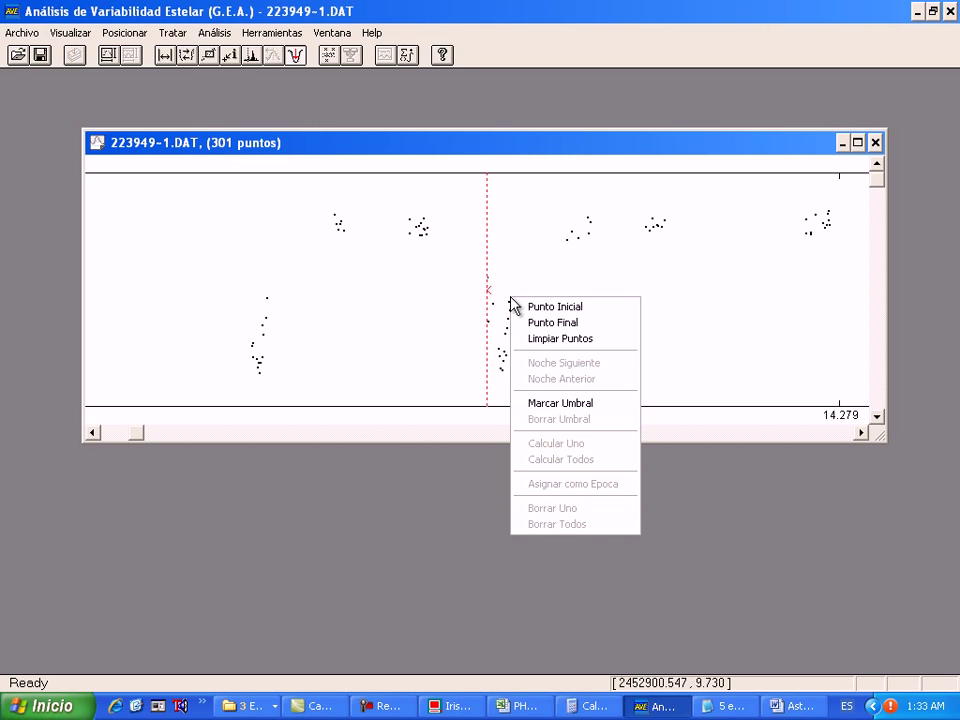
click(570, 324)
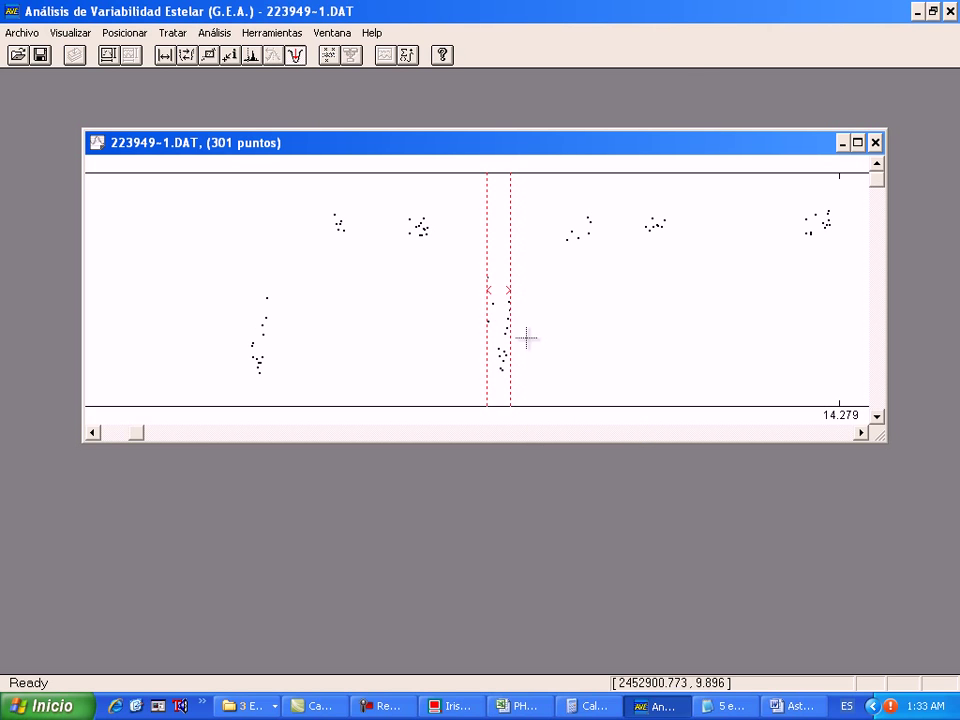
Step: Calculate the single minimum between the marked points and move the result message clear of the dip
right_click(501, 308)
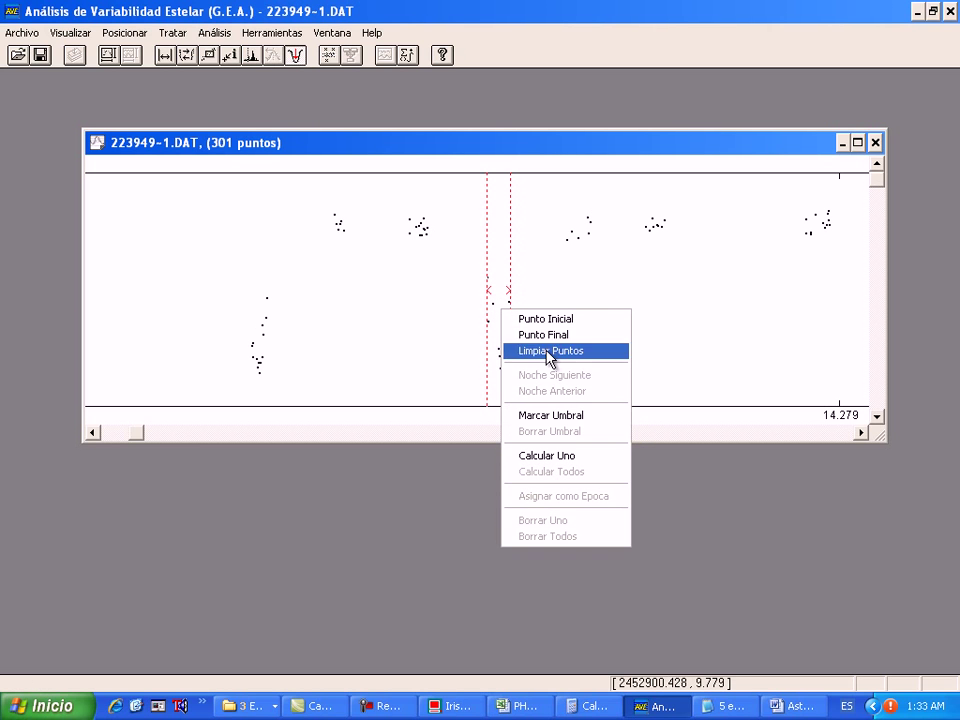
click(550, 447)
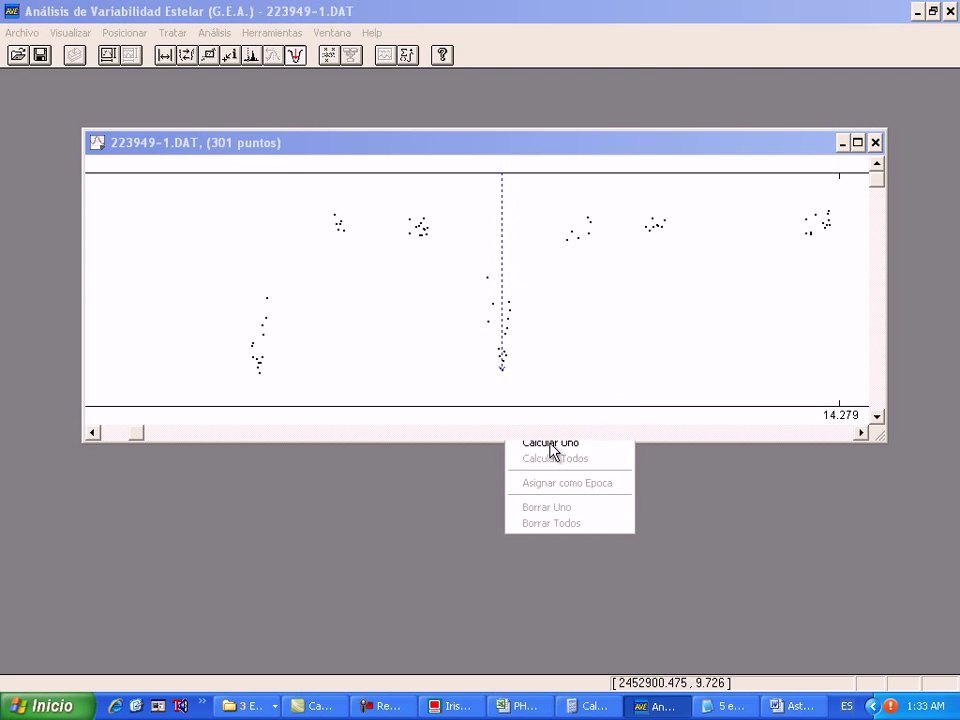
drag(527, 337, 720, 348)
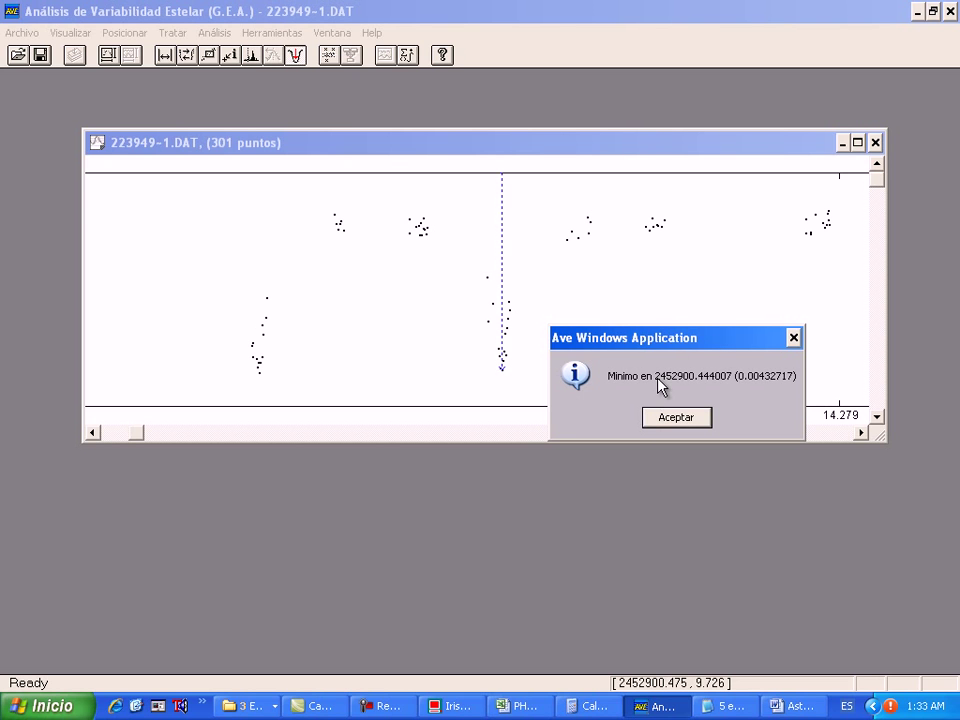
drag(681, 347, 686, 396)
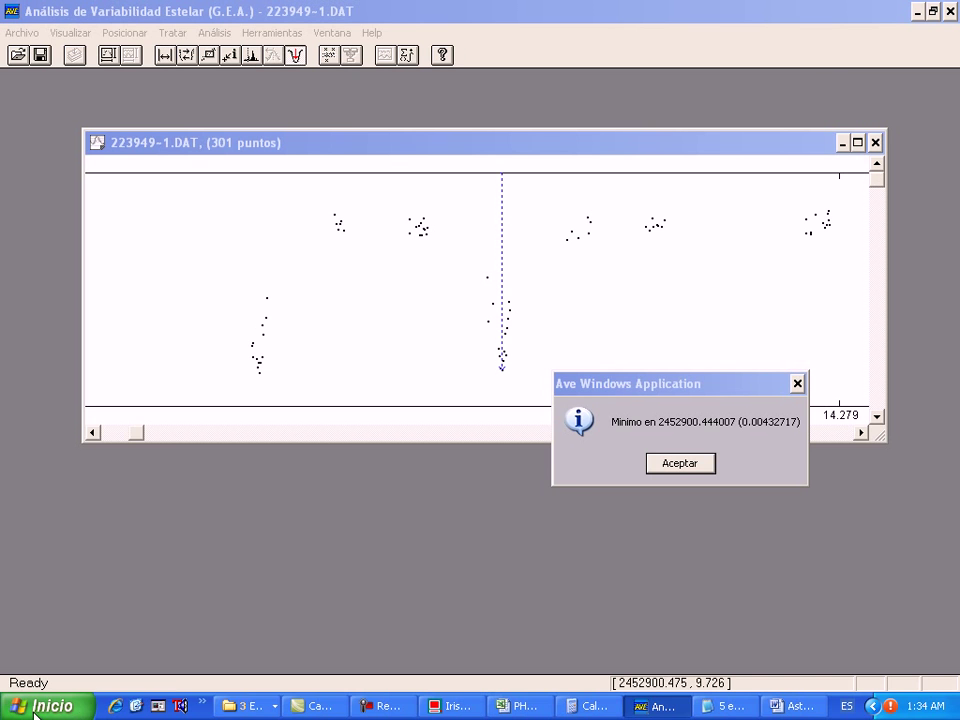
Step: Open a new blank Excel workbook, shrink its window and place it beside AVE's minimum result message
click(71, 712)
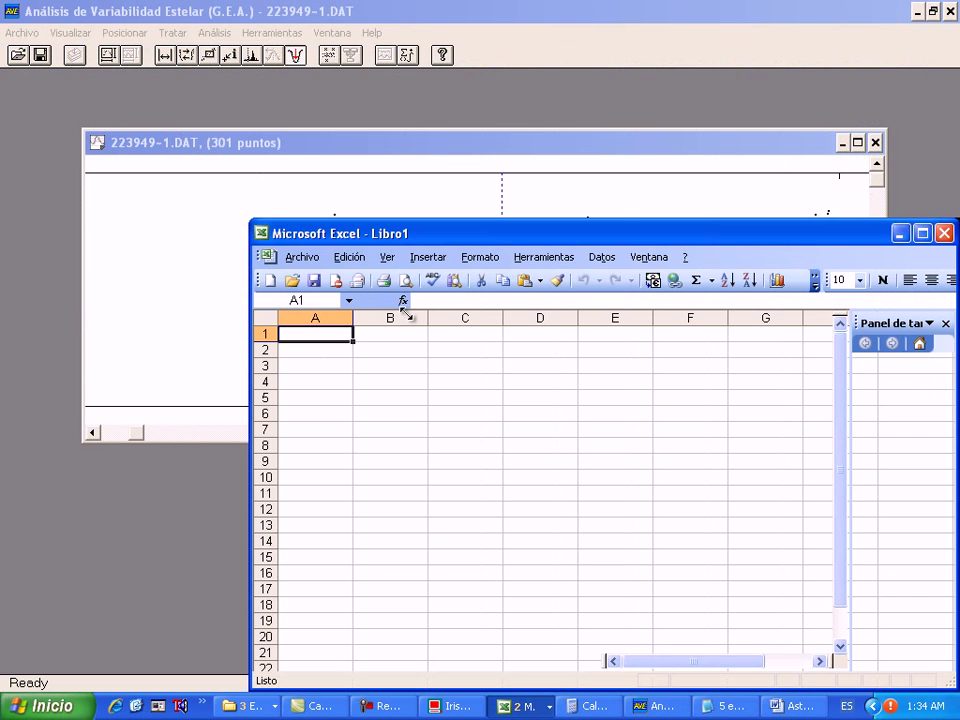
drag(405, 313, 444, 319)
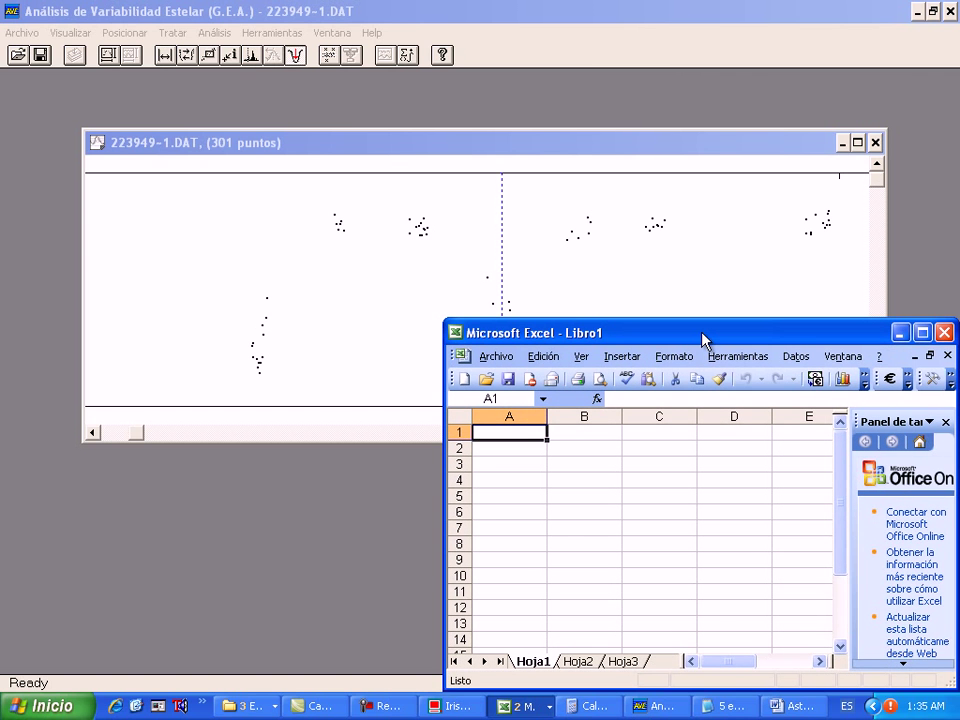
drag(704, 340, 311, 254)
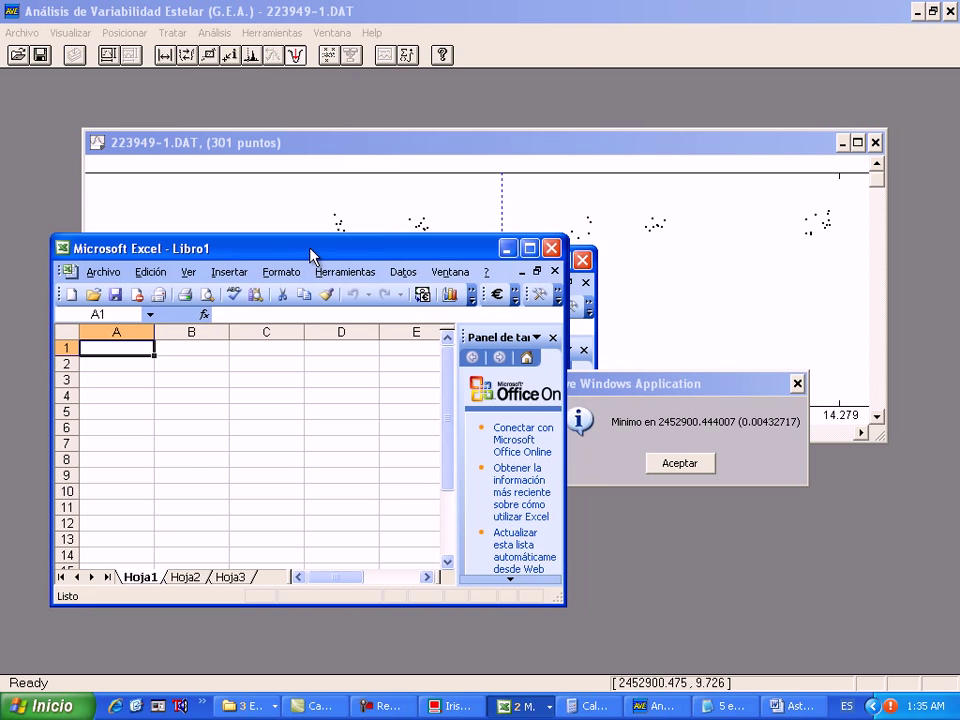
Step: Widen column A and enter the minimum 2452900.444007 in A2 with its error 0.00432717 in B2
drag(154, 332, 197, 333)
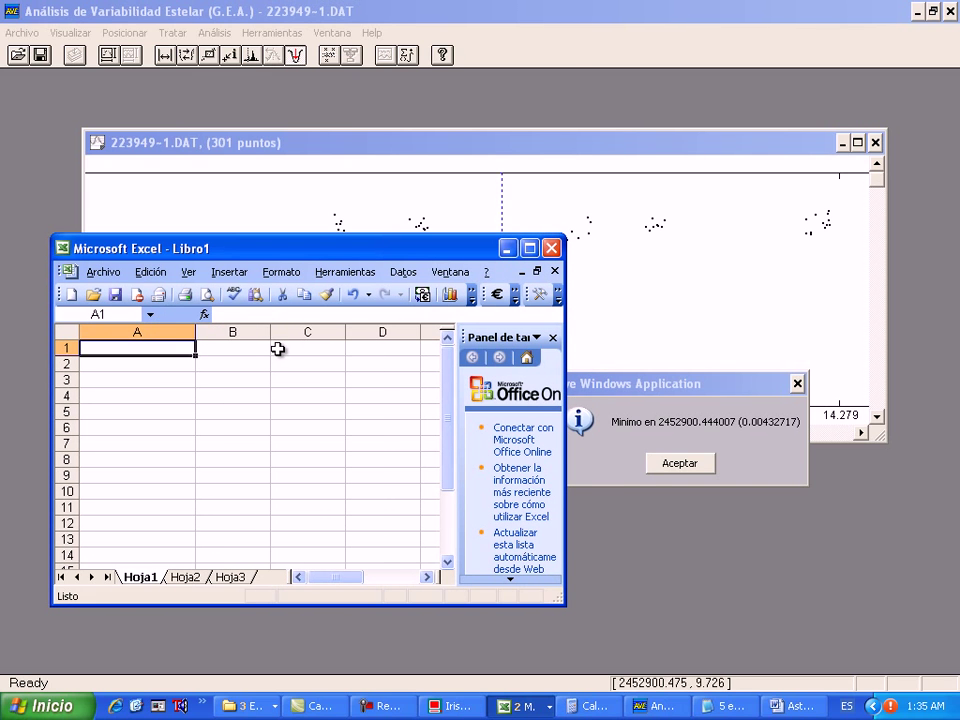
click(238, 347)
click(130, 362)
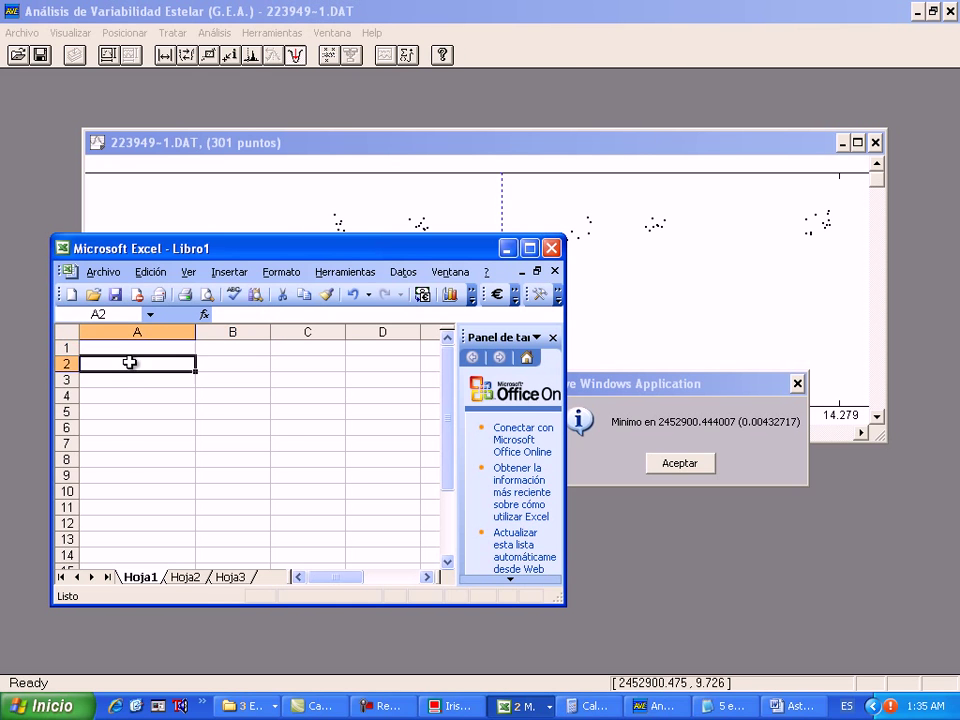
click(167, 363)
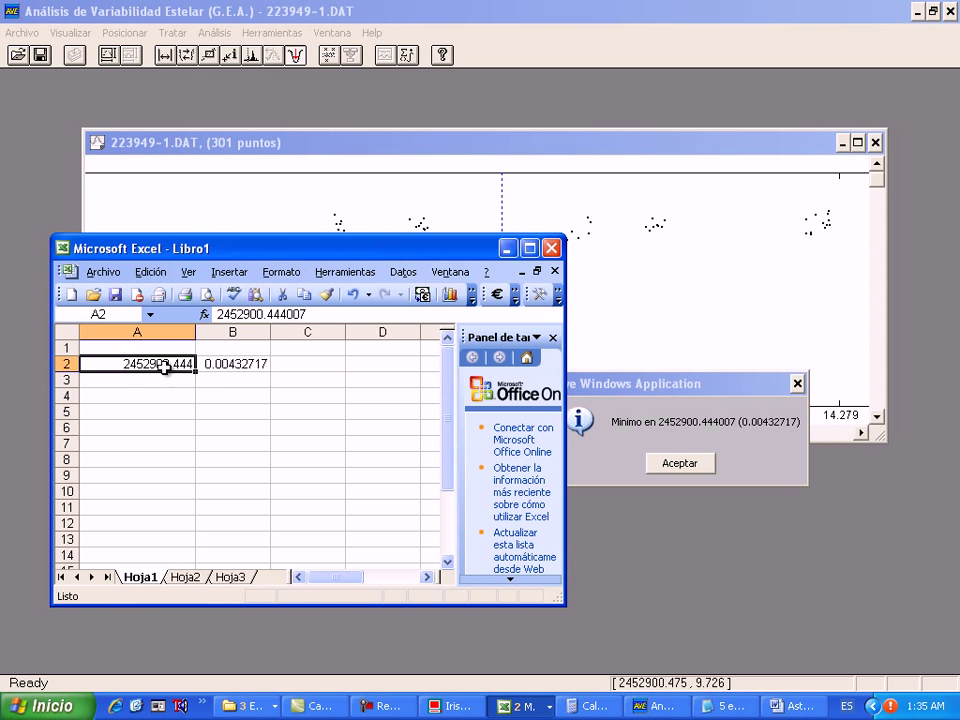
Step: Format cells A2 to A7 as Número with 10 decimal places and widen column A to fit the value
drag(167, 362, 167, 446)
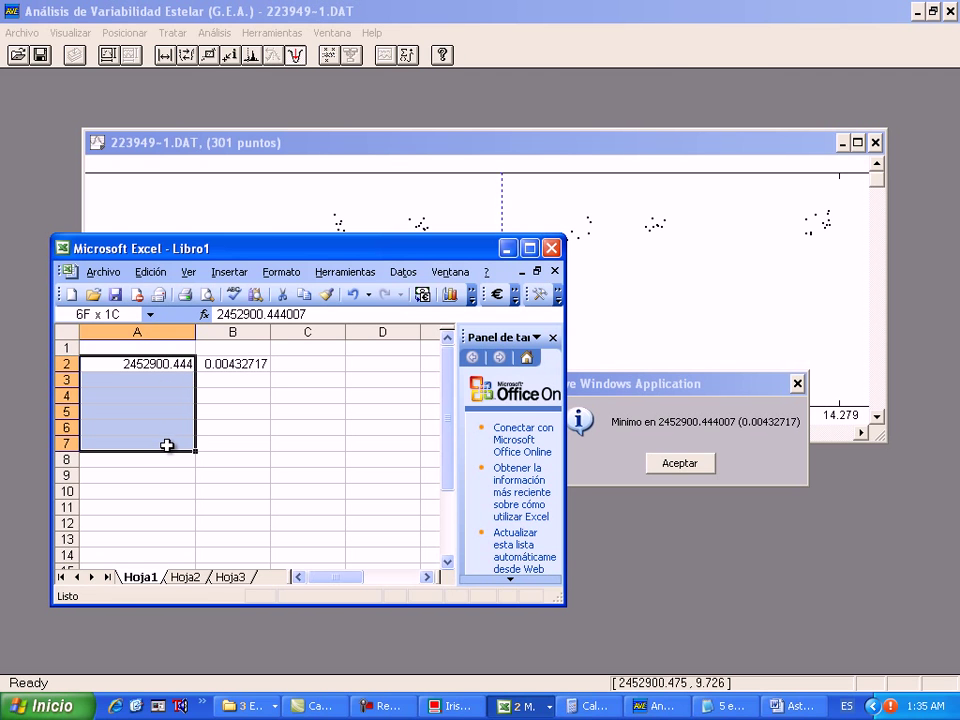
click(285, 272)
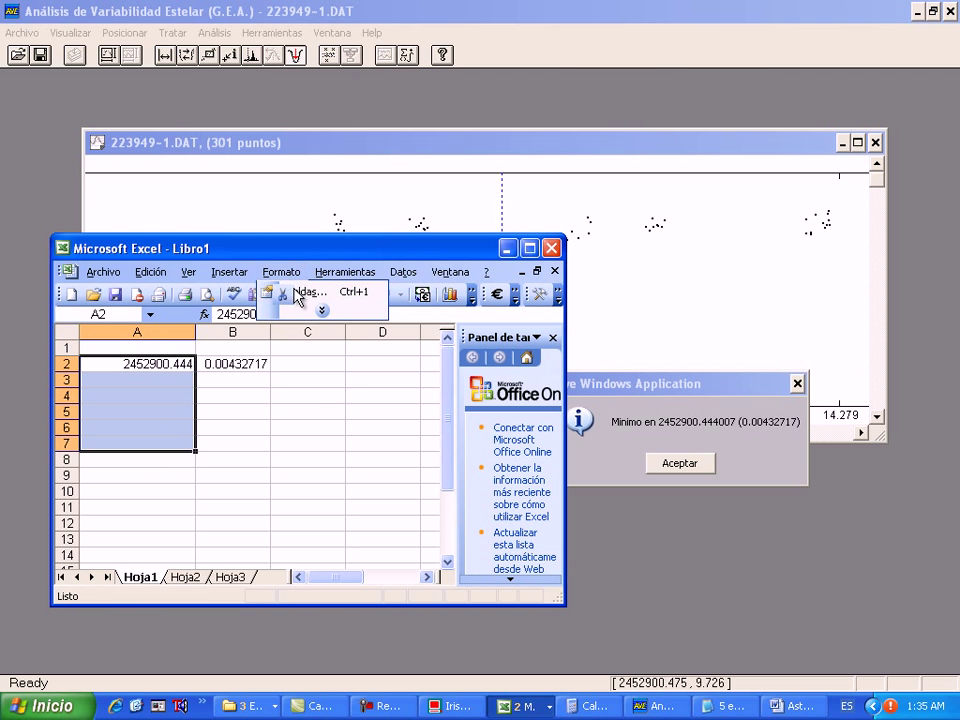
click(300, 291)
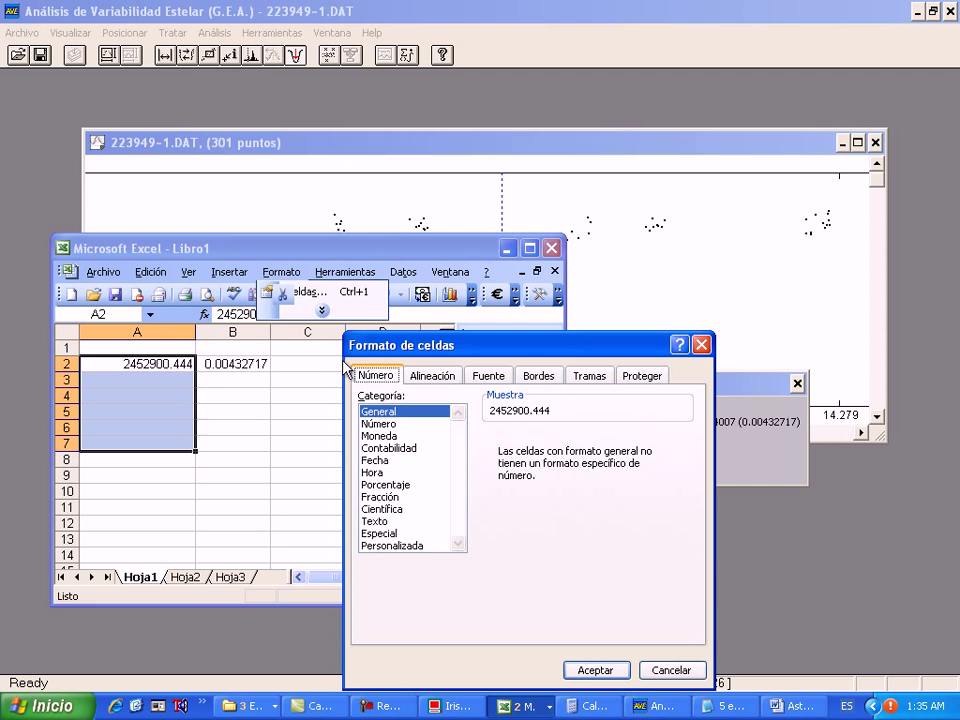
click(393, 424)
drag(645, 433, 645, 433)
click(645, 433)
click(645, 433)
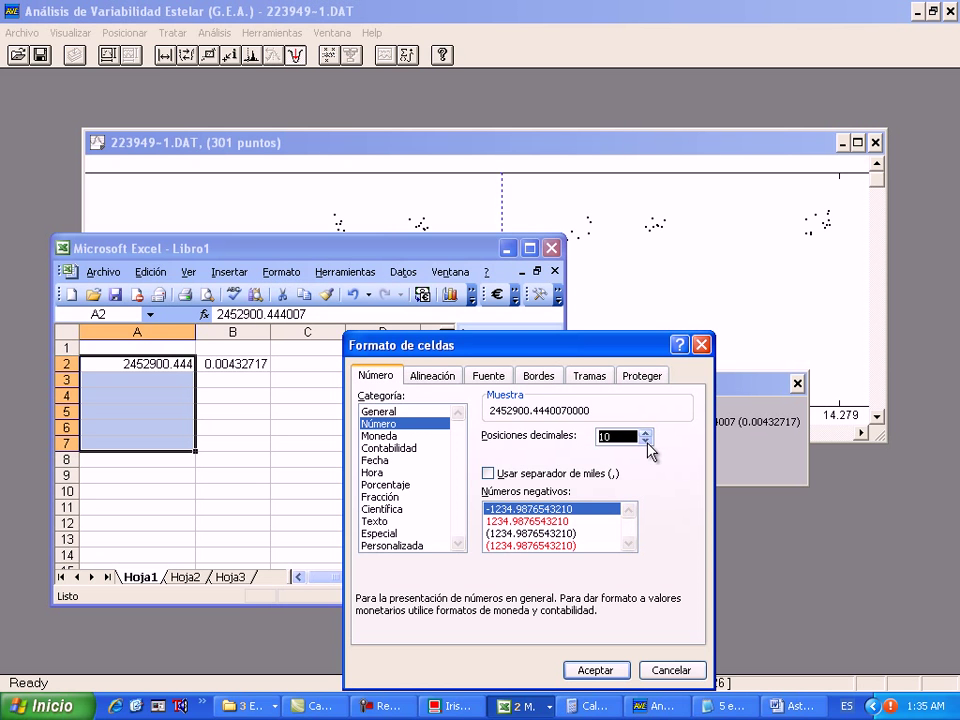
click(598, 670)
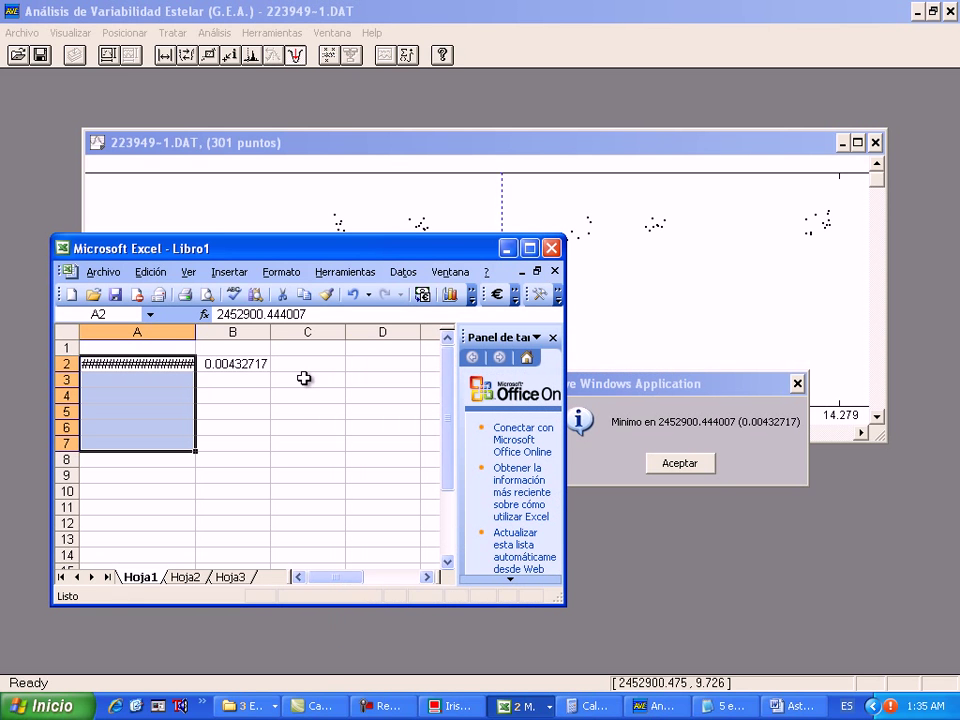
drag(196, 332, 230, 332)
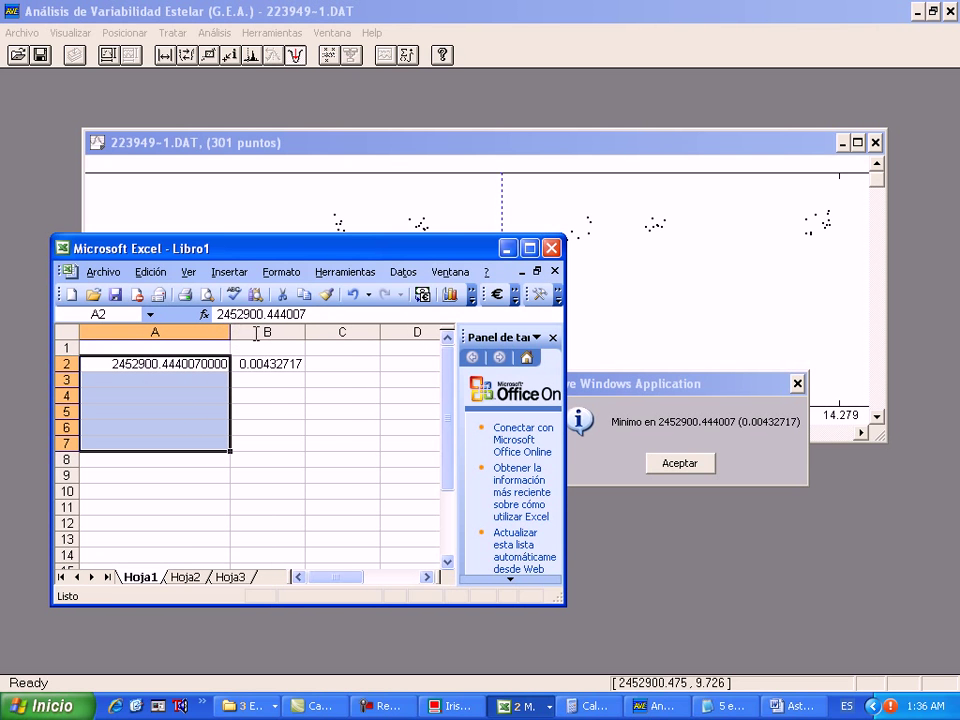
Step: Minimise the workbook to return to AVE, dismiss the minimum result message and delete the calculated minimum with Borrar Uno
drag(344, 256, 330, 278)
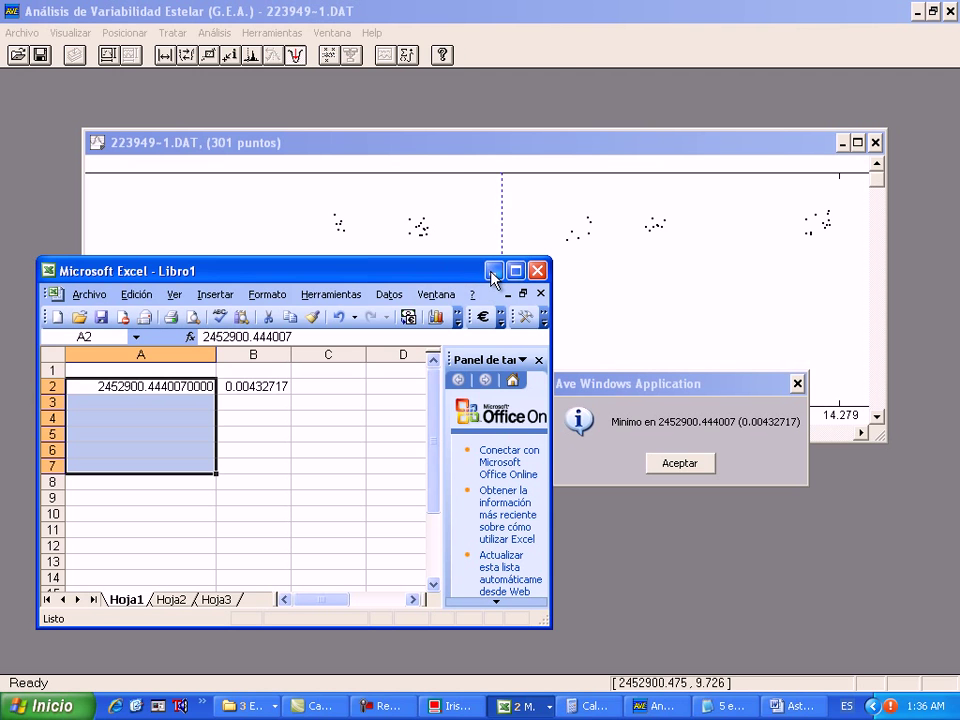
click(493, 270)
click(721, 432)
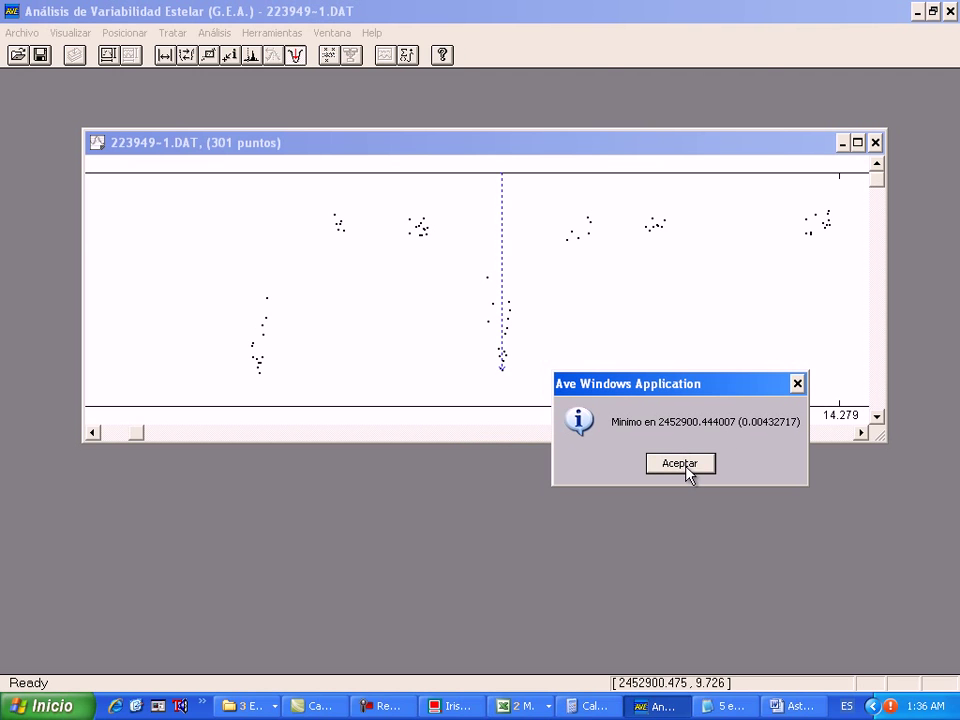
click(678, 463)
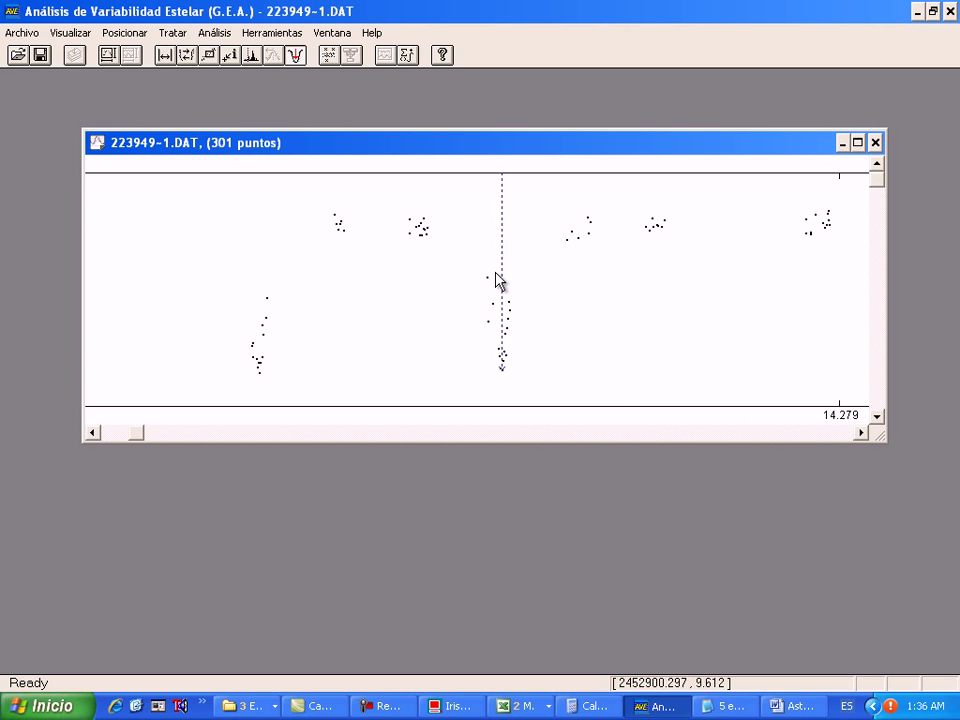
right_click(490, 267)
click(540, 480)
Step: Mark the initial and final points closely around the central brightness dip, leaving out its first data points
right_click(491, 280)
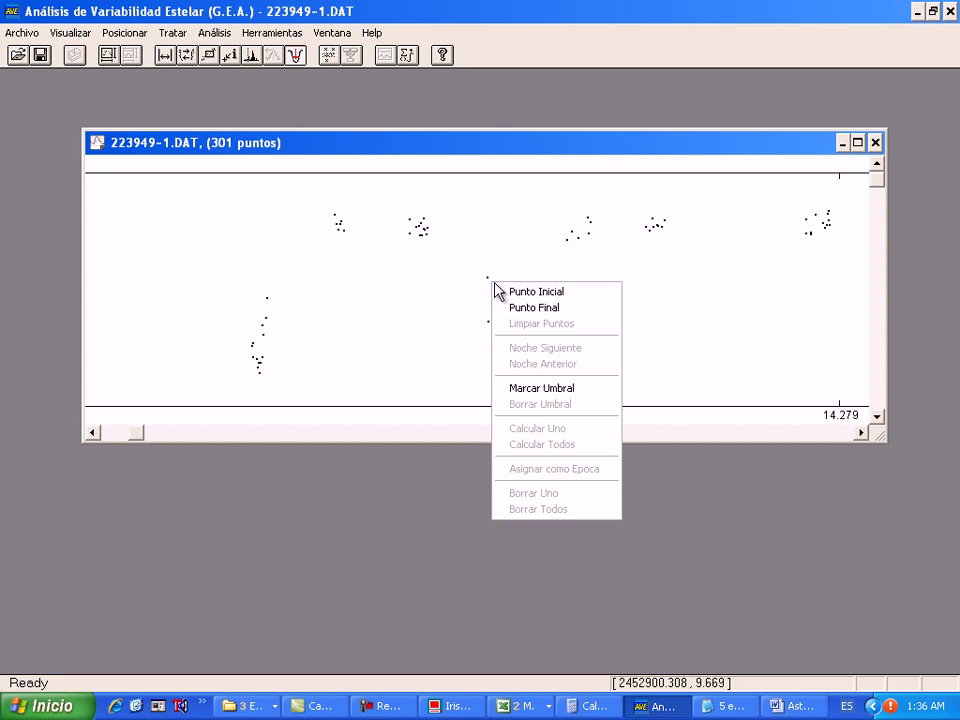
click(514, 289)
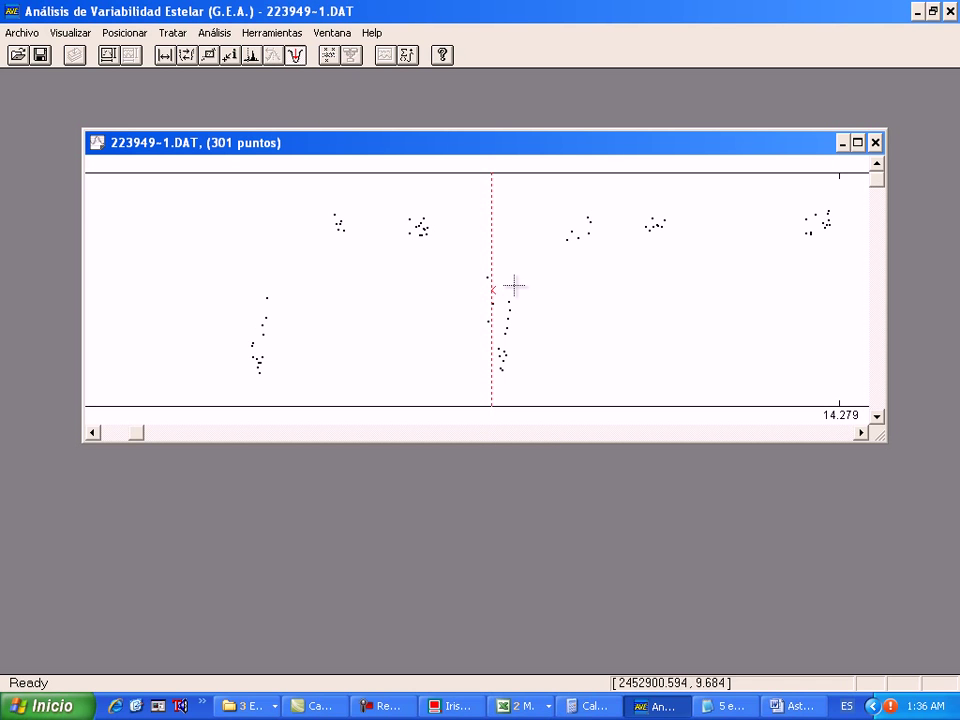
right_click(509, 289)
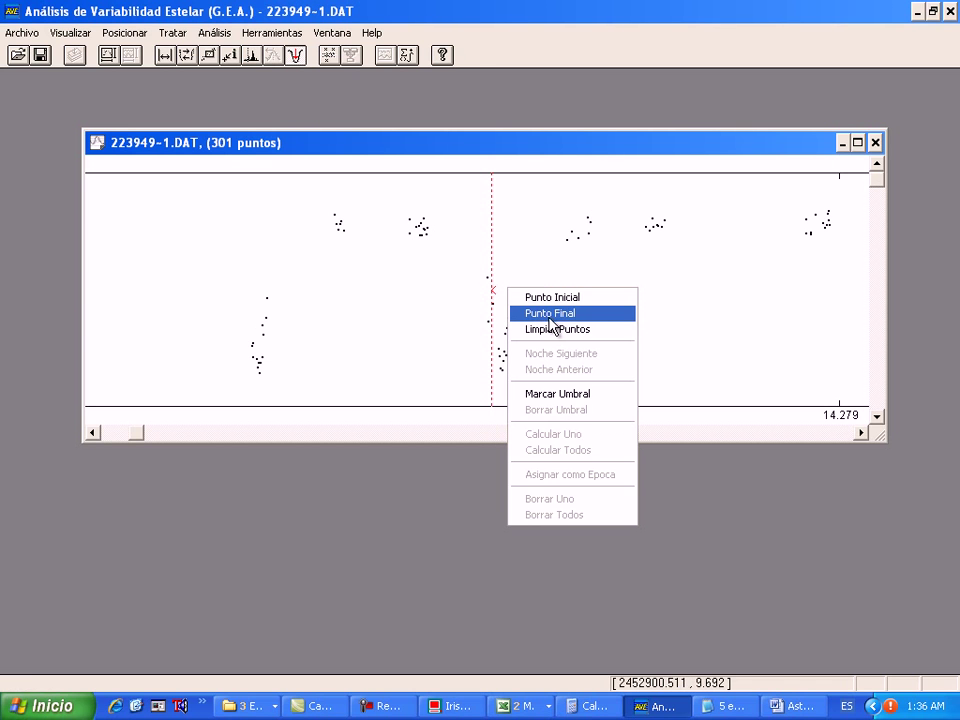
click(551, 315)
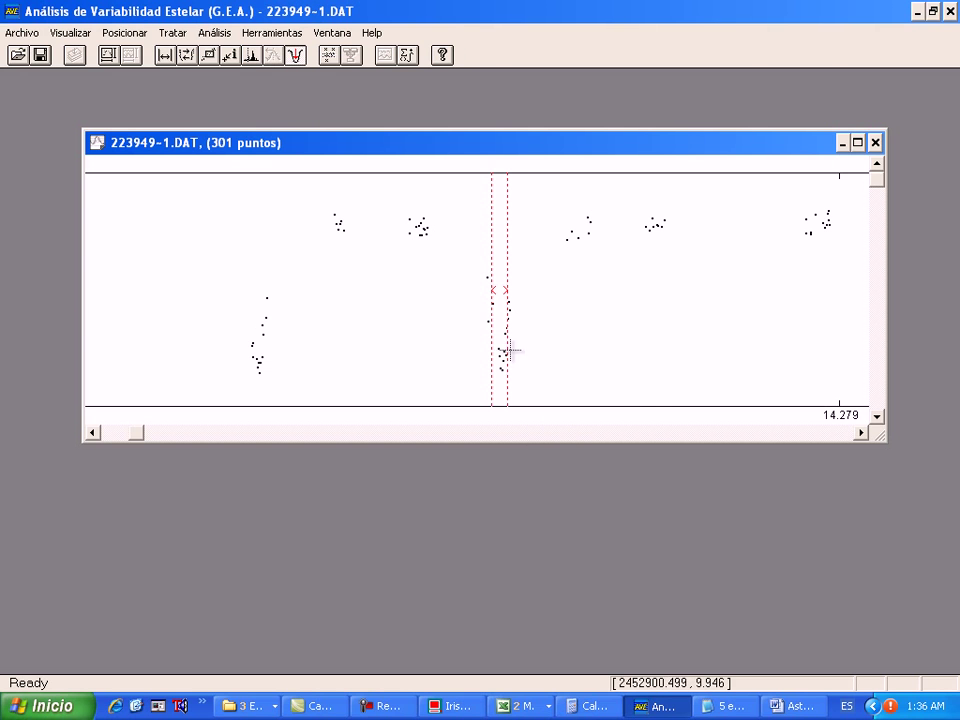
Step: Try to calculate a single minimum between the narrow marks, then clear both points with Limpiar Puntos
right_click(531, 345)
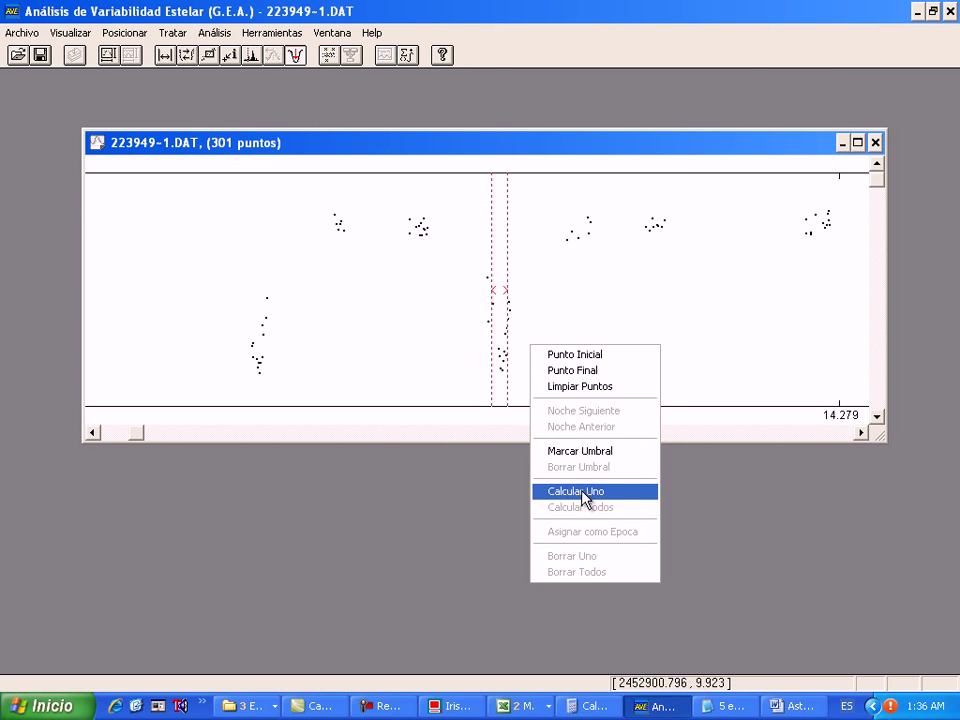
click(582, 492)
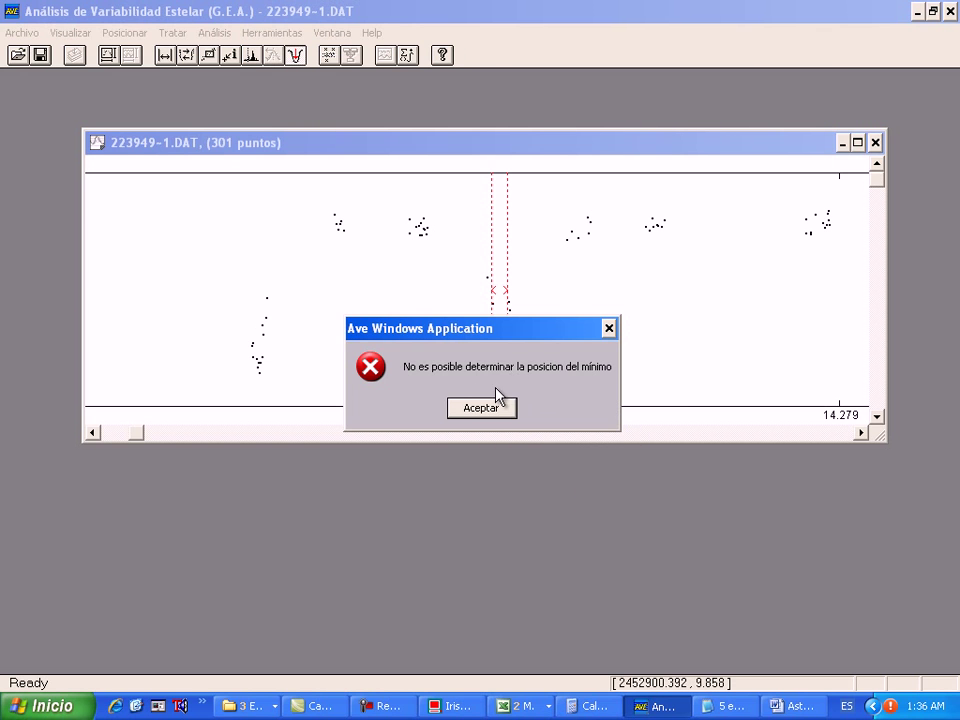
drag(537, 340, 730, 355)
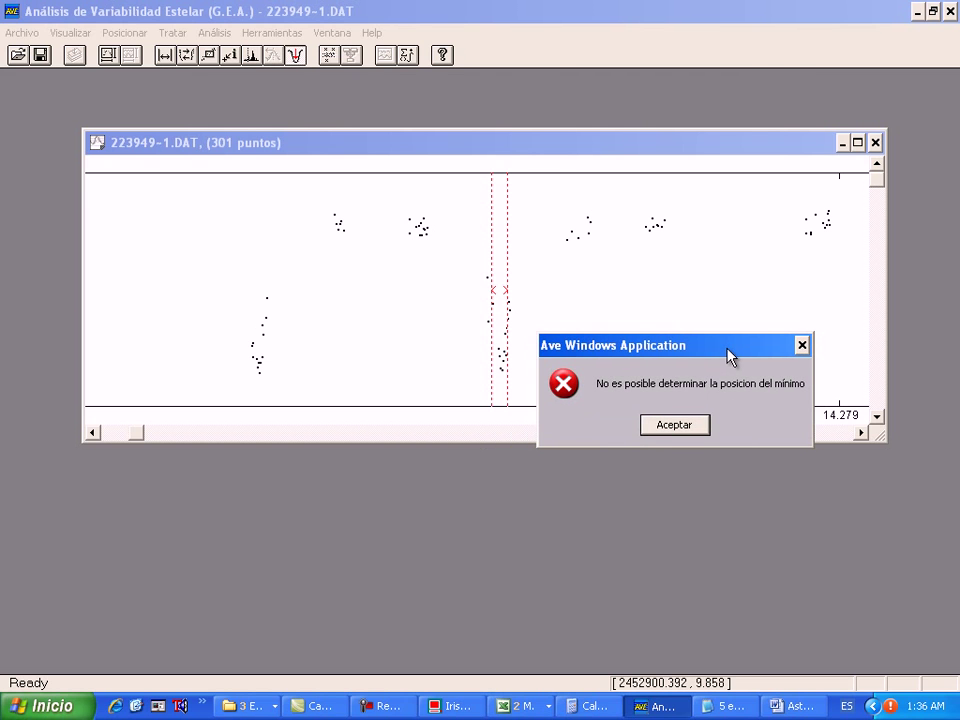
click(684, 428)
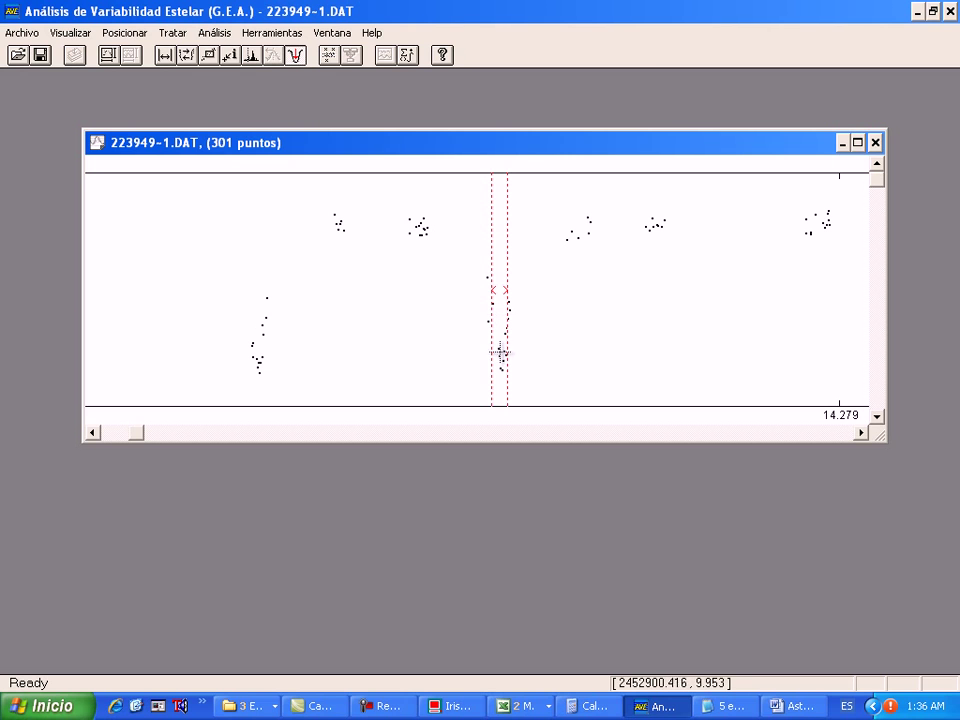
right_click(568, 326)
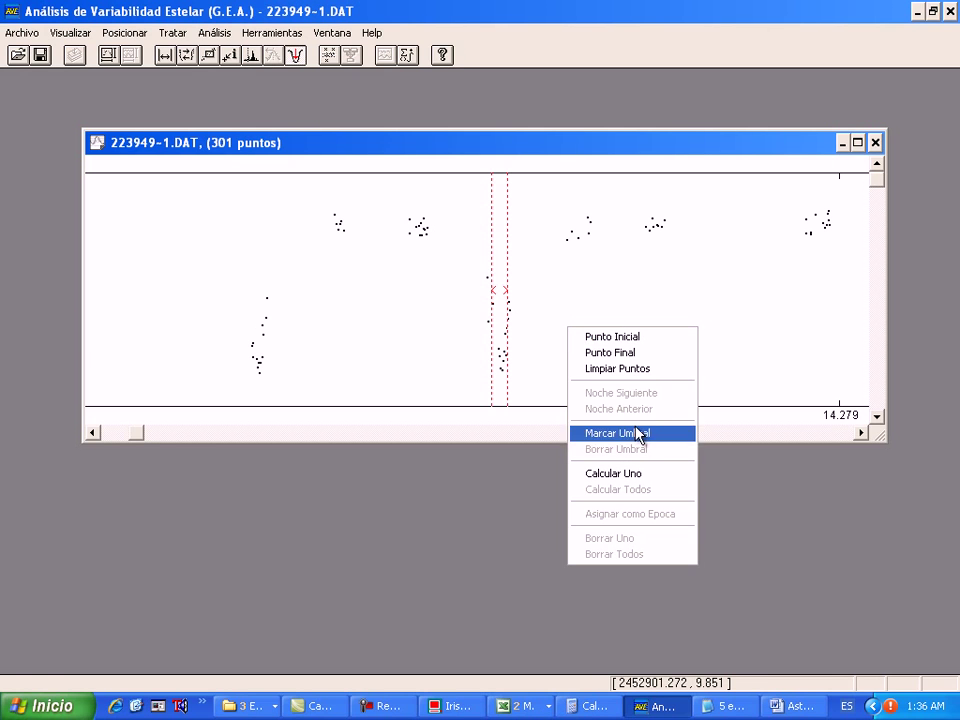
click(628, 369)
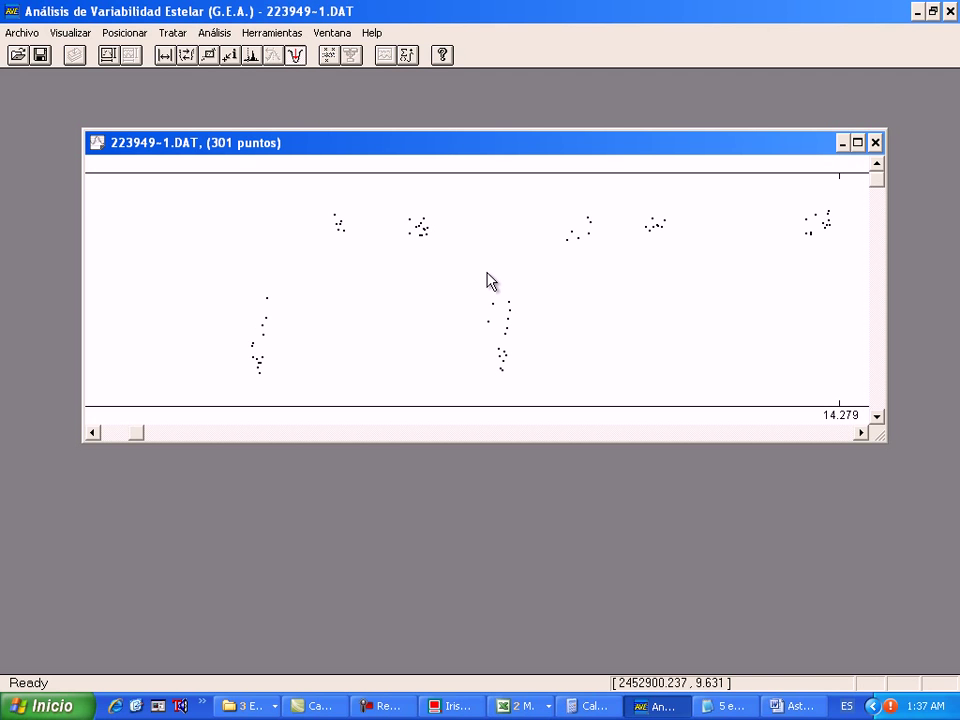
Step: Mark the initial point just before the central dip's first data point and the final point at its rising edge, then calculate the single minimum
right_click(490, 281)
click(505, 281)
right_click(508, 280)
click(538, 306)
right_click(497, 343)
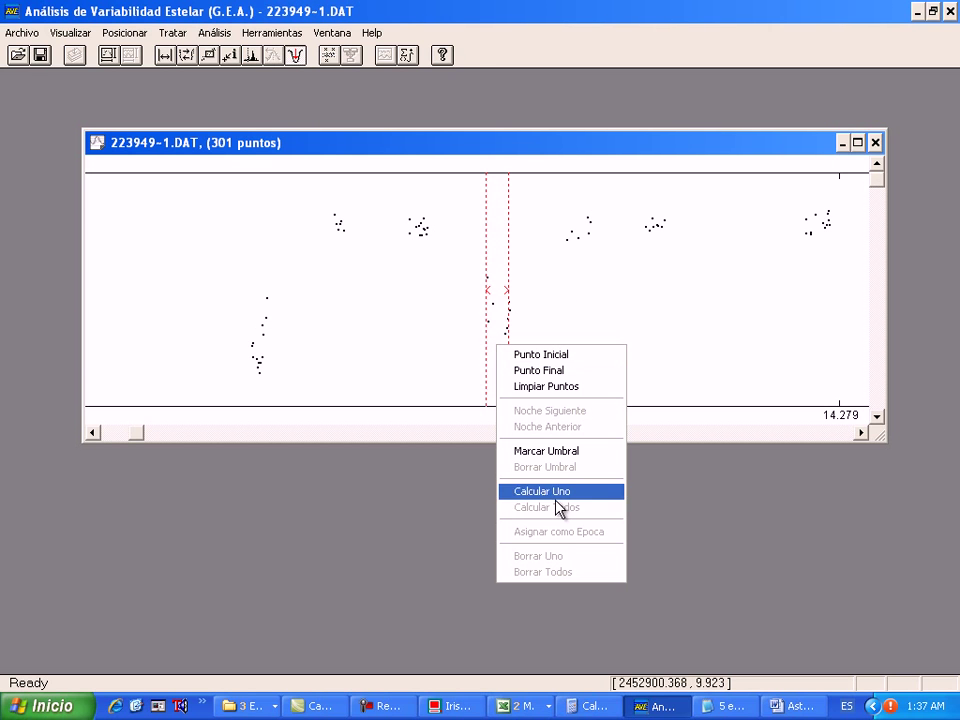
click(560, 490)
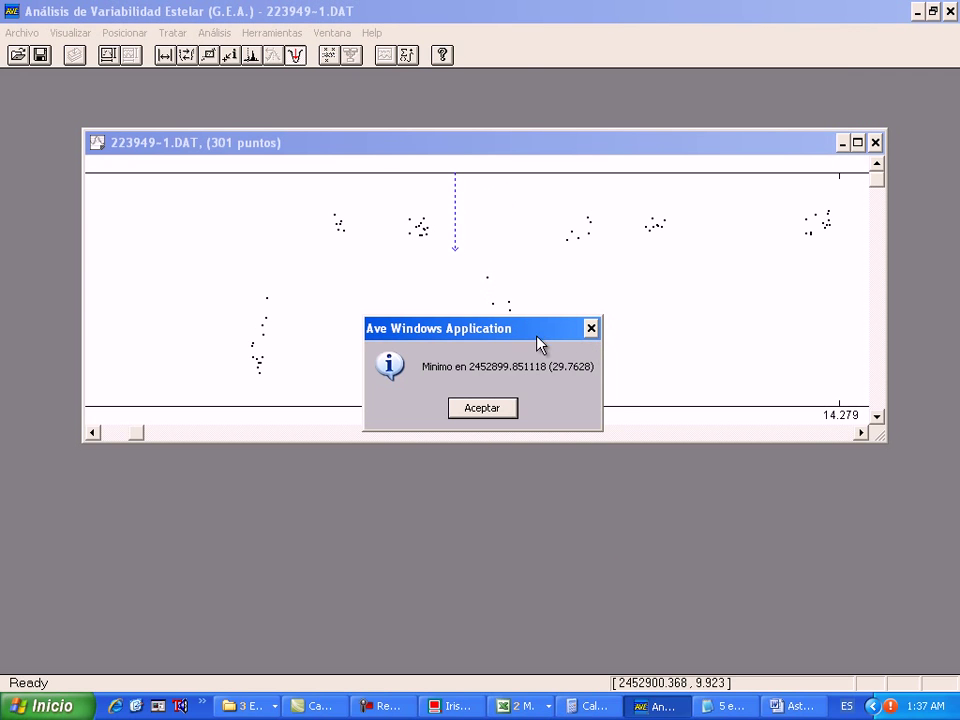
drag(540, 333, 757, 380)
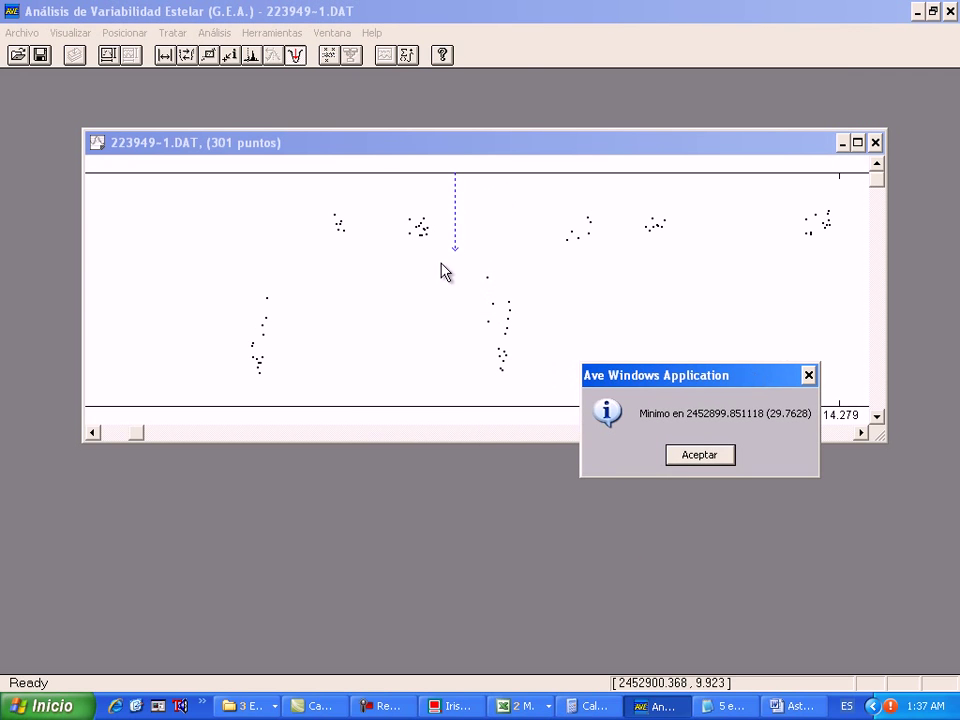
click(720, 457)
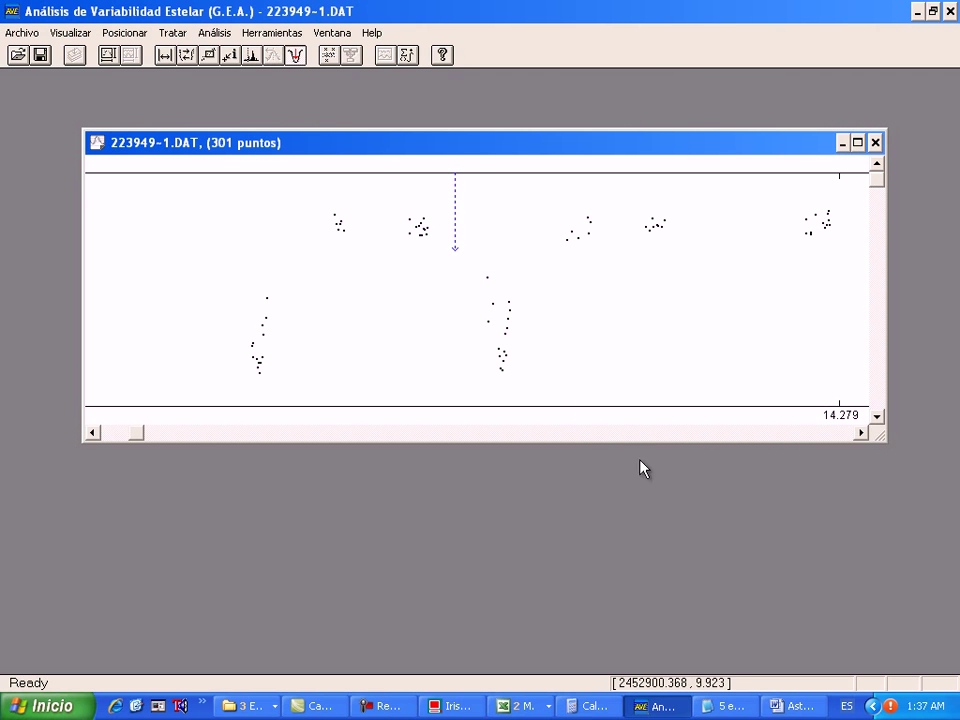
Step: Mark the initial point just after the central dip's first data point and a new final point, then calculate another single minimum
right_click(489, 271)
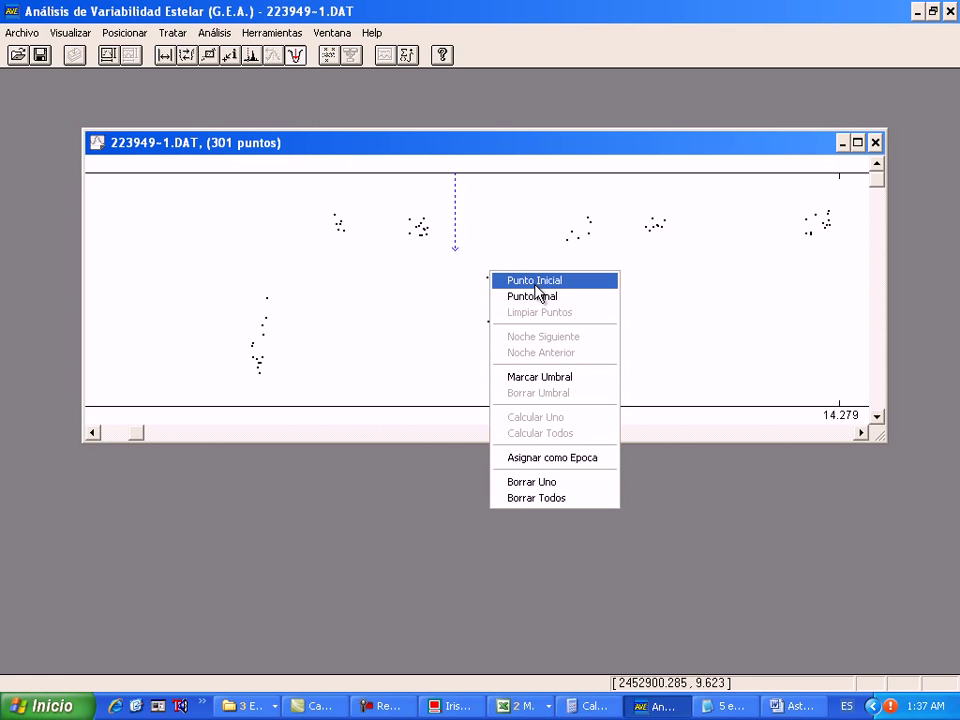
click(537, 282)
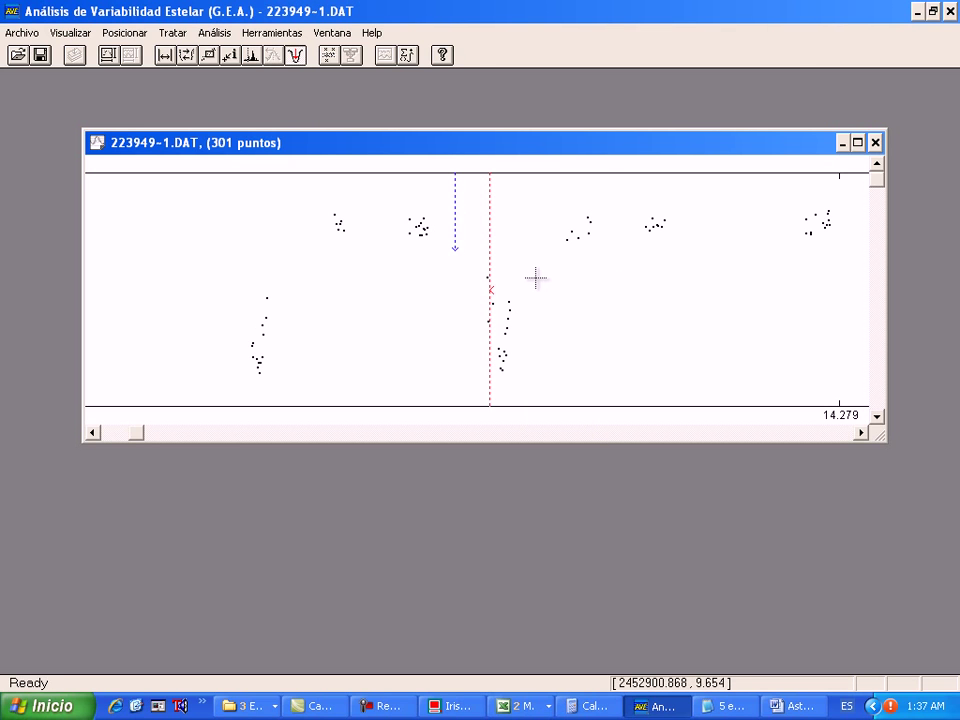
right_click(510, 291)
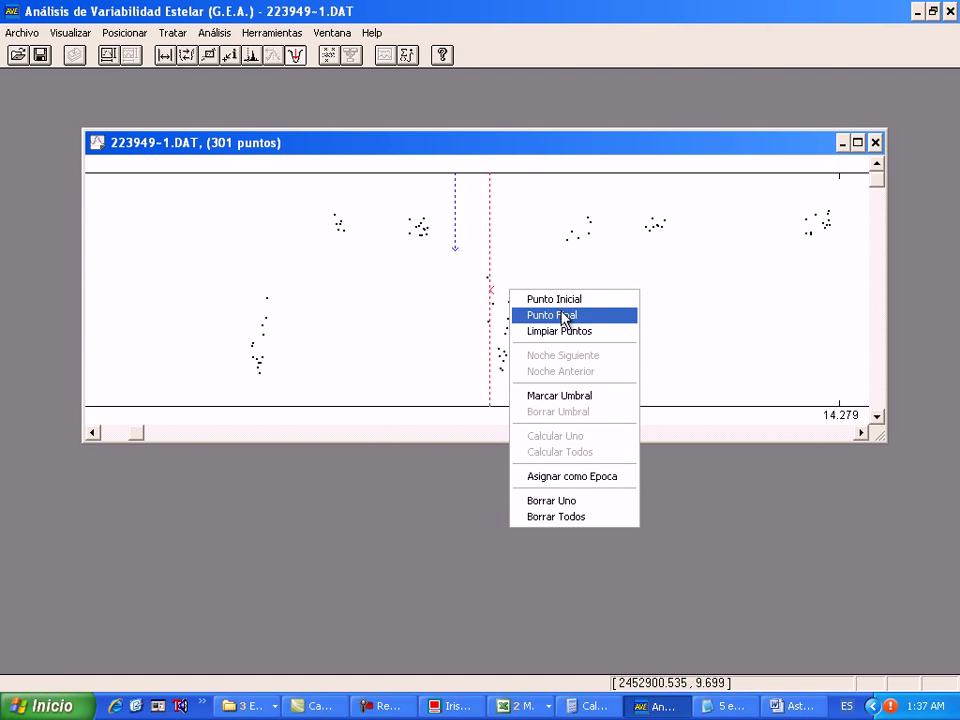
click(561, 316)
right_click(540, 318)
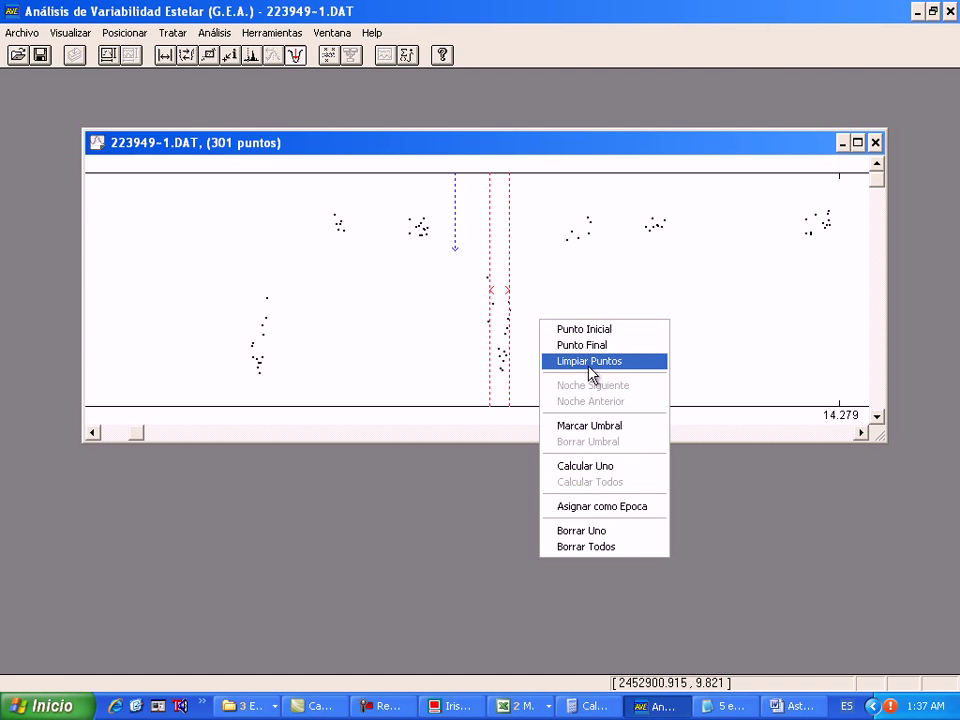
click(605, 466)
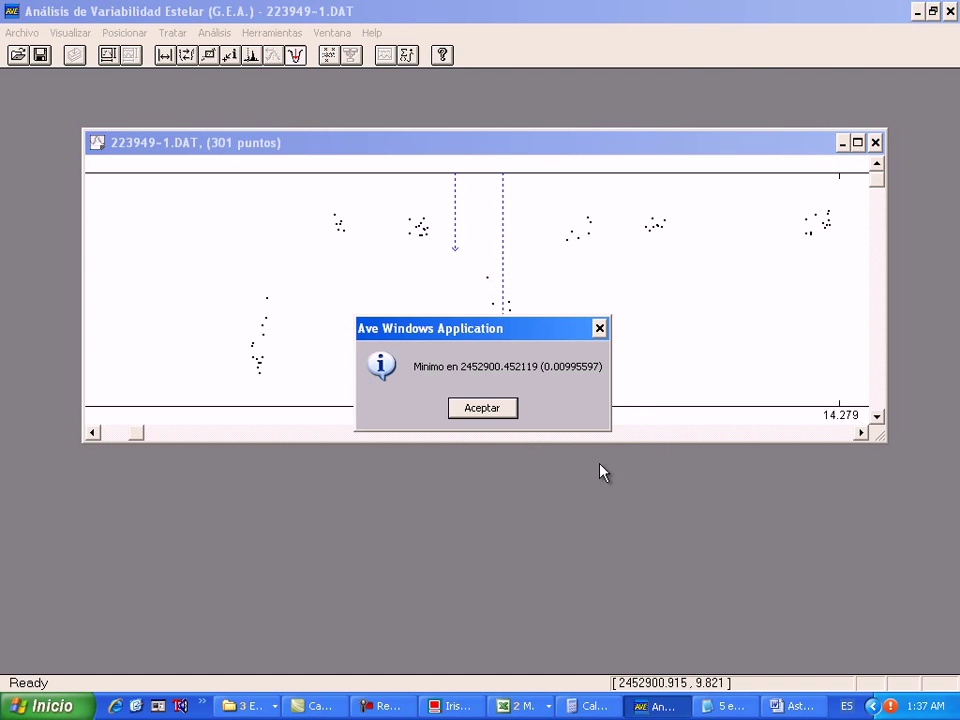
drag(522, 333, 739, 285)
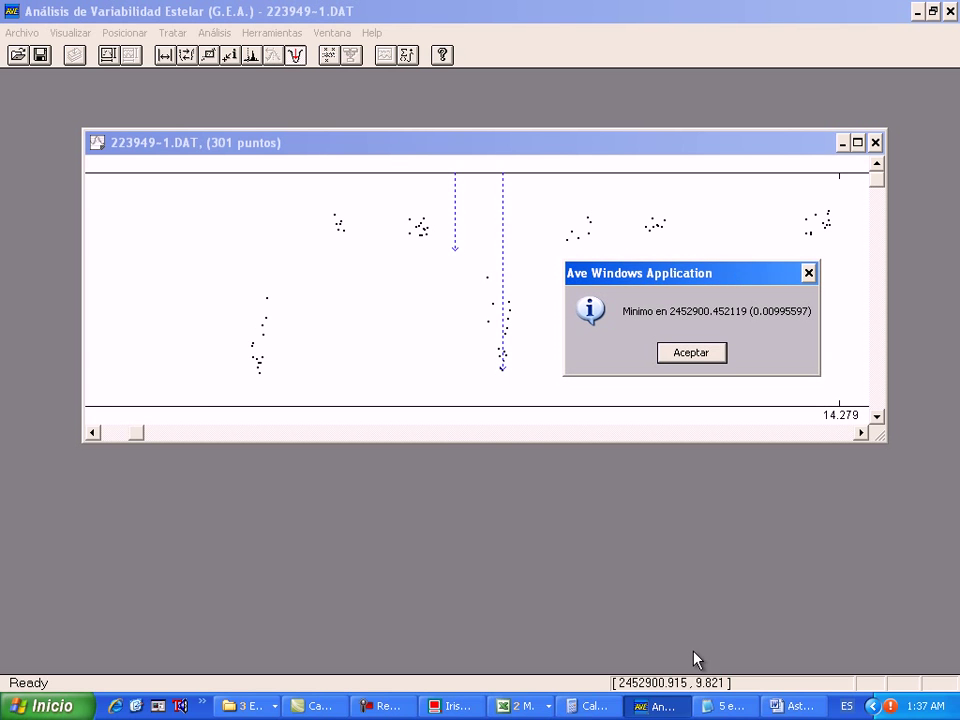
Step: Switch to Excel and enter a PROMEDIO formula in cell A5 averaging the two minima in A2:A3
click(520, 706)
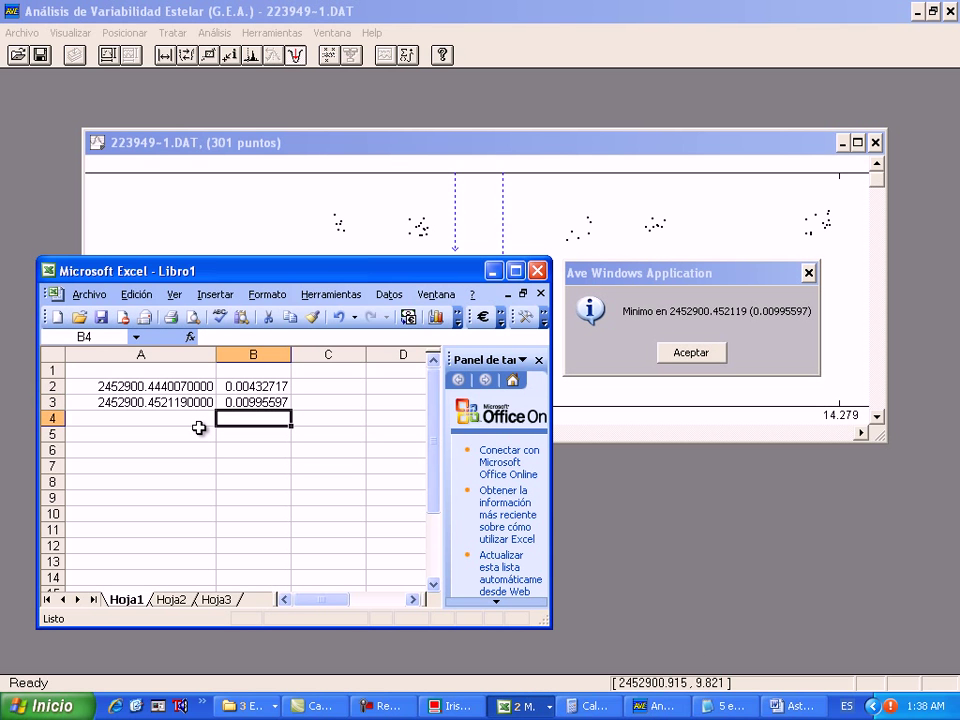
click(186, 432)
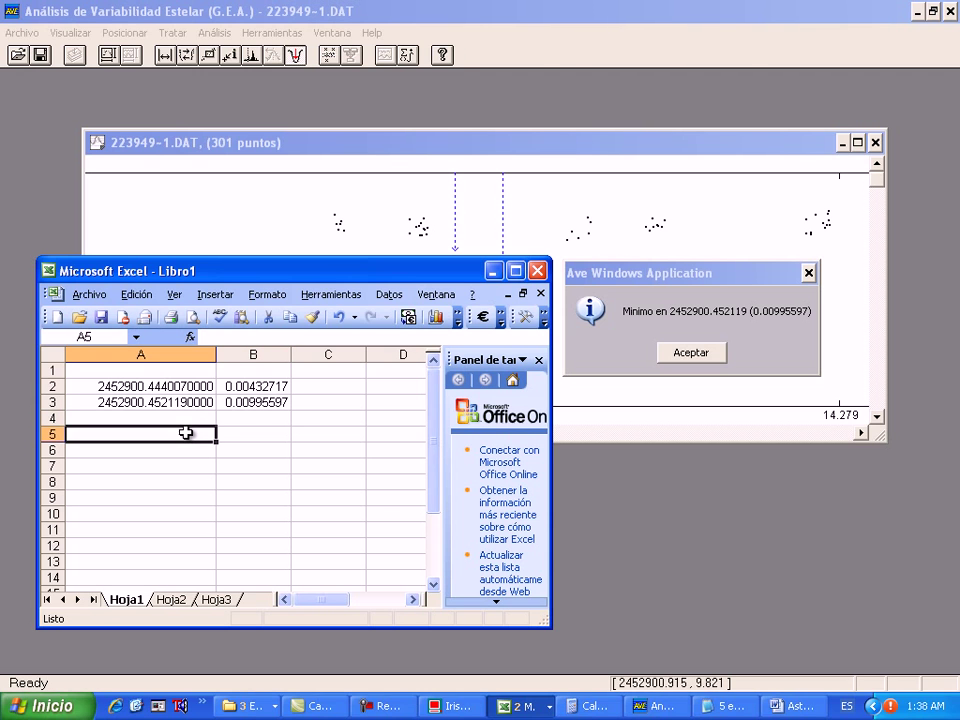
text(=ptomedio)
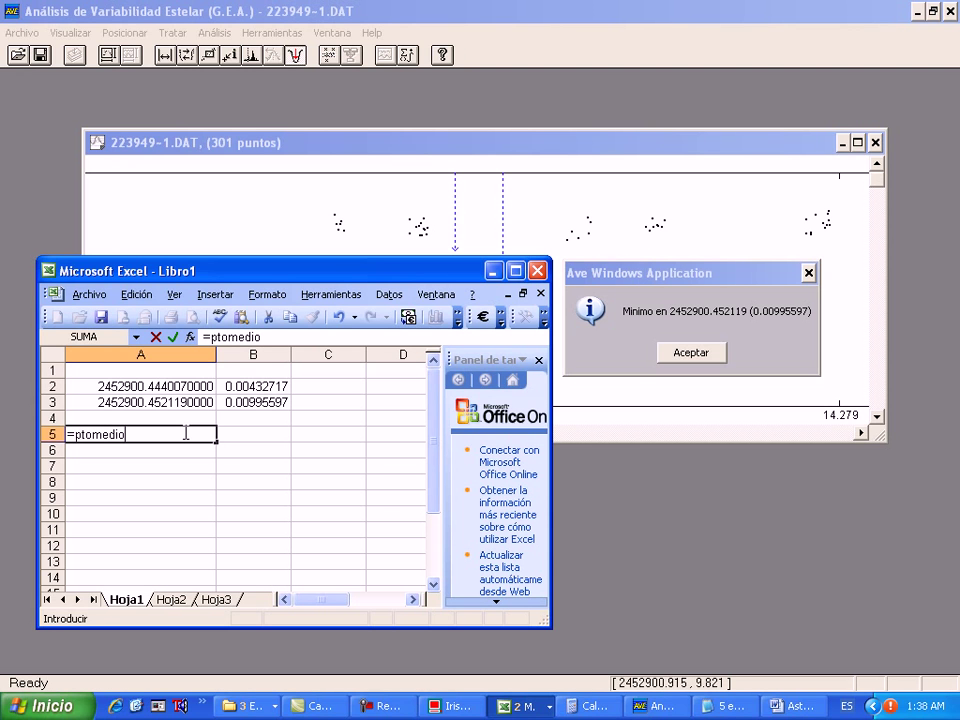
click(82, 436)
click(170, 392)
drag(170, 392, 172, 401)
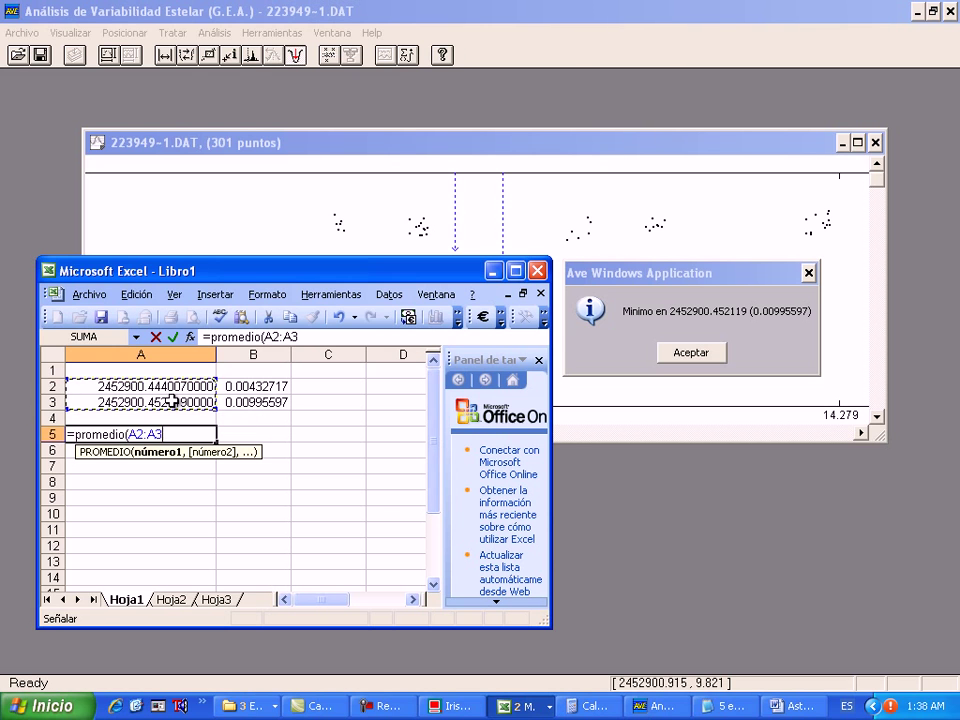
text())
key(Return)
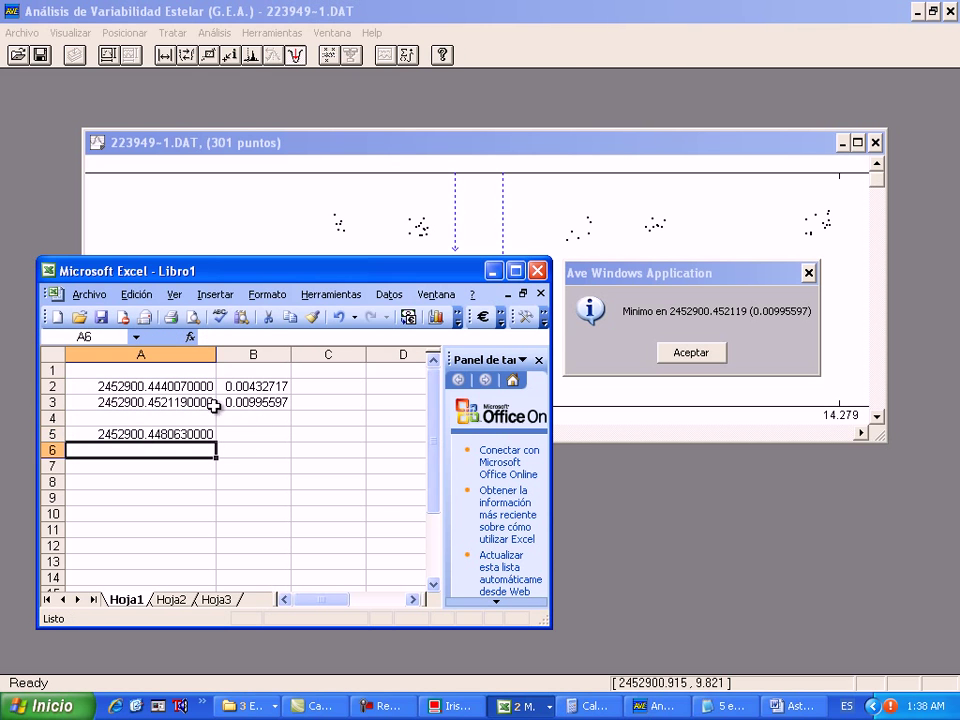
Step: Copy the average formula from A5 to B5 for the errors, and widen column B to fit the value
click(203, 434)
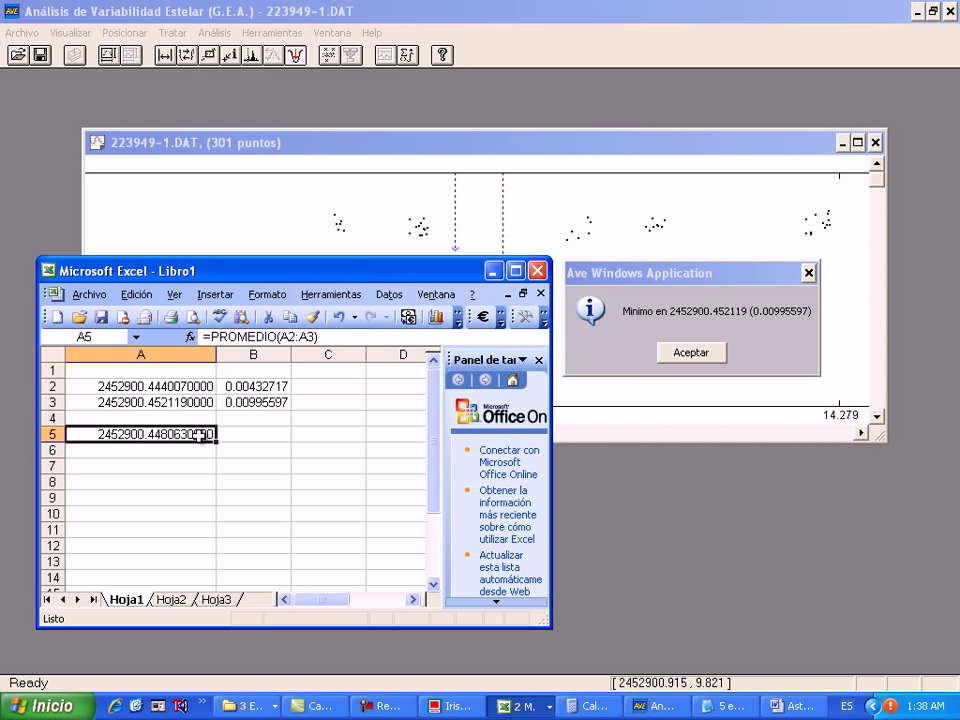
key(ctrl+c)
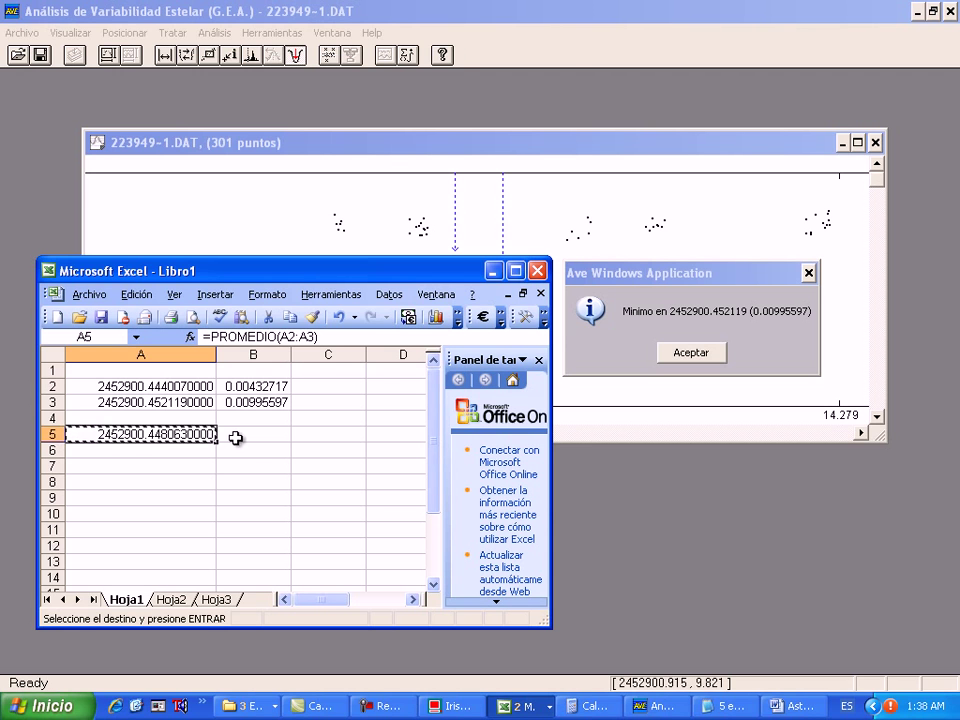
click(252, 437)
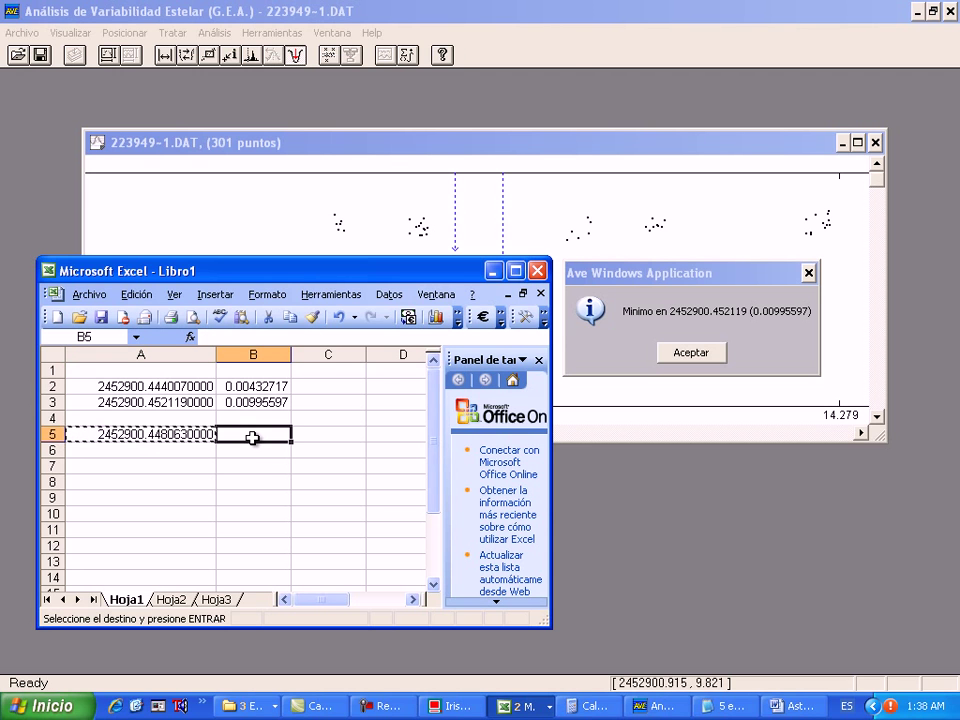
key(ctrl+v)
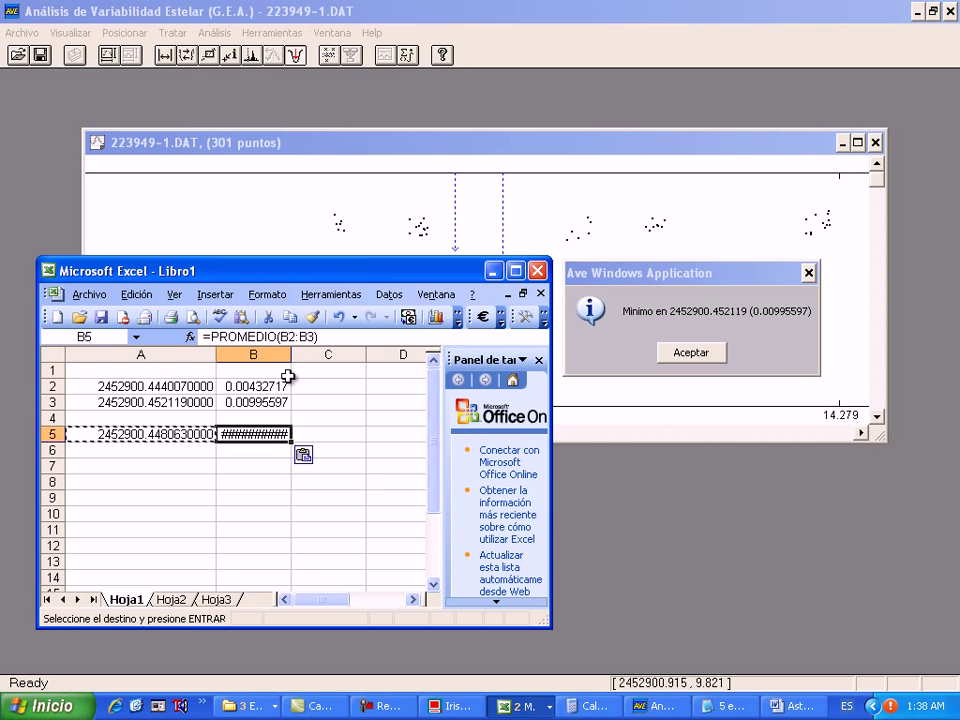
drag(288, 349, 331, 349)
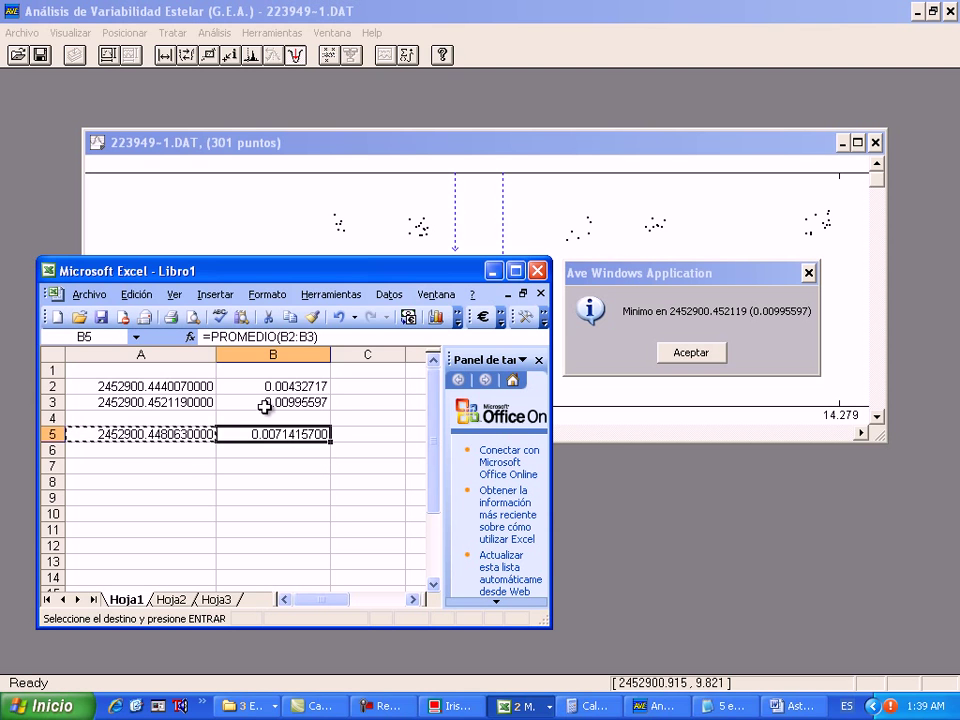
click(198, 465)
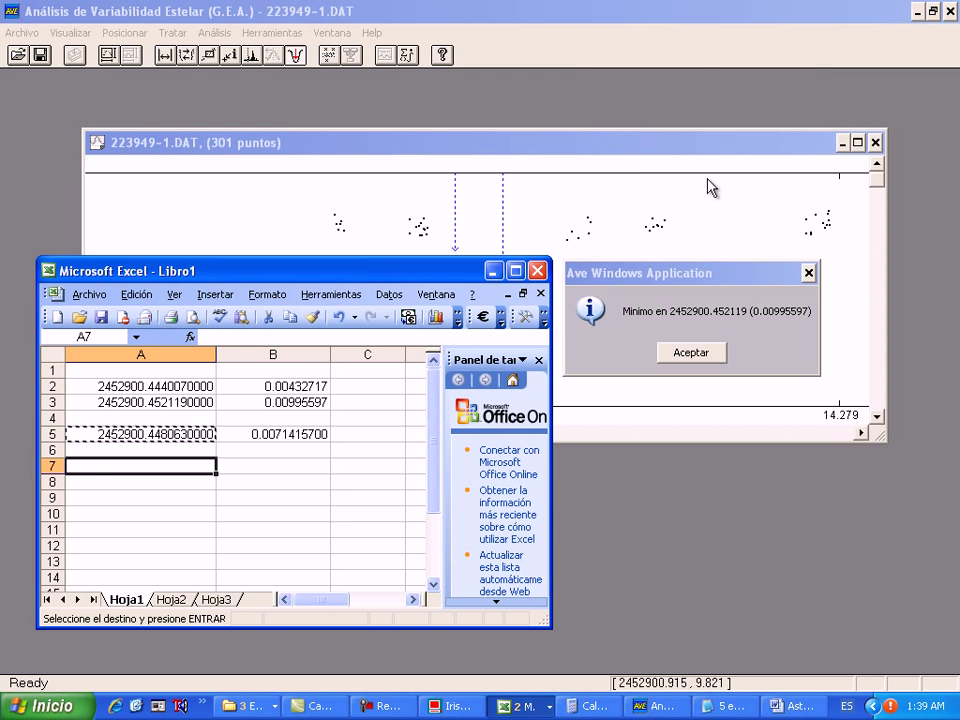
Step: Dismiss the AVE minimum message and bring up the Herramientas page of RGB FotoCalc, accepting its About notice
click(916, 18)
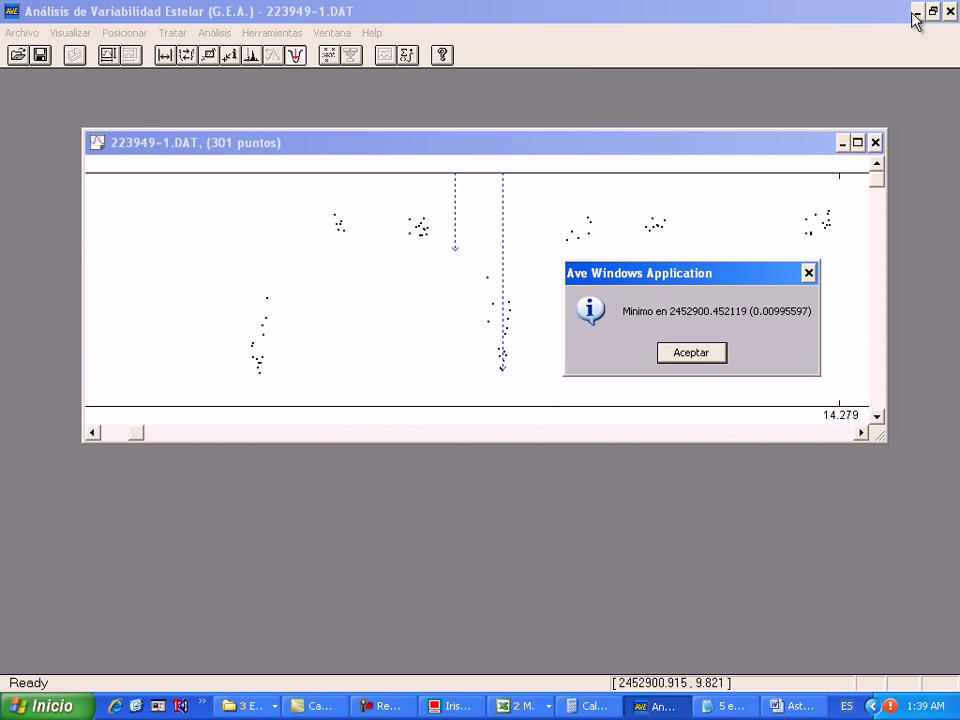
click(684, 353)
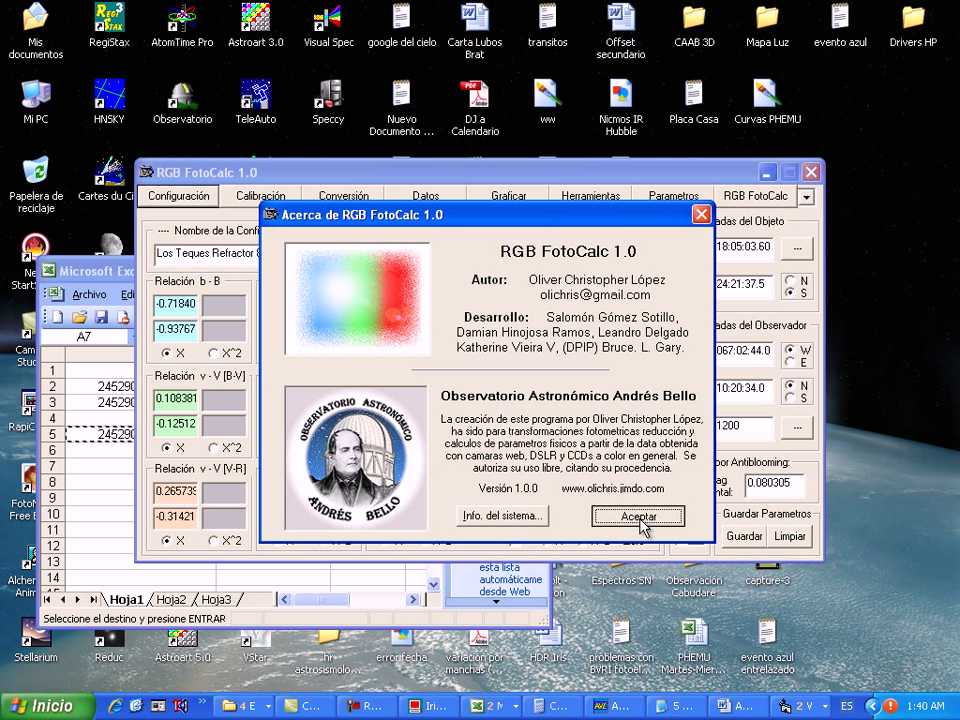
click(640, 518)
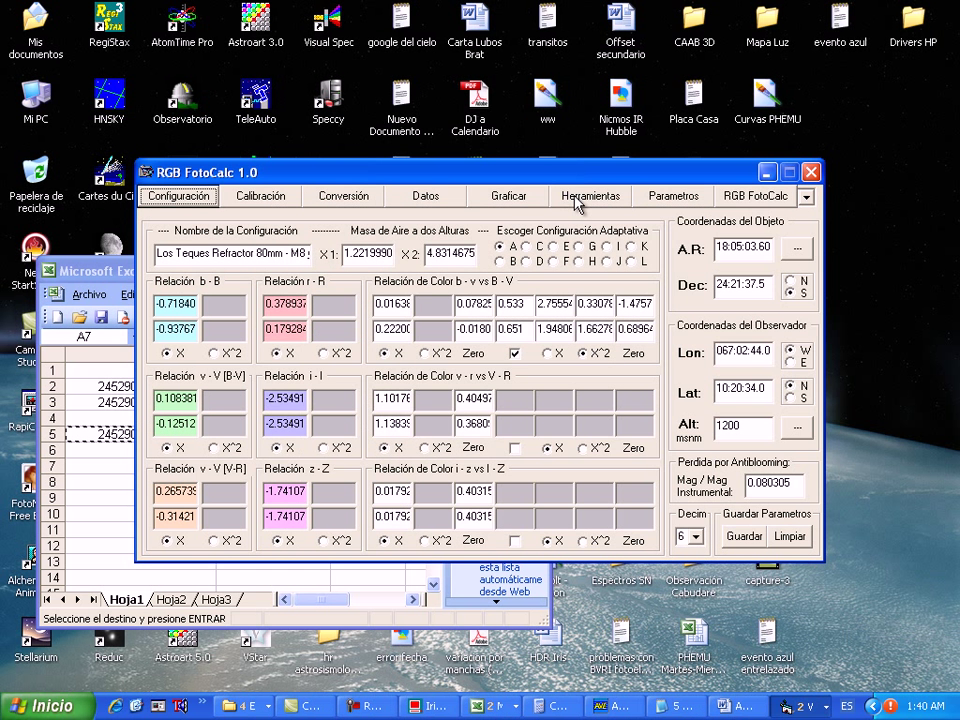
click(578, 198)
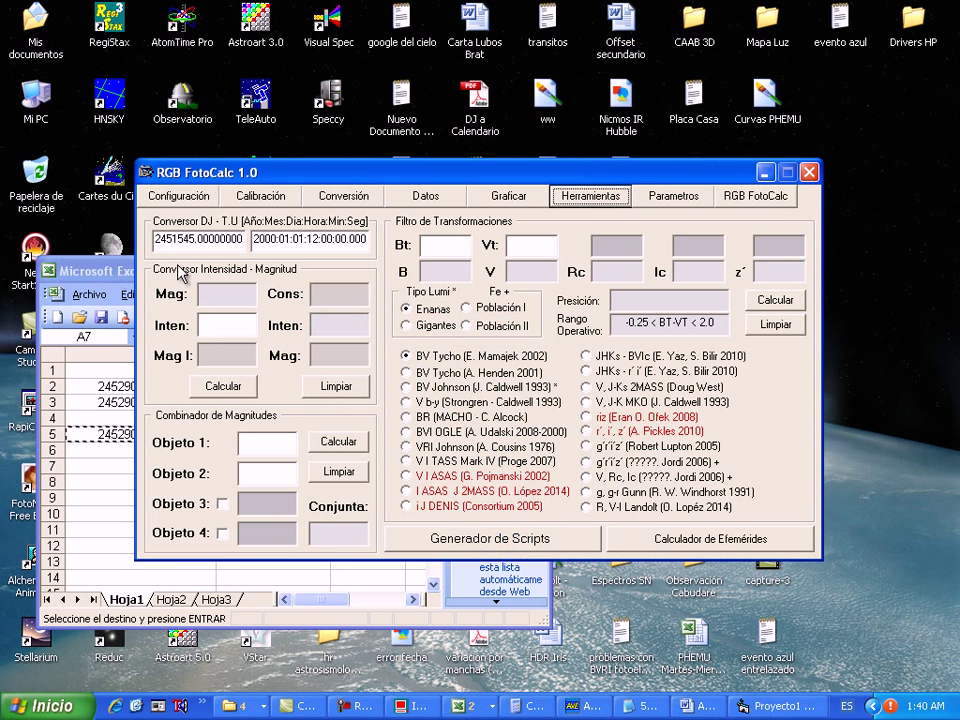
Step: Copy the averaged minimum from Excel cell A5 into the Julian date field of RGB FotoCalc's DJ - T.U converter
click(107, 274)
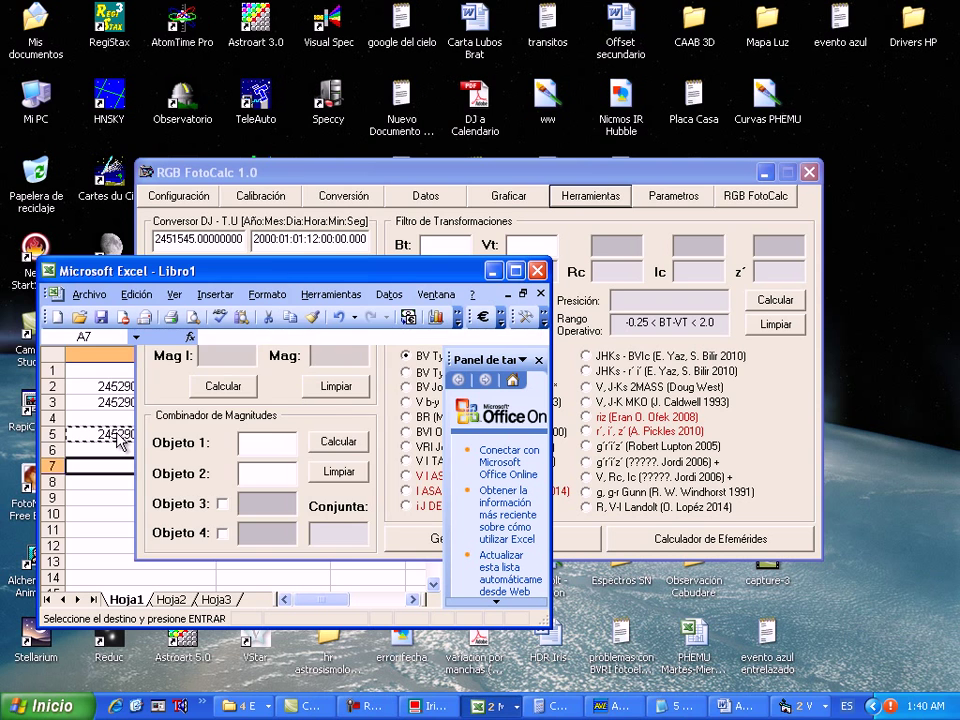
right_click(118, 436)
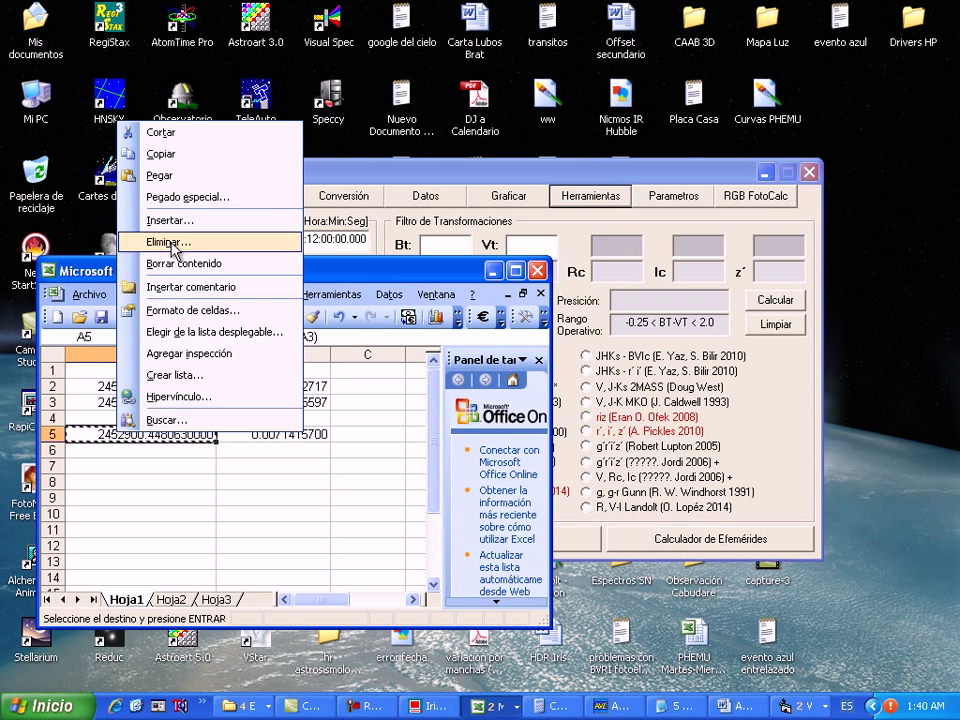
click(180, 156)
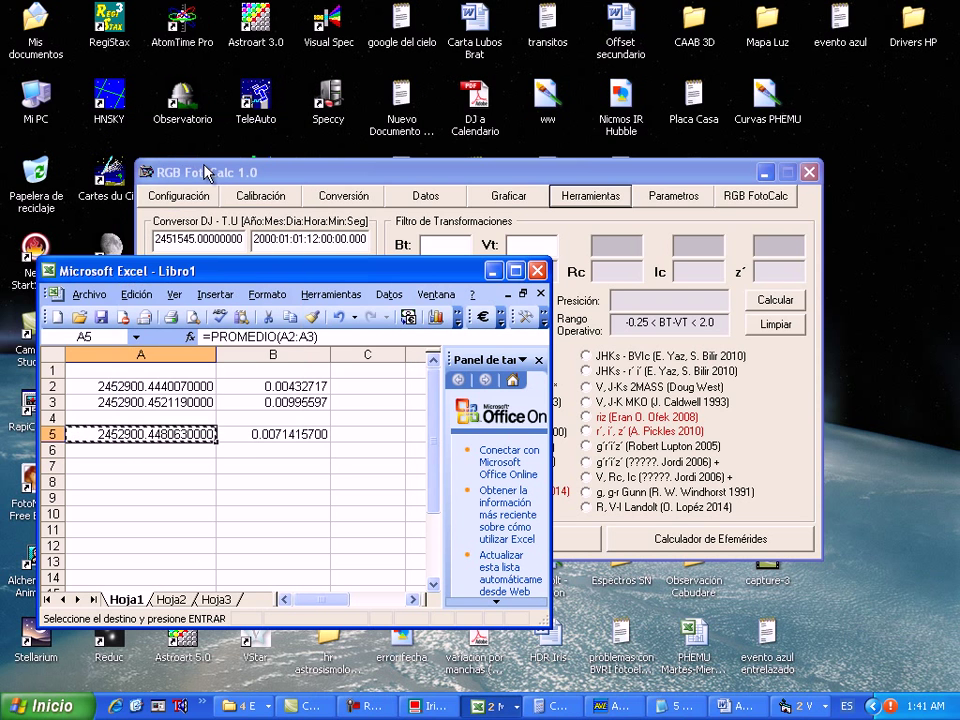
click(207, 172)
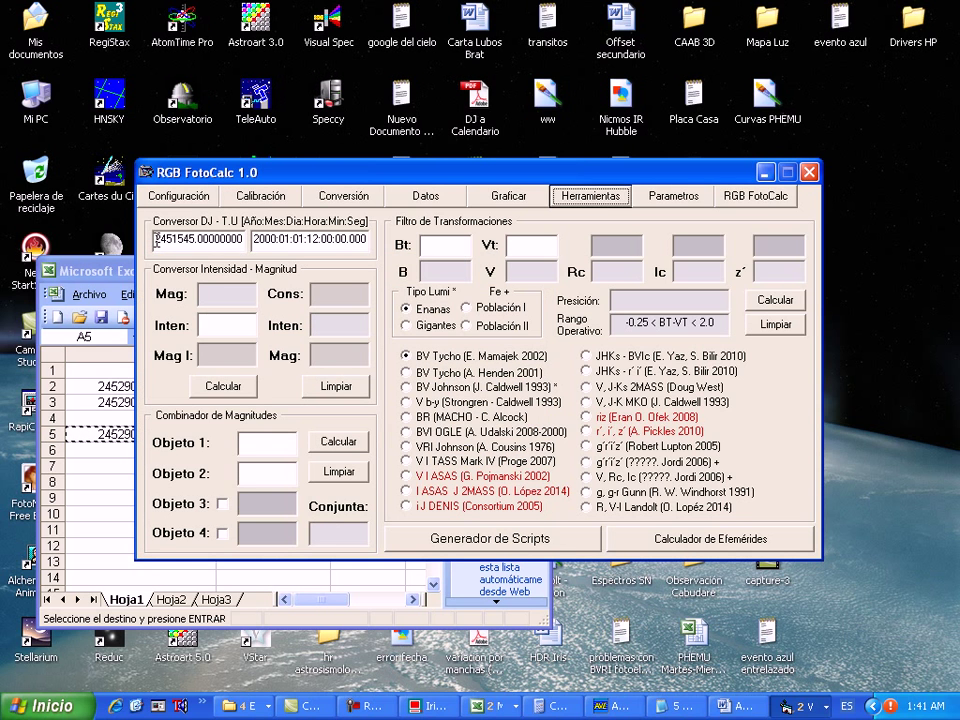
drag(155, 243, 277, 251)
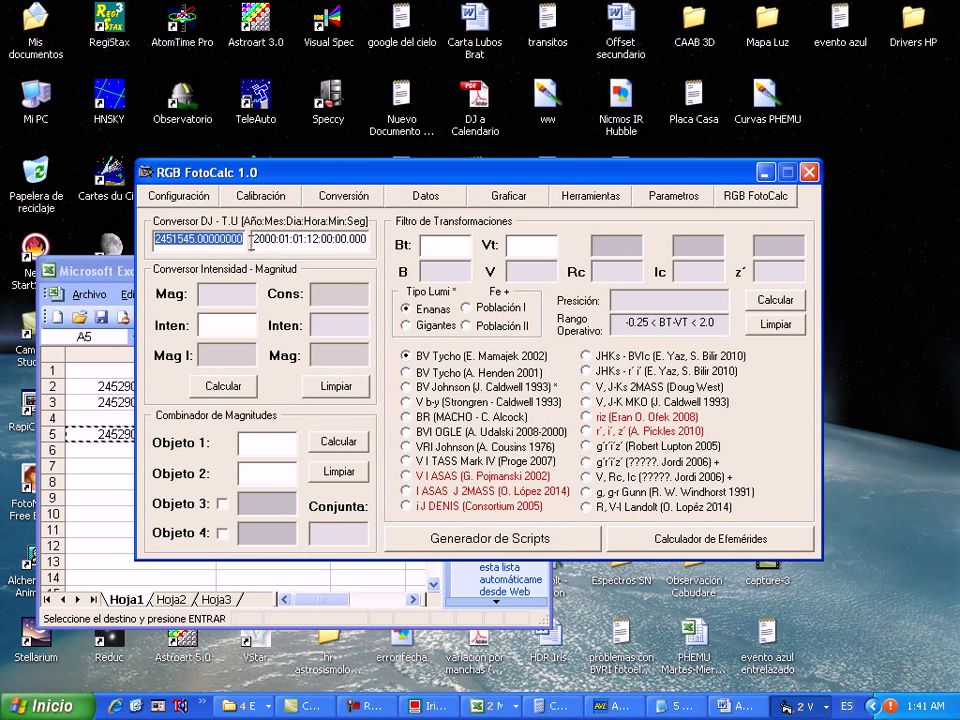
right_click(235, 250)
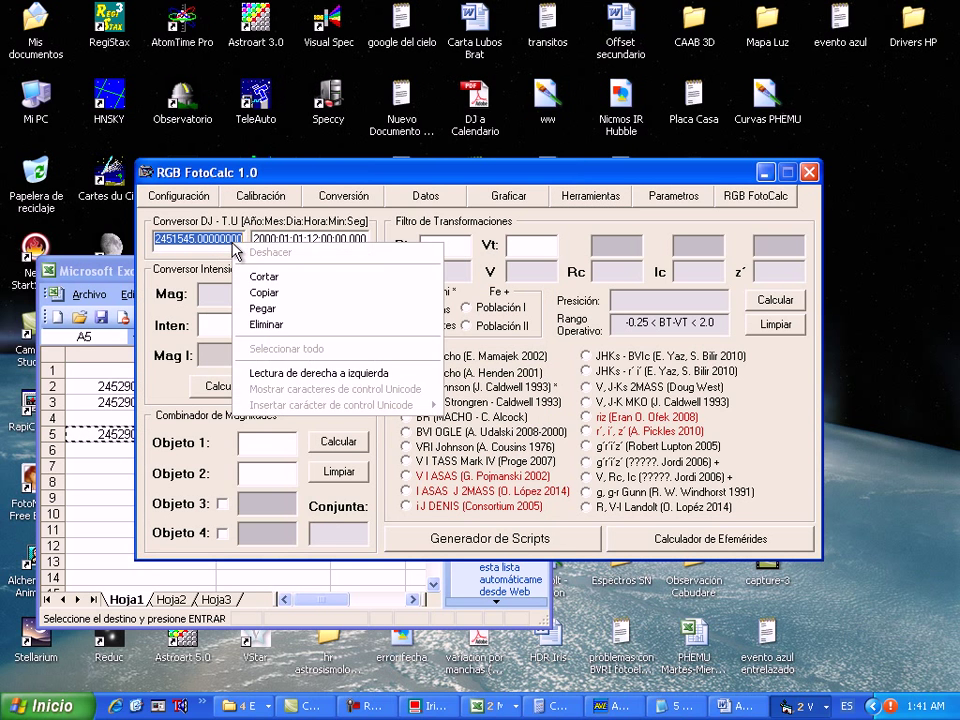
click(264, 311)
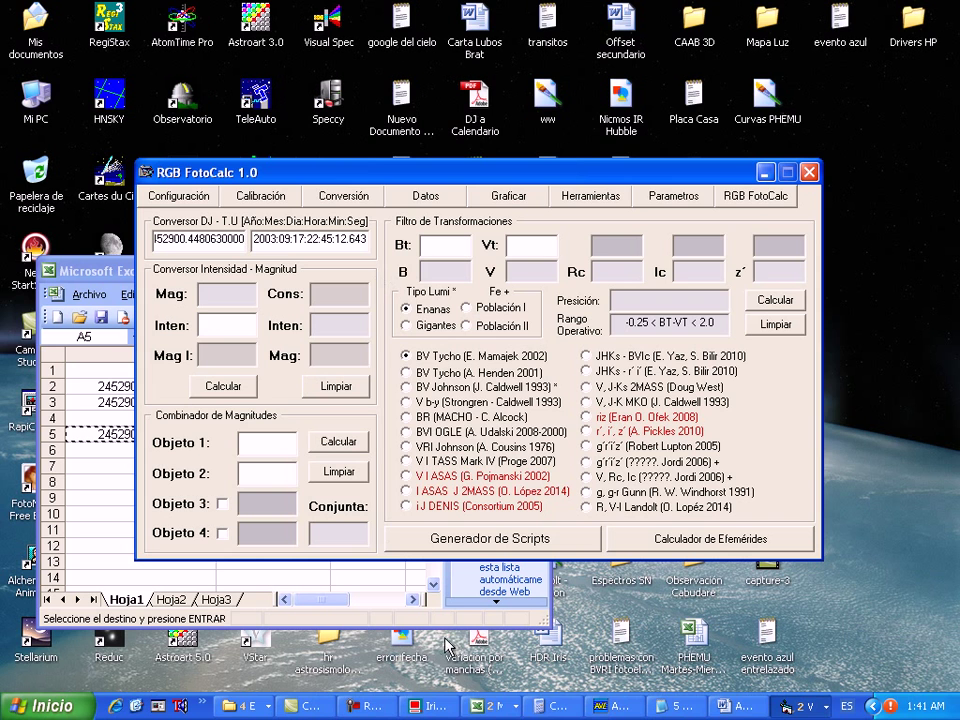
Step: Switch back to AVE and delete all calculated minima from the 223949-1.DAT graph
click(619, 713)
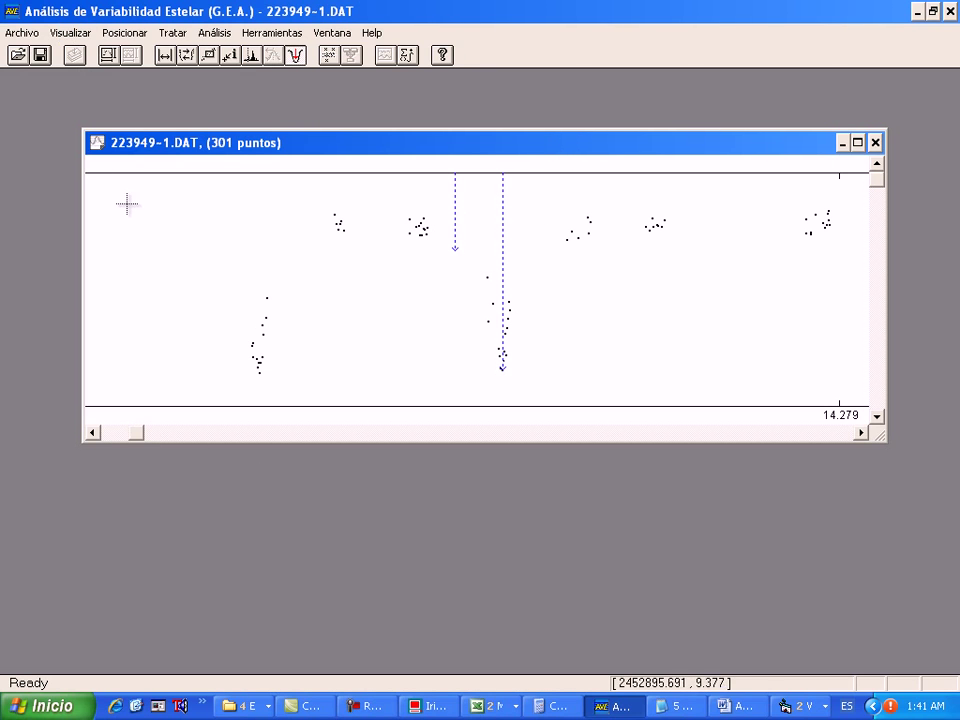
right_click(231, 227)
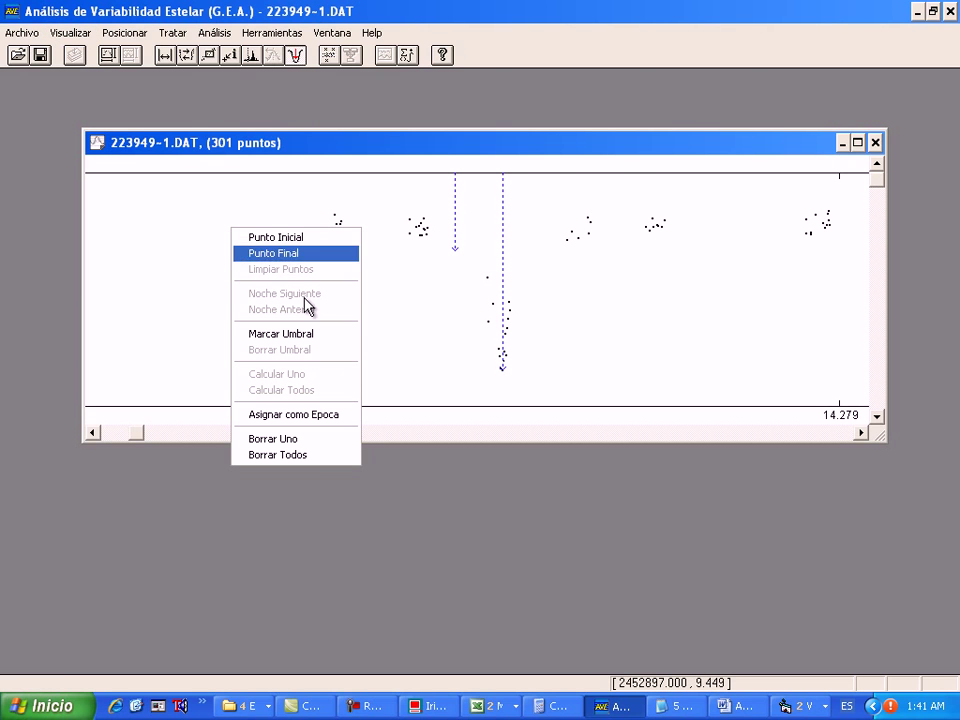
click(316, 456)
Step: Set the graph's X axis dimension to 2000, then widen and reposition the graph window
click(73, 33)
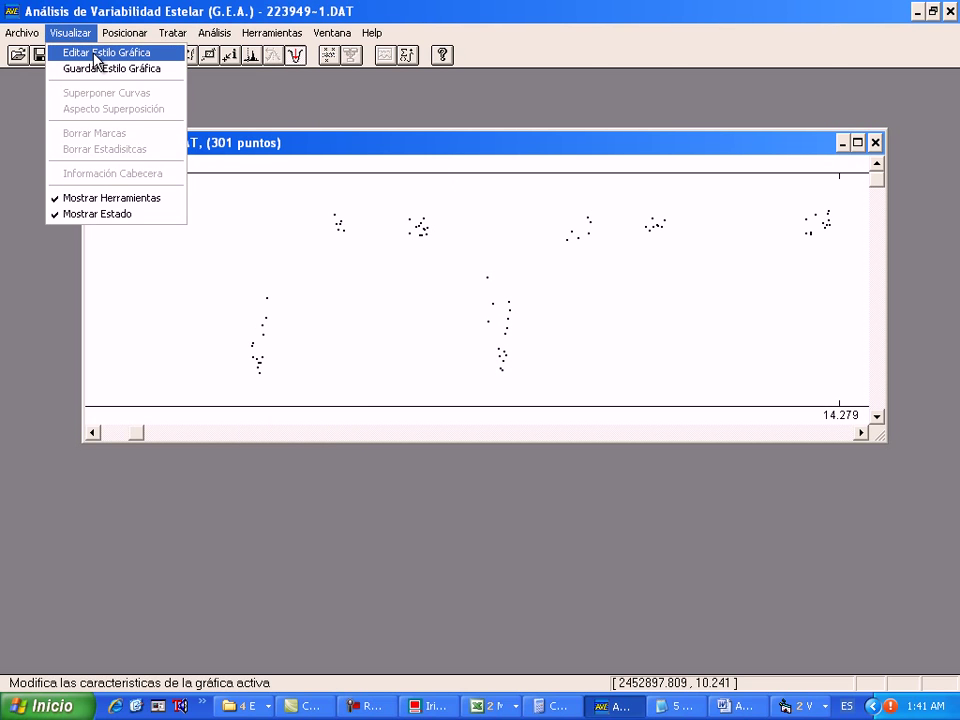
key(Return)
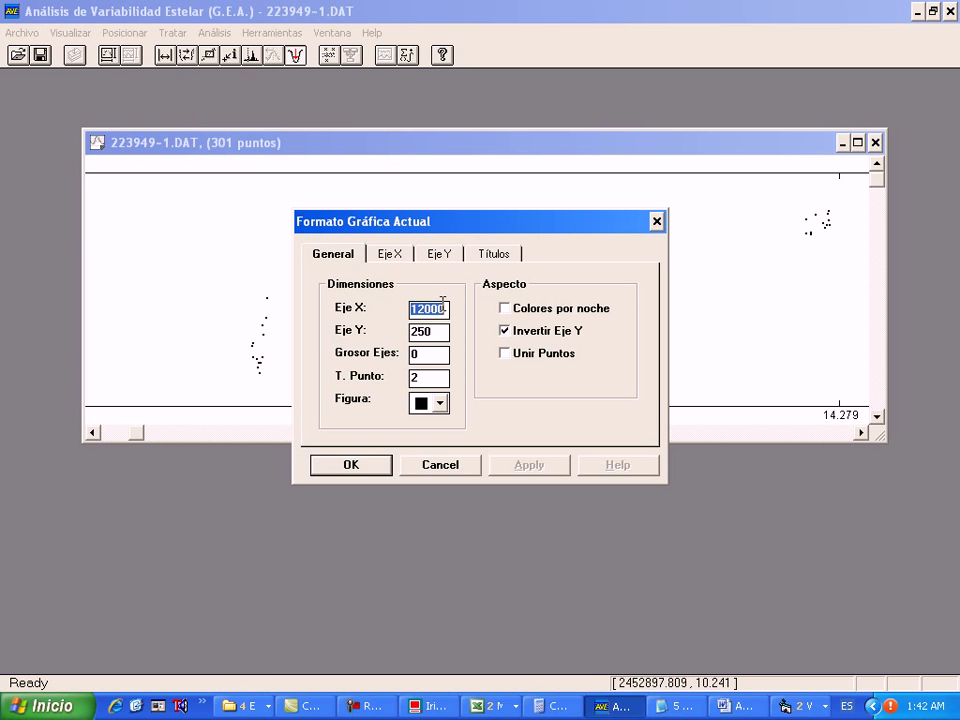
text(2000)
click(351, 466)
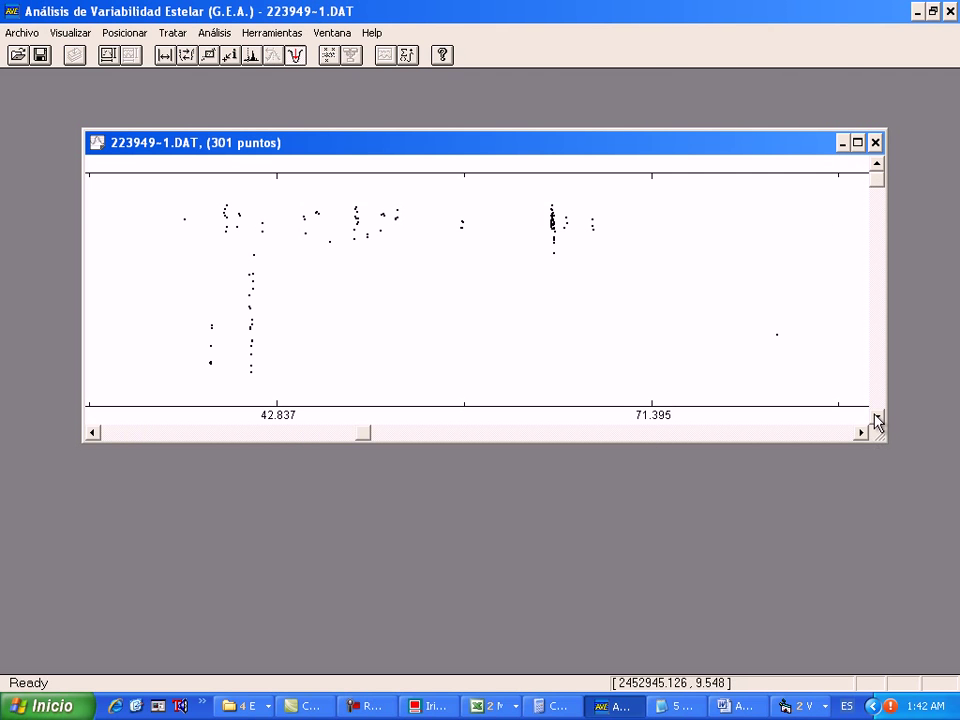
drag(888, 379, 945, 381)
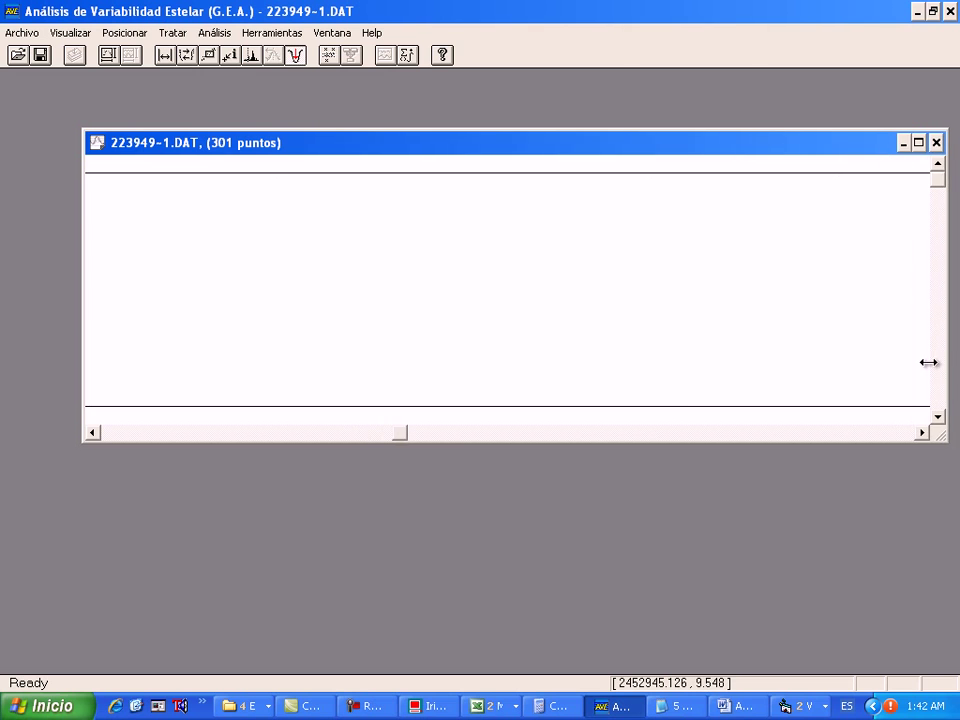
drag(662, 155, 614, 161)
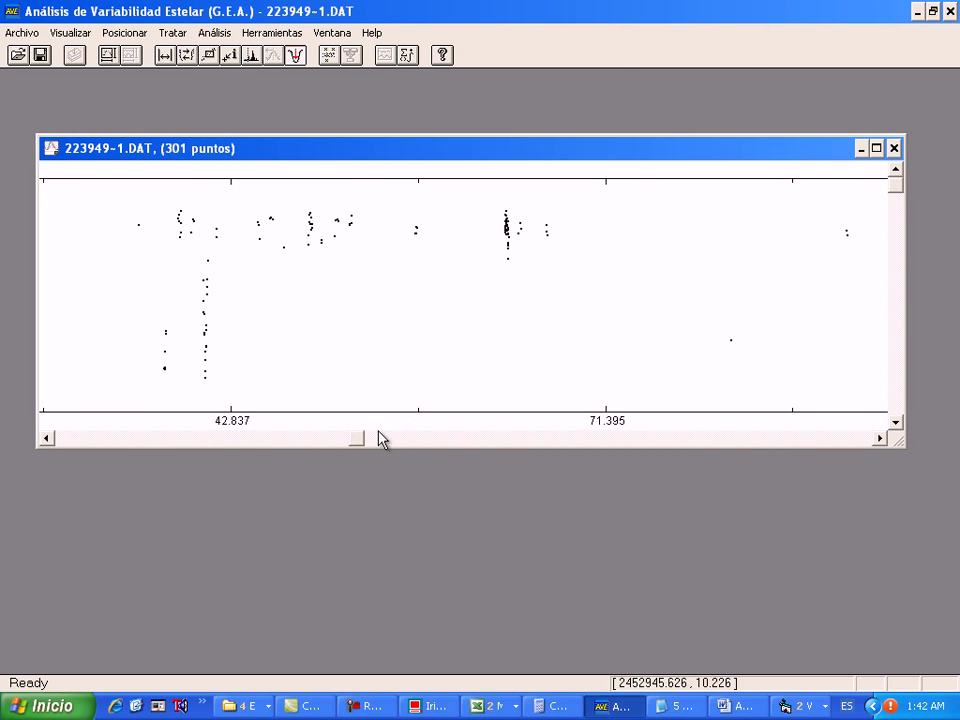
Step: Mark a threshold at about magnitude 9.65 across the dips near the start of the light curve, then calculate all minima
drag(360, 441, 100, 441)
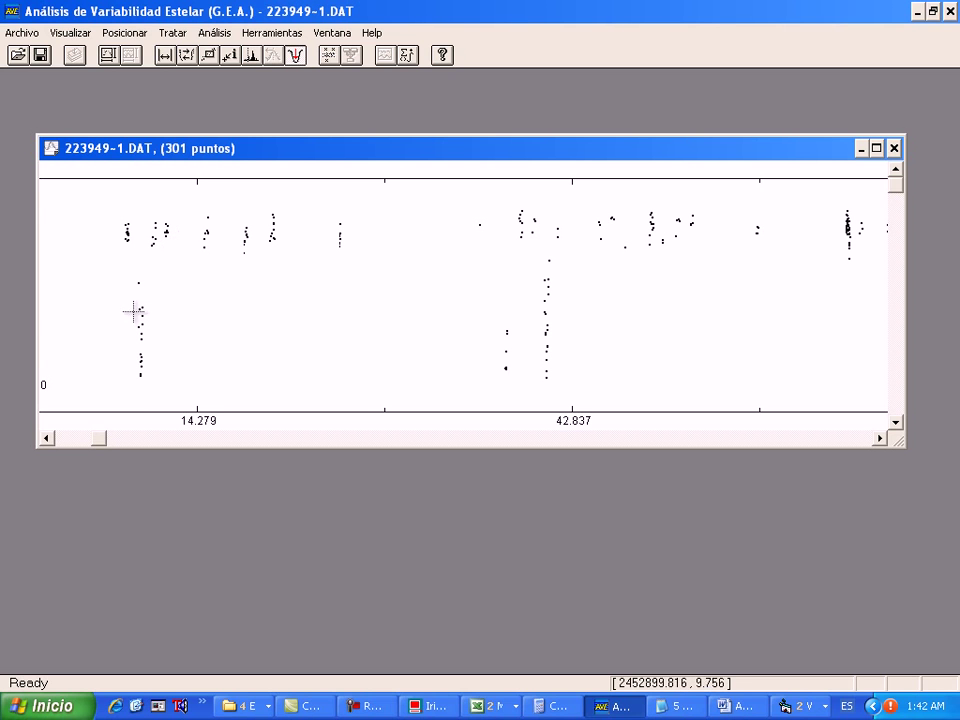
drag(103, 440, 48, 441)
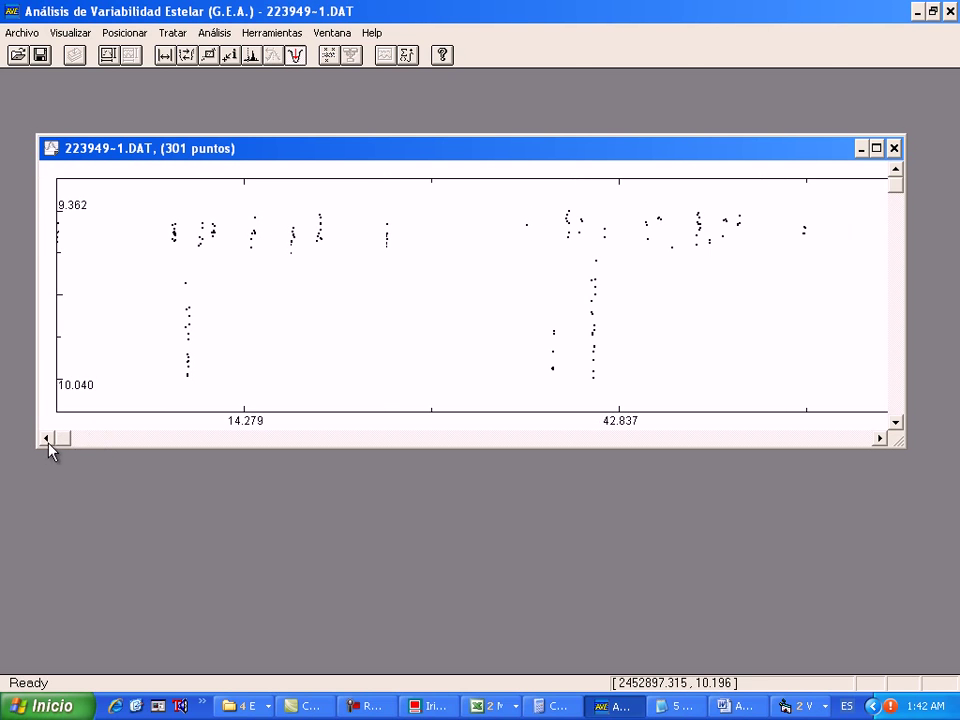
right_click(193, 282)
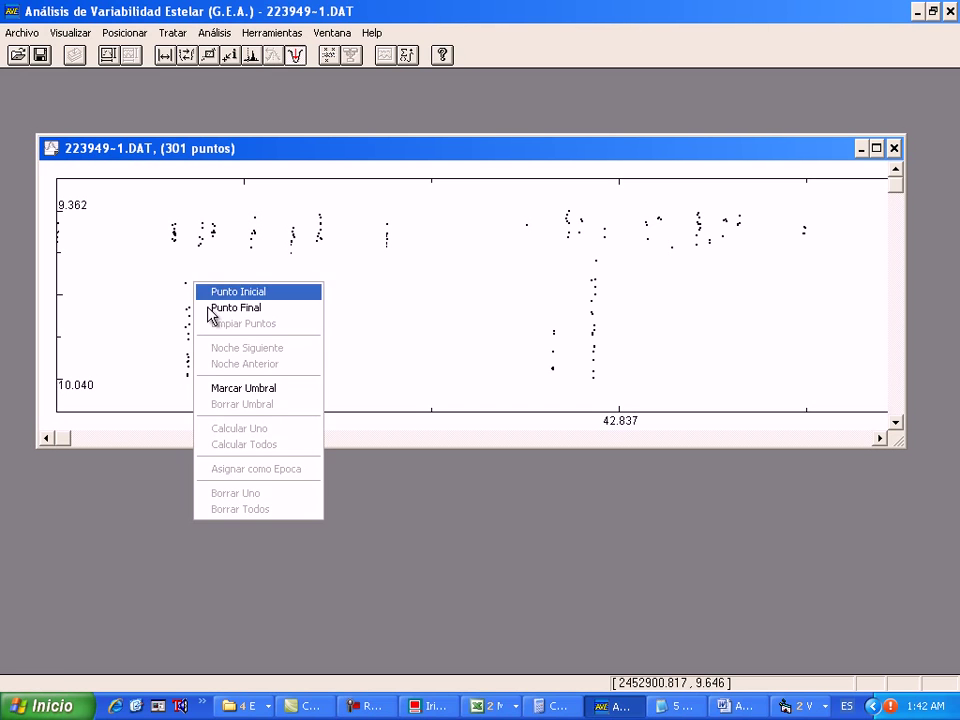
click(222, 389)
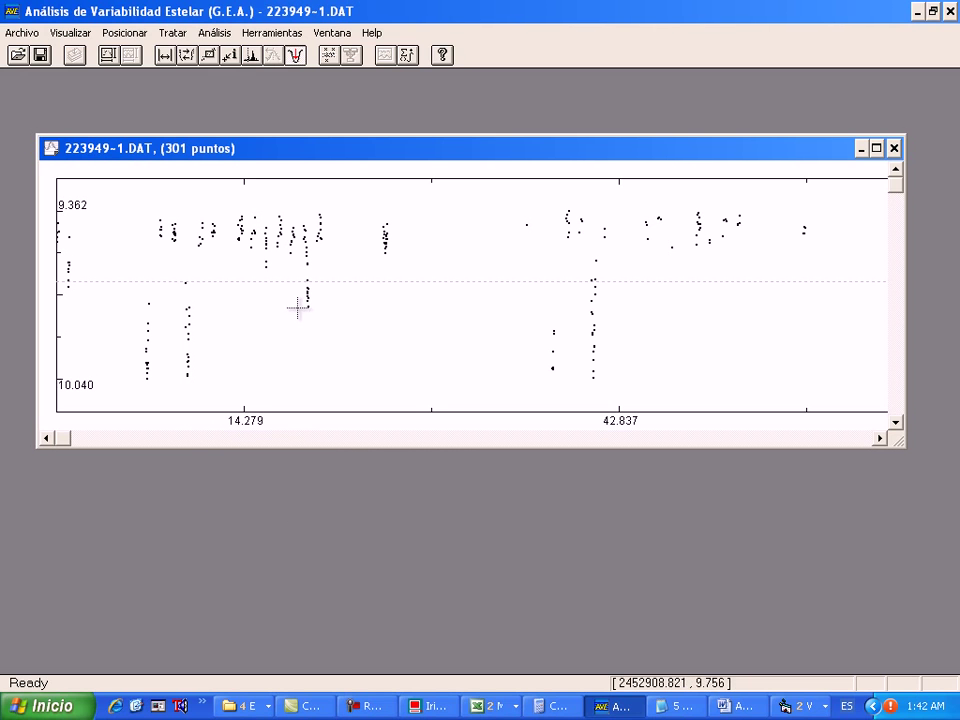
right_click(352, 356)
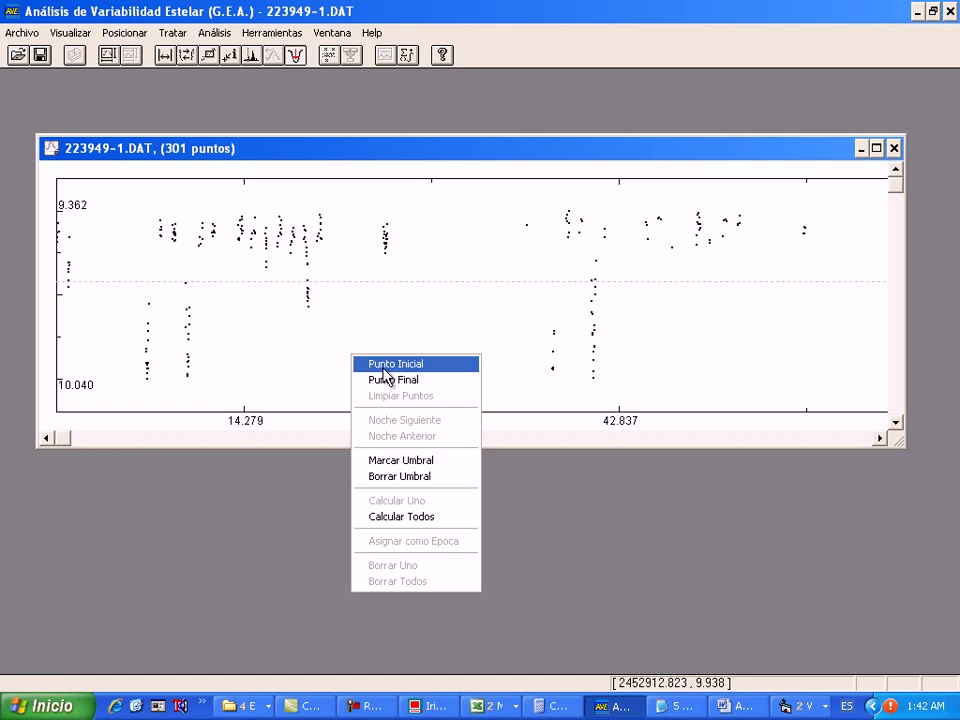
click(432, 518)
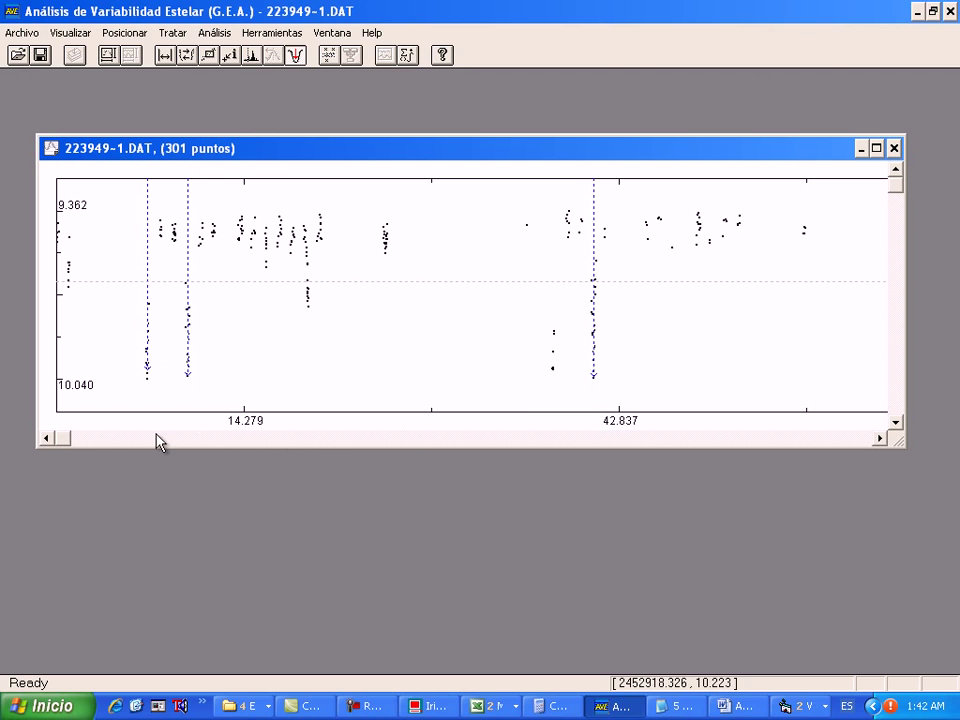
Step: Review the list of calculated minima and their errors for the 223949-1.DAT light curve, and close it
drag(61, 438, 33, 460)
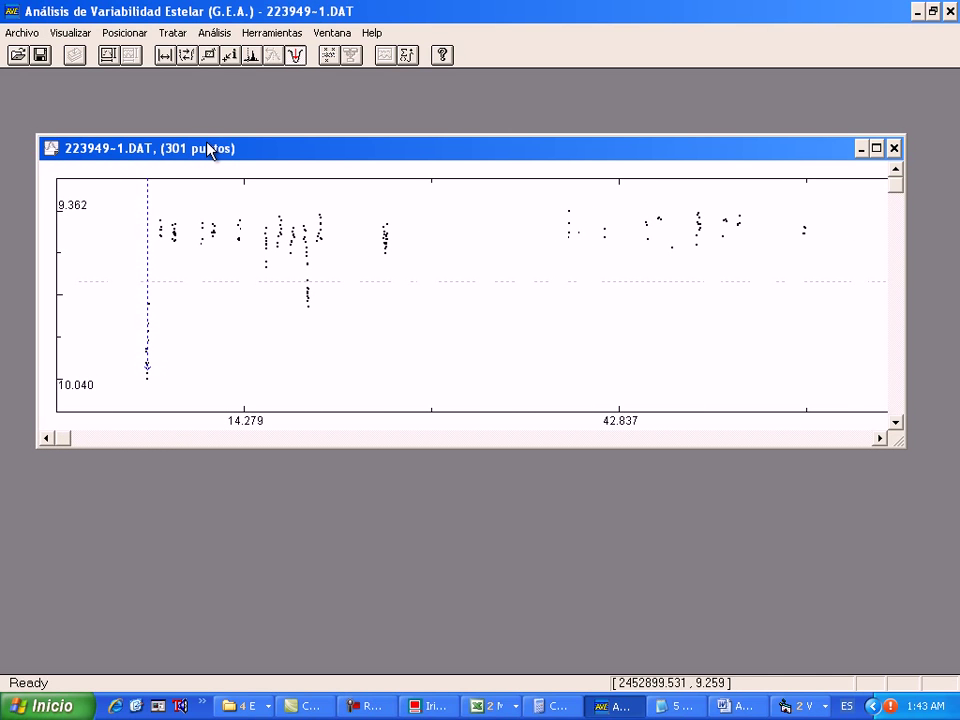
click(215, 36)
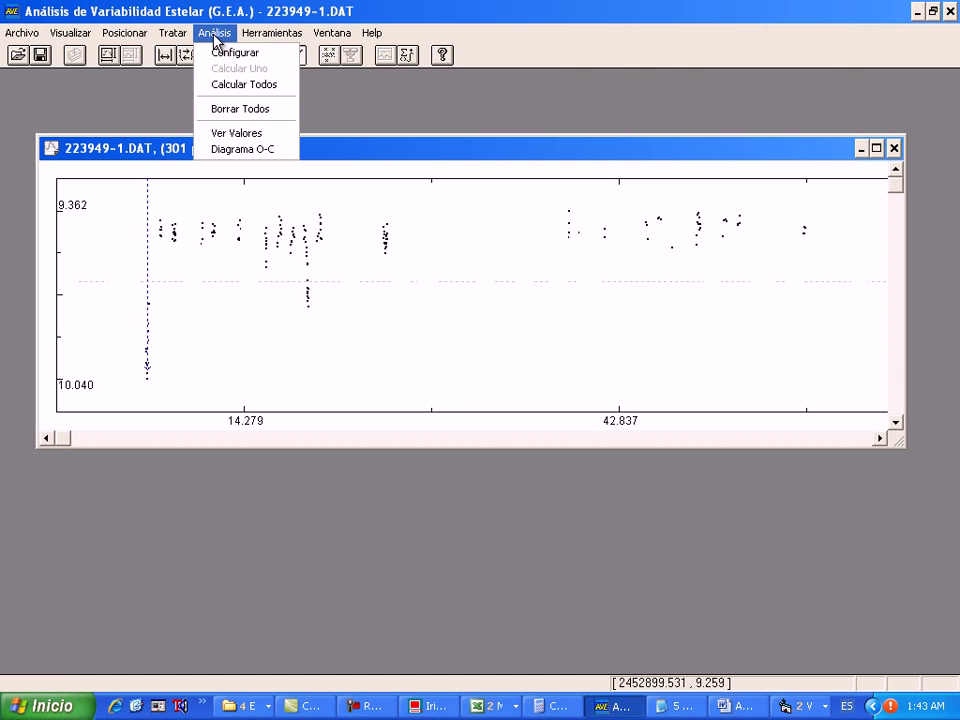
click(228, 136)
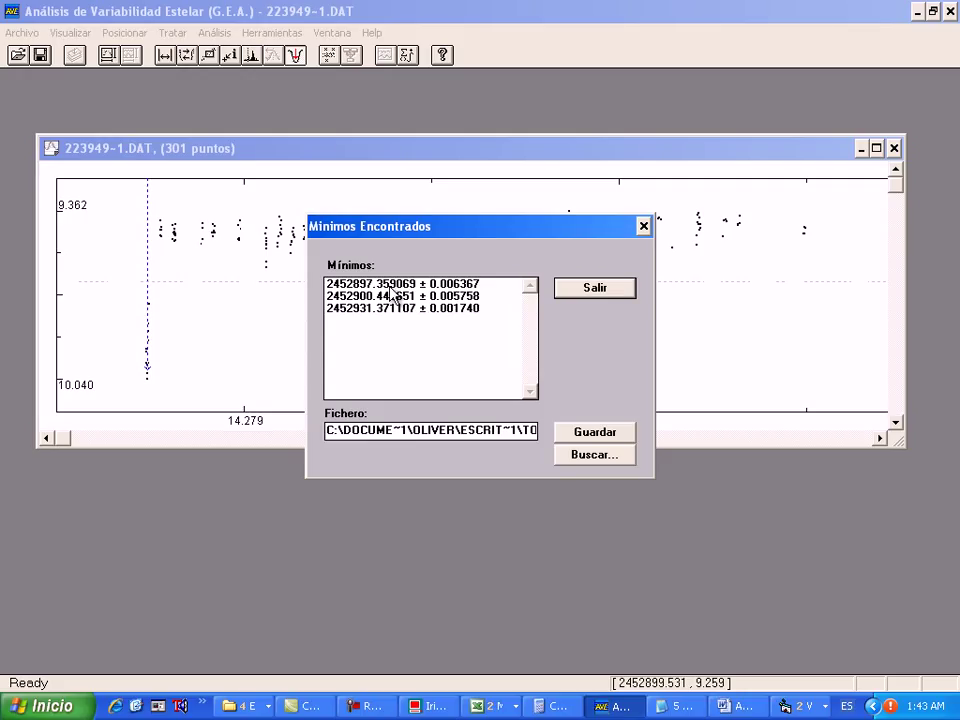
drag(482, 229, 493, 255)
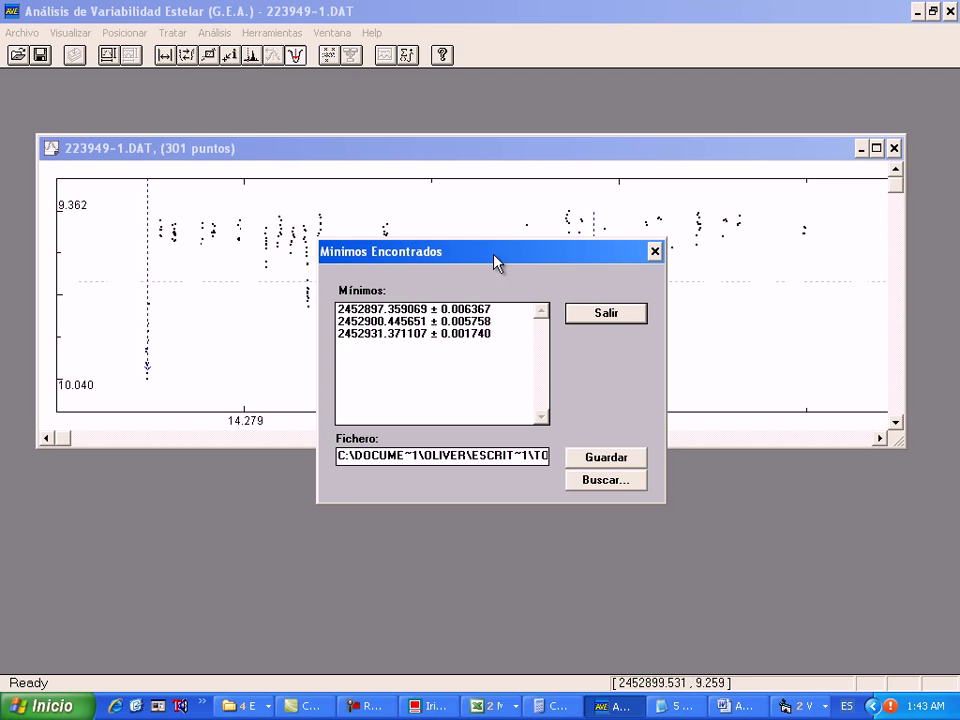
click(655, 252)
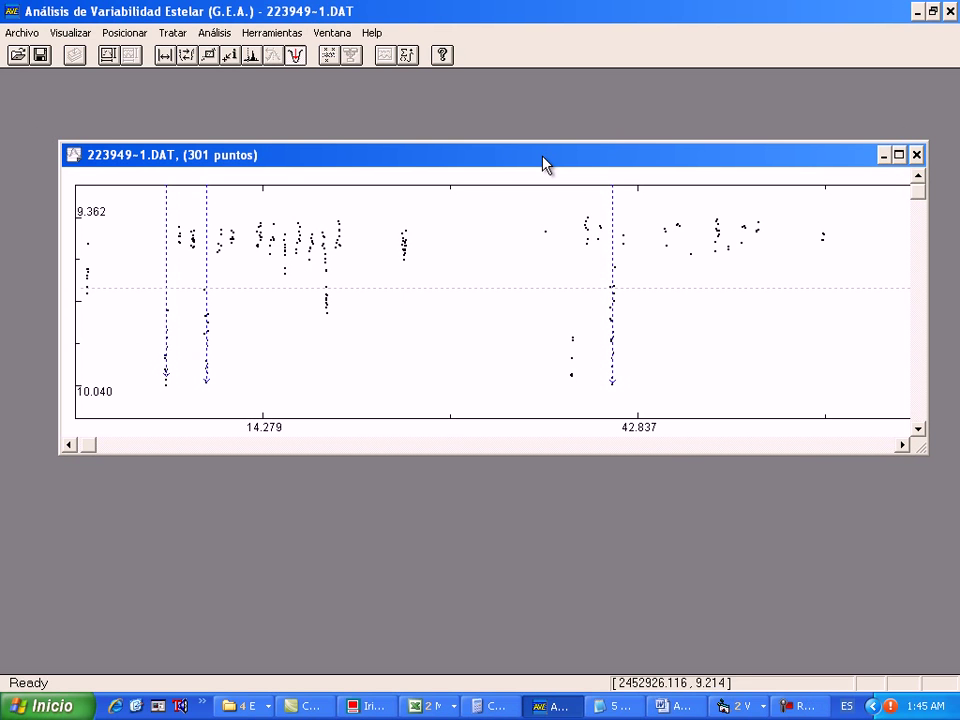
Step: Set the graph's X axis dimension to 30000 to spread out the points around the calculated minimum near Julian date 2452900.4
click(71, 34)
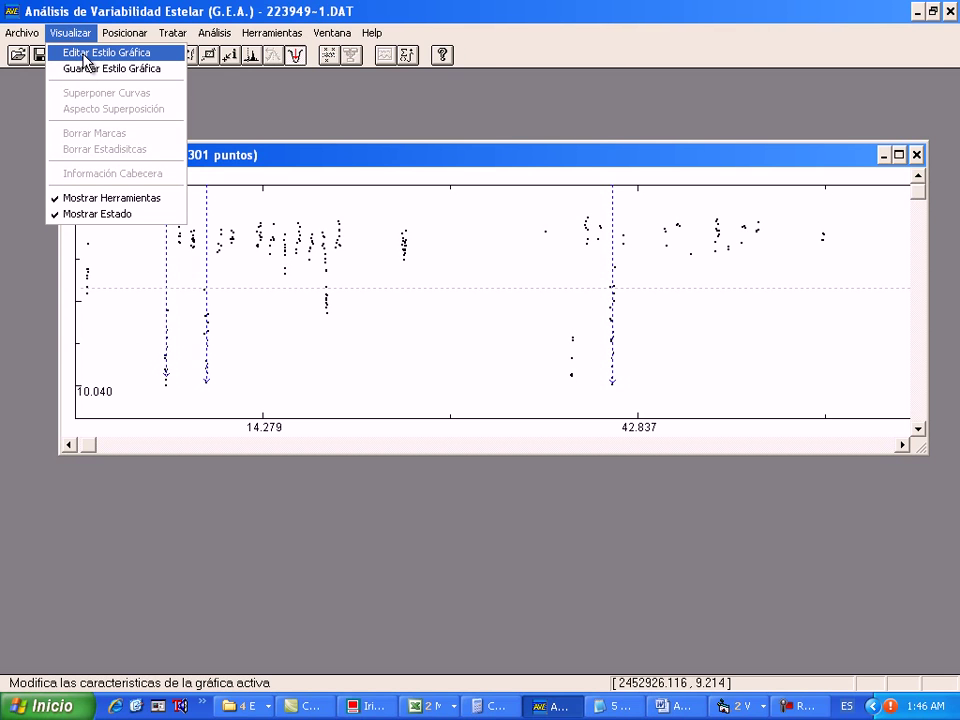
click(85, 62)
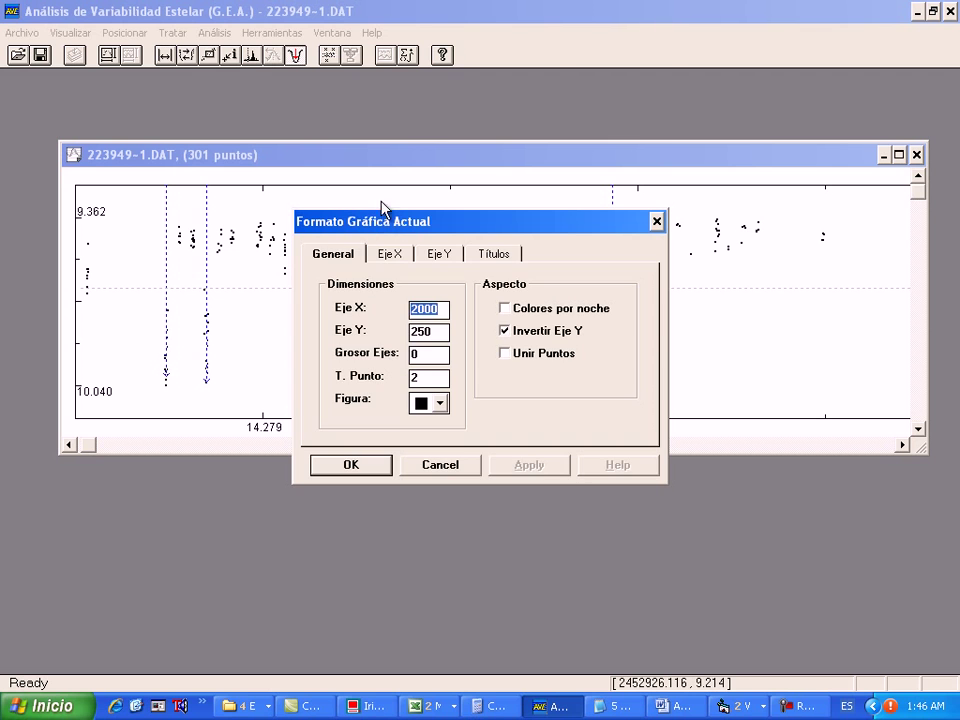
click(416, 314)
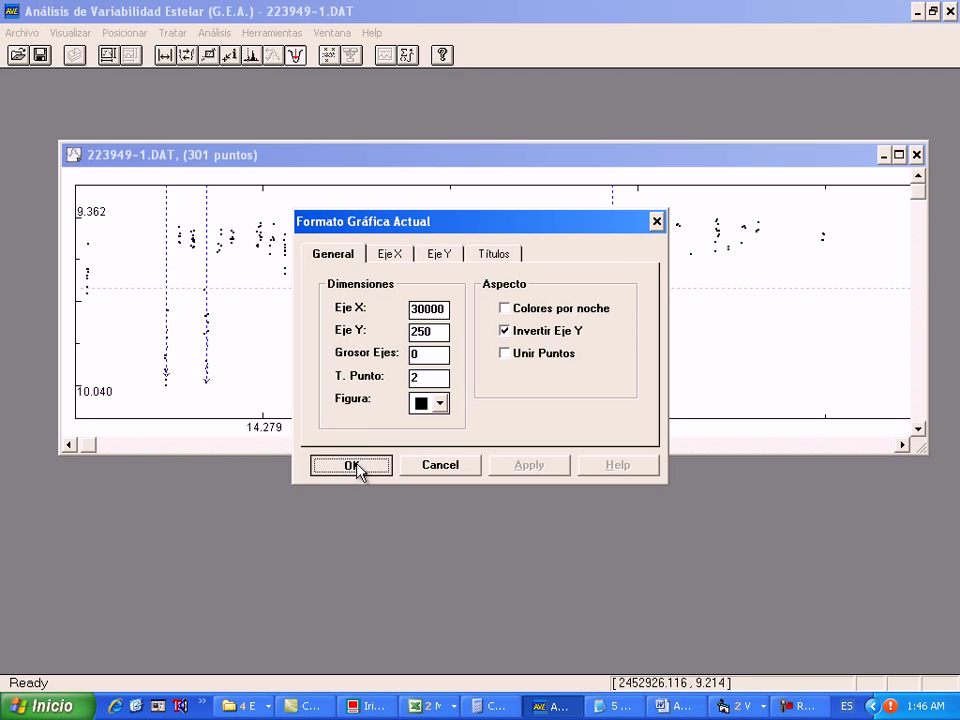
key(Return)
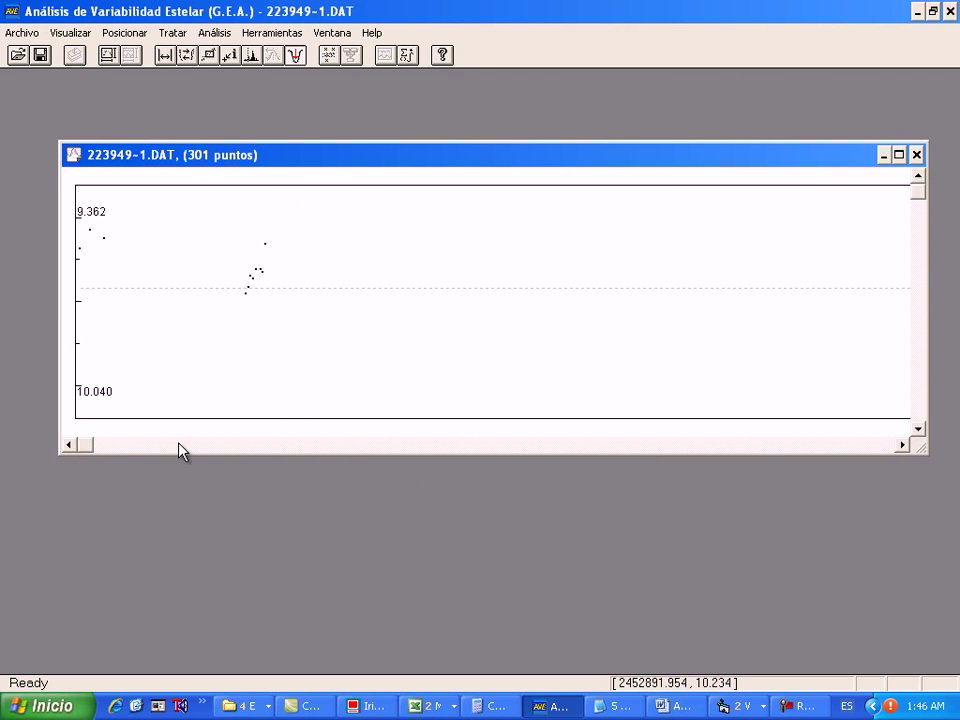
drag(89, 448, 139, 447)
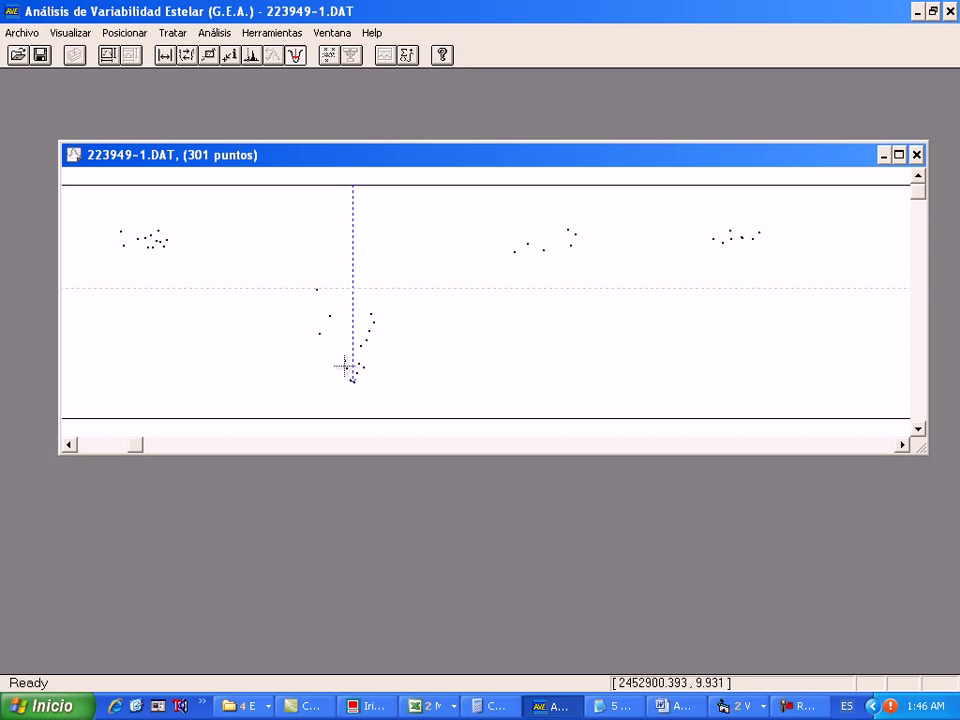
Step: Examine the PHEMU light curves in the Windows image viewer, switch back to AVE and return to the start of the 223949-1.DAT curve
key(alt+Tab)
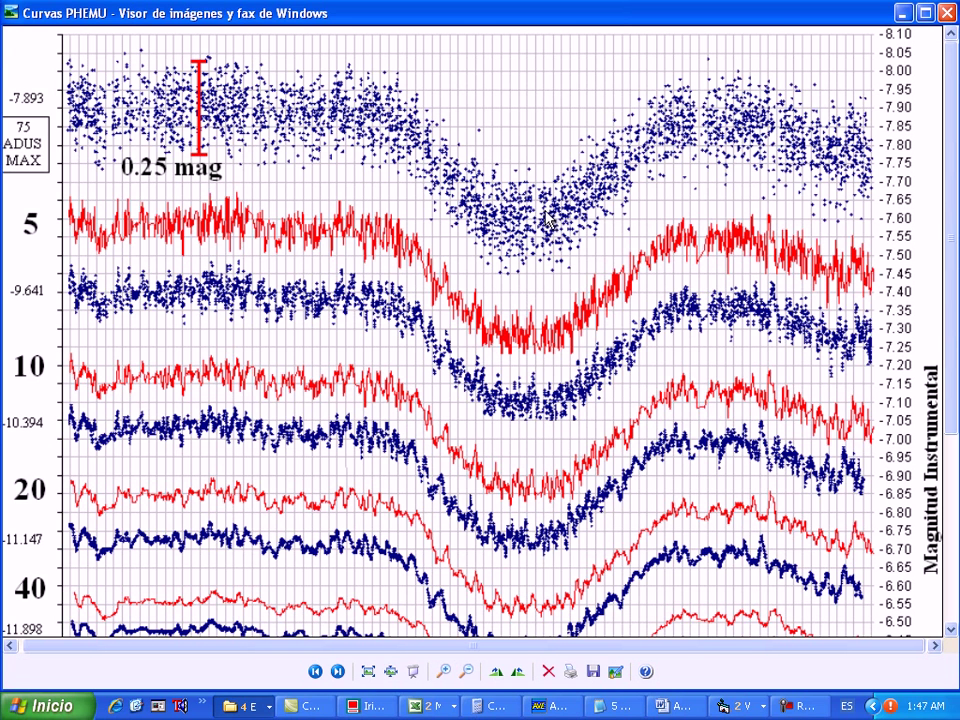
click(553, 711)
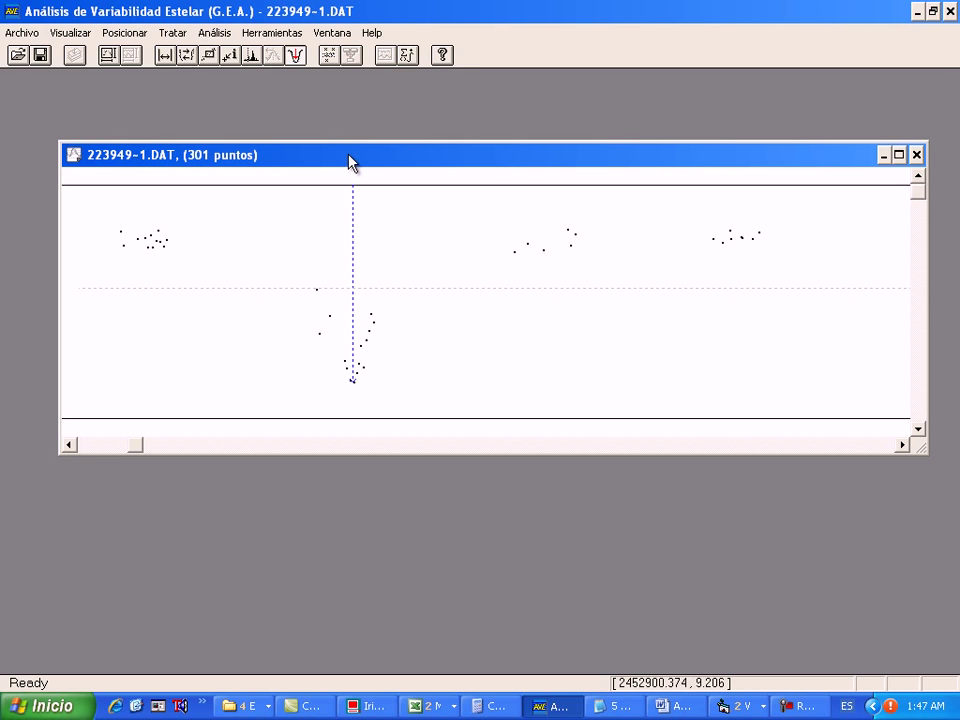
drag(350, 163, 351, 177)
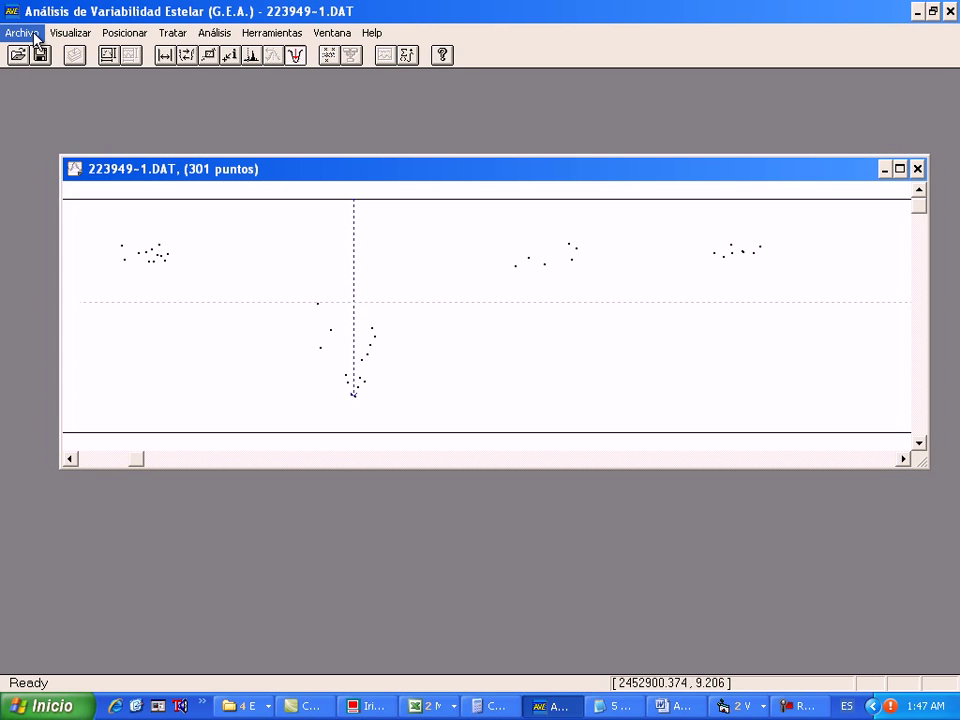
drag(290, 175, 285, 170)
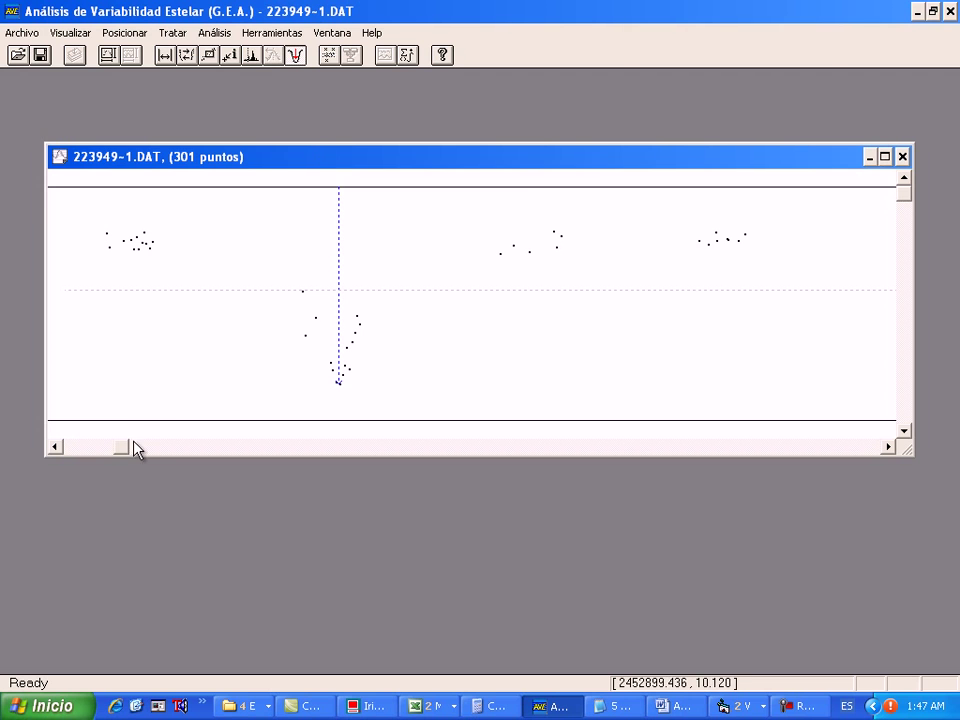
drag(126, 452, 69, 420)
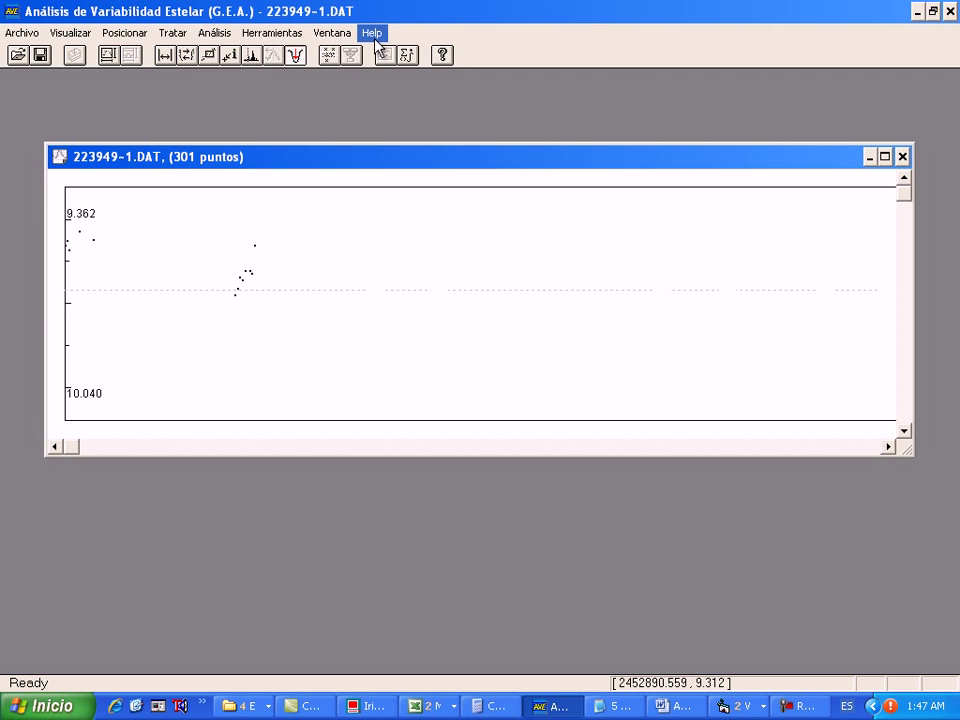